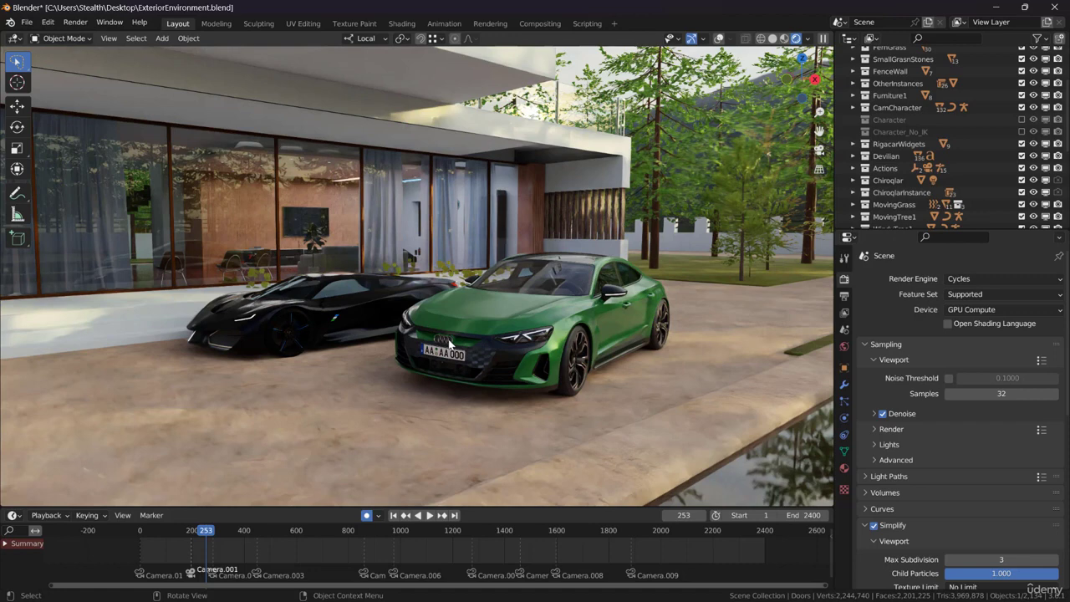
- Examine the two parked cars, the pool and the house exterior in the rendered view
{"action": "middle_click_drag", "start_coordinate": [450, 344], "coordinate": [524, 342]}
{"action": "scroll", "coordinate": [430, 349], "scroll_direction": "up", "scroll_amount": 2}
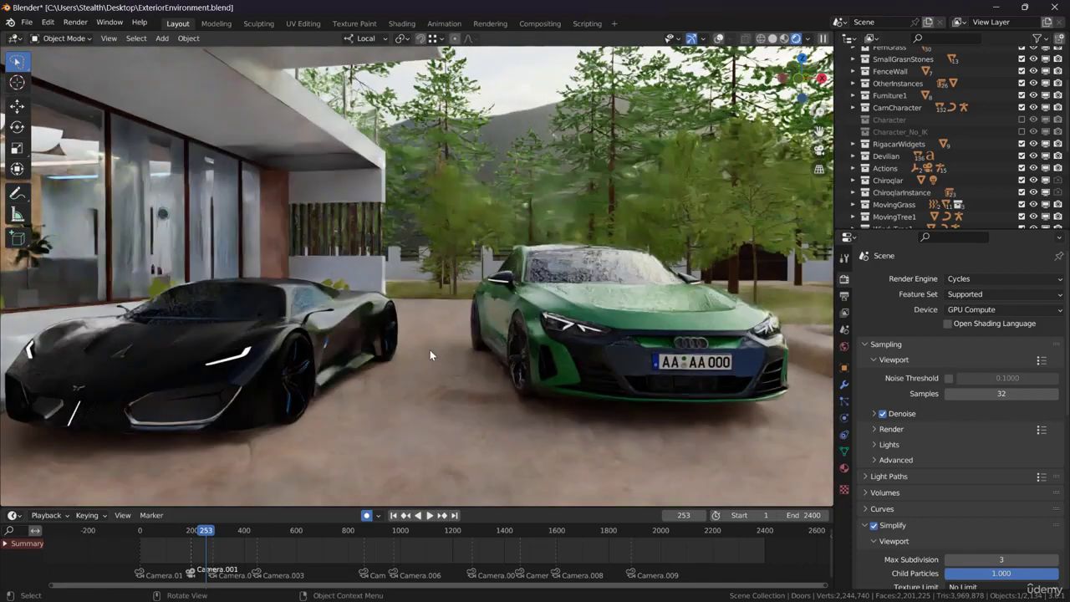
{"action": "middle_click_drag", "start_coordinate": [430, 350], "coordinate": [455, 409]}
{"action": "scroll", "coordinate": [466, 386], "scroll_direction": "down", "scroll_amount": 2}
{"action": "scroll", "coordinate": [472, 395], "scroll_direction": "down", "scroll_amount": 1}
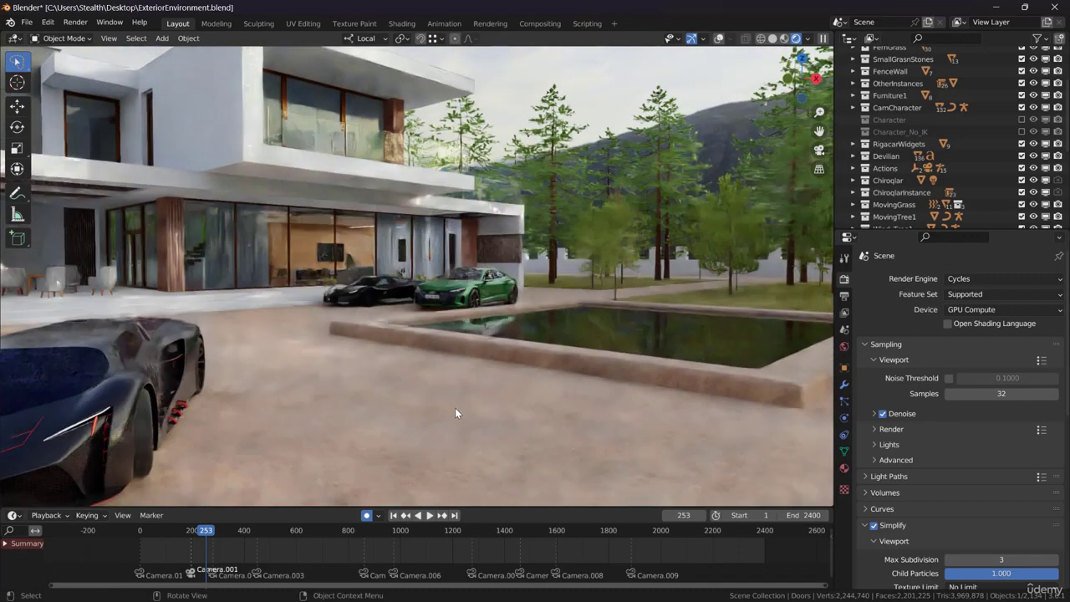
{"action": "scroll", "coordinate": [448, 313], "scroll_direction": "up", "scroll_amount": 3}
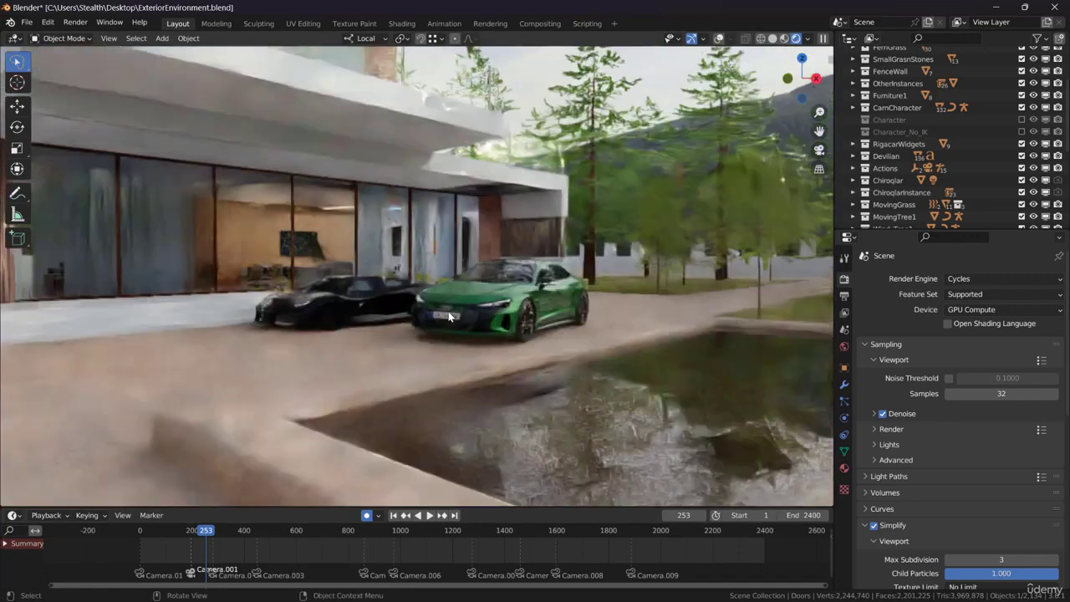
{"action": "scroll", "coordinate": [449, 318], "scroll_direction": "up", "scroll_amount": 1}
{"action": "middle_click_drag", "start_coordinate": [449, 318], "coordinate": [484, 316]}
{"action": "scroll", "coordinate": [484, 316], "scroll_direction": "up", "scroll_amount": 1}
{"action": "middle_click_drag", "start_coordinate": [428, 337], "coordinate": [496, 331]}
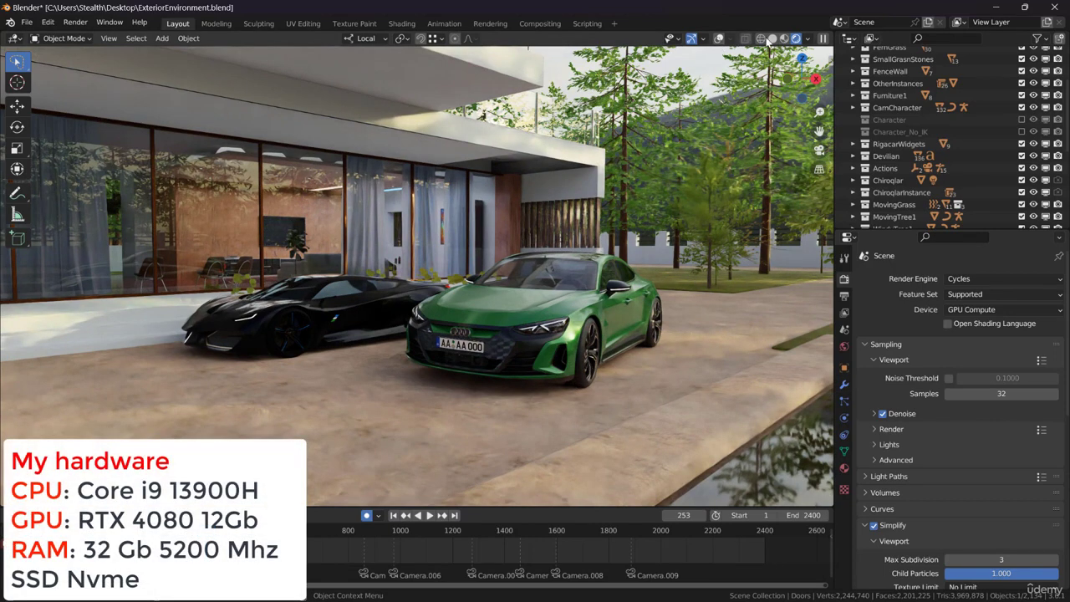
- Switch the viewport to solid shading and view the parked cars in front of the house
{"action": "key", "text": "z"}
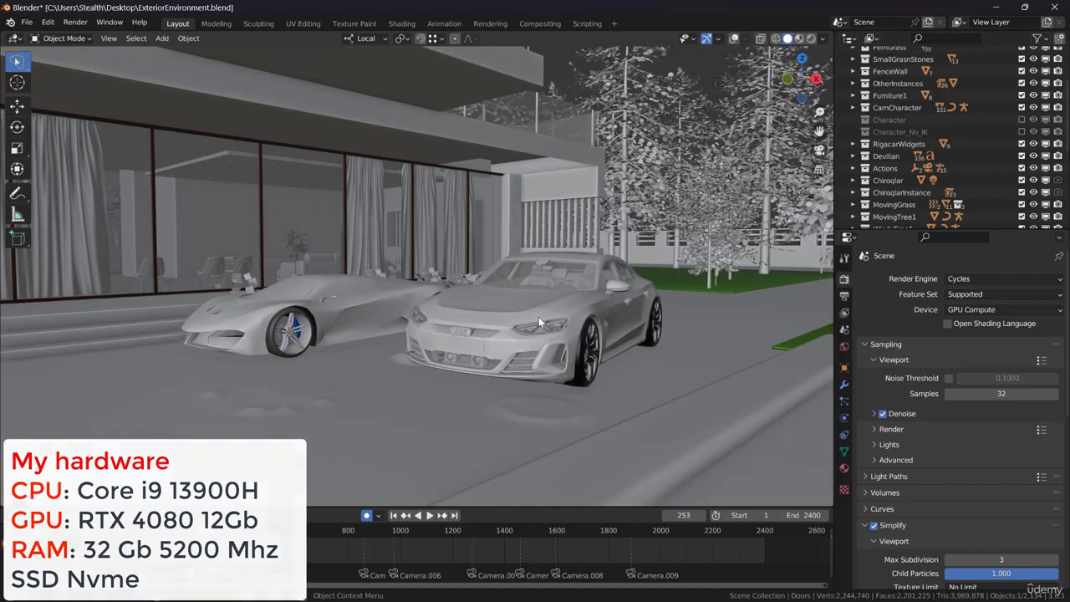
{"action": "middle_click_drag", "start_coordinate": [509, 381], "coordinate": [468, 398]}
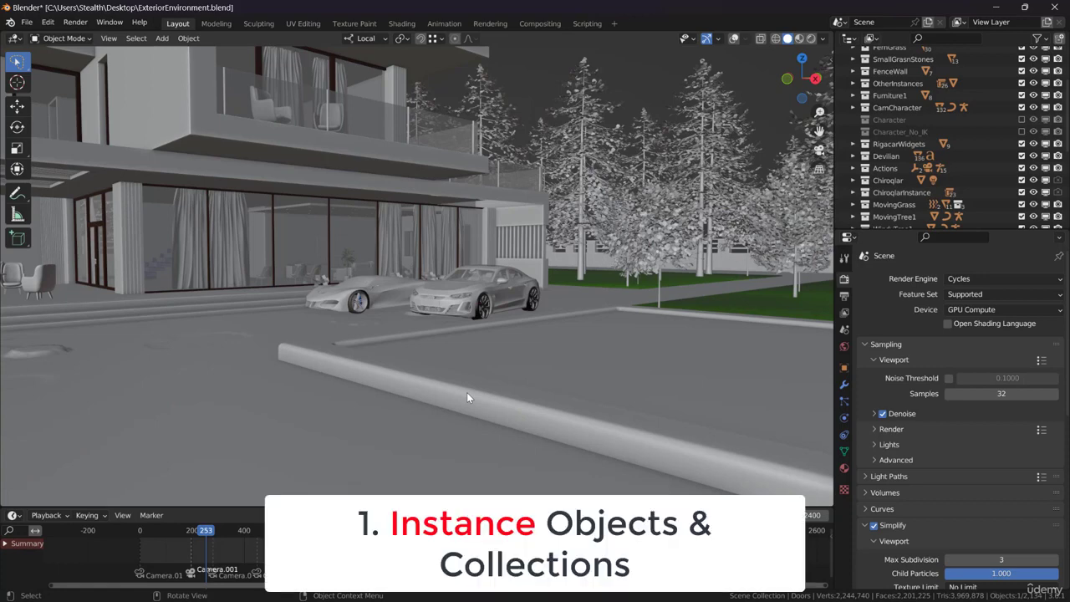
{"action": "middle_click_drag", "start_coordinate": [466, 392], "coordinate": [460, 304]}
{"action": "scroll", "coordinate": [460, 304], "scroll_direction": "up", "scroll_amount": 5}
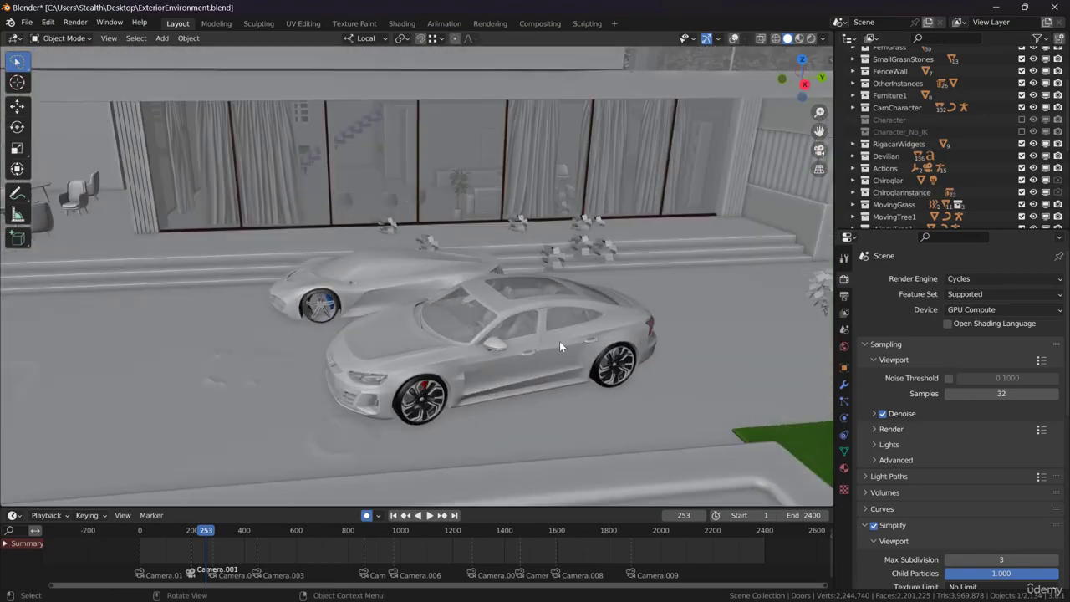
{"action": "middle_click_drag", "start_coordinate": [463, 354], "coordinate": [533, 368]}
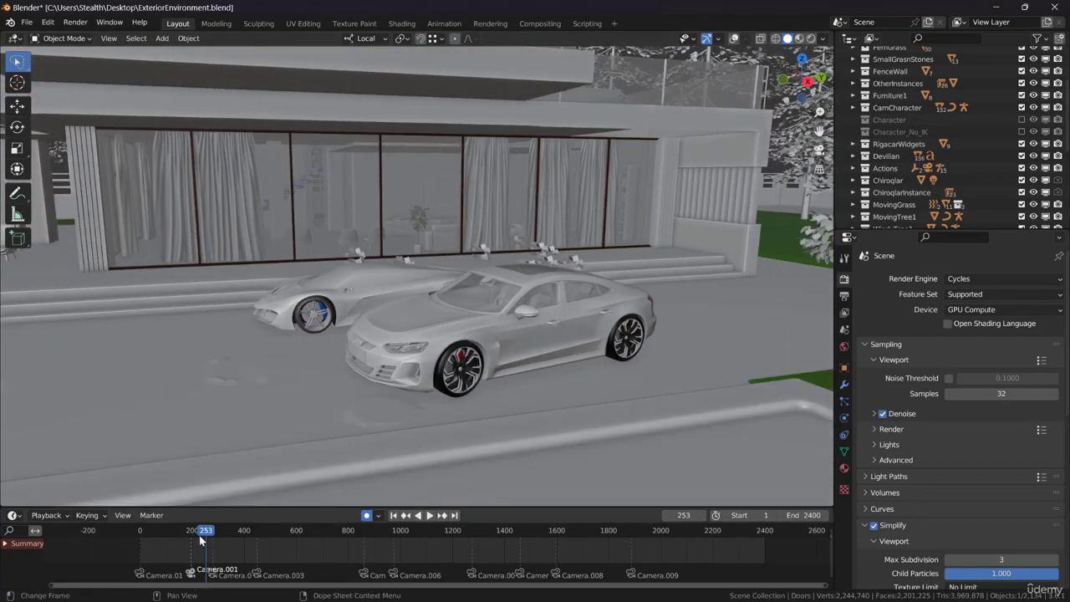
- Preview the car animation in the viewport and return the playhead to frame 247
{"action": "key", "text": "space"}
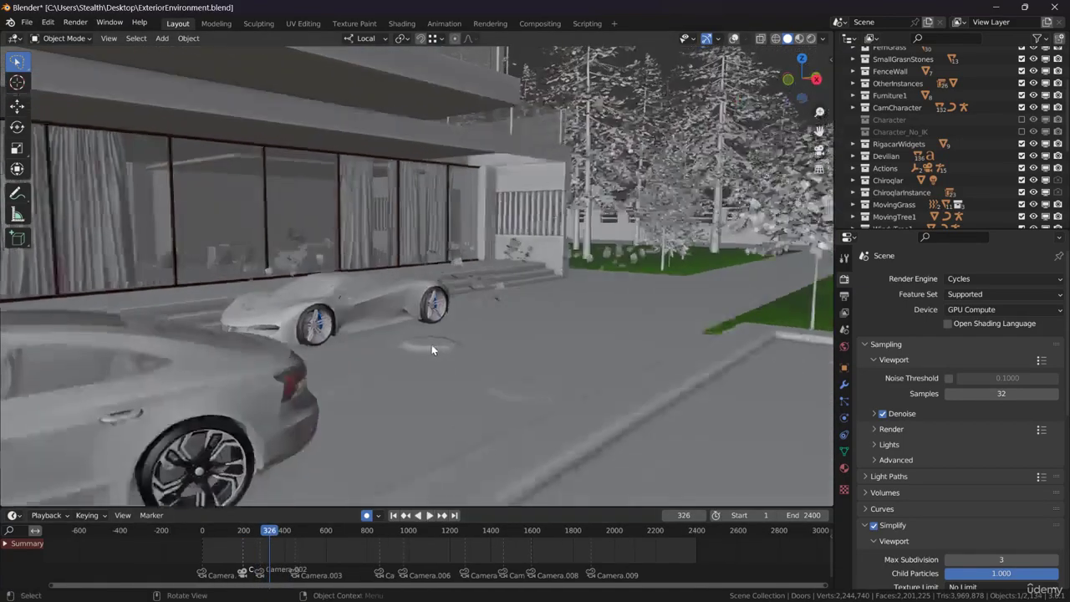
{"action": "key", "text": "space"}
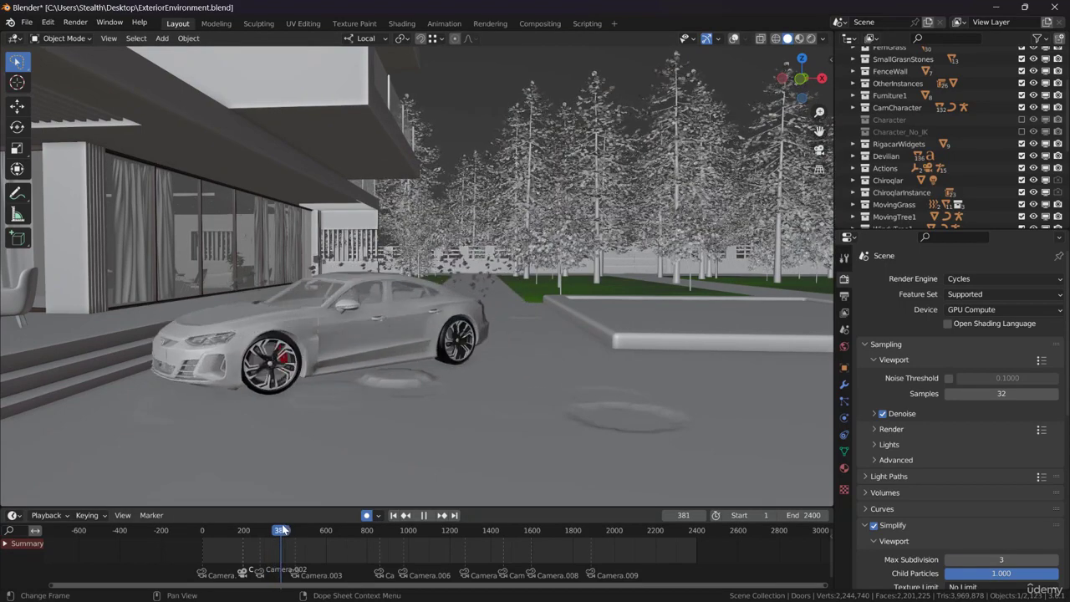
{"action": "mouse_move", "coordinate": [267, 532]}
{"action": "left_mouse_down"}
{"action": "mouse_move", "coordinate": [252, 532]}
{"action": "mouse_move", "coordinate": [281, 532]}
{"action": "mouse_move", "coordinate": [253, 532]}
{"action": "left_mouse_up"}
{"action": "key", "text": "space"}
- Play the animation with the whole property and surrounding forest in view, and stop at frame 864
{"action": "middle_click_drag", "start_coordinate": [545, 244], "coordinate": [653, 266]}
{"action": "scroll", "coordinate": [561, 277], "scroll_direction": "up", "scroll_amount": 6}
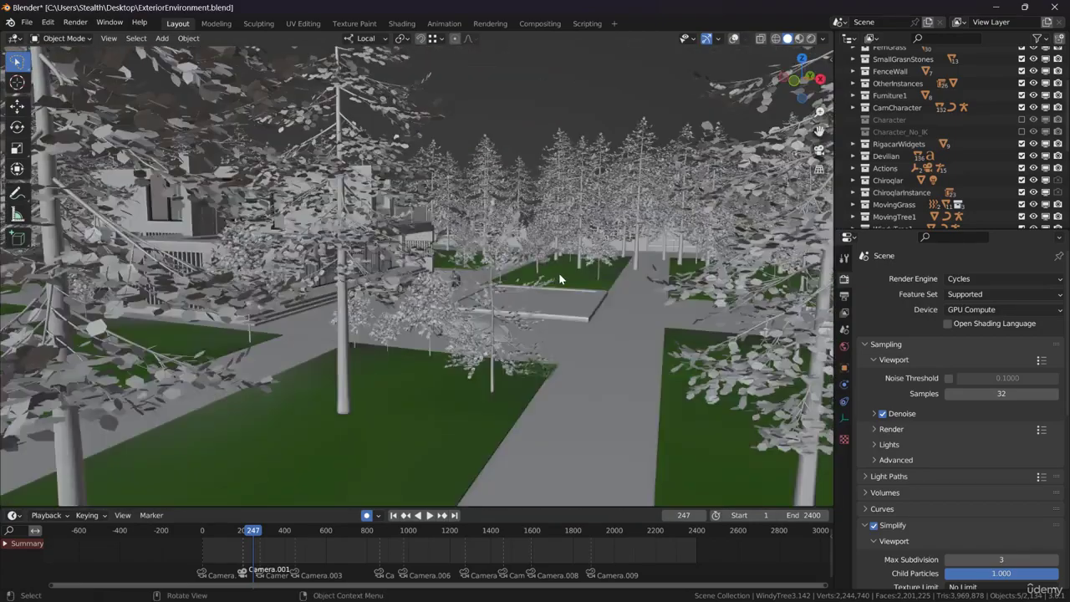
{"action": "scroll", "coordinate": [559, 276], "scroll_direction": "down", "scroll_amount": 3}
{"action": "scroll", "coordinate": [557, 244], "scroll_direction": "down", "scroll_amount": 8}
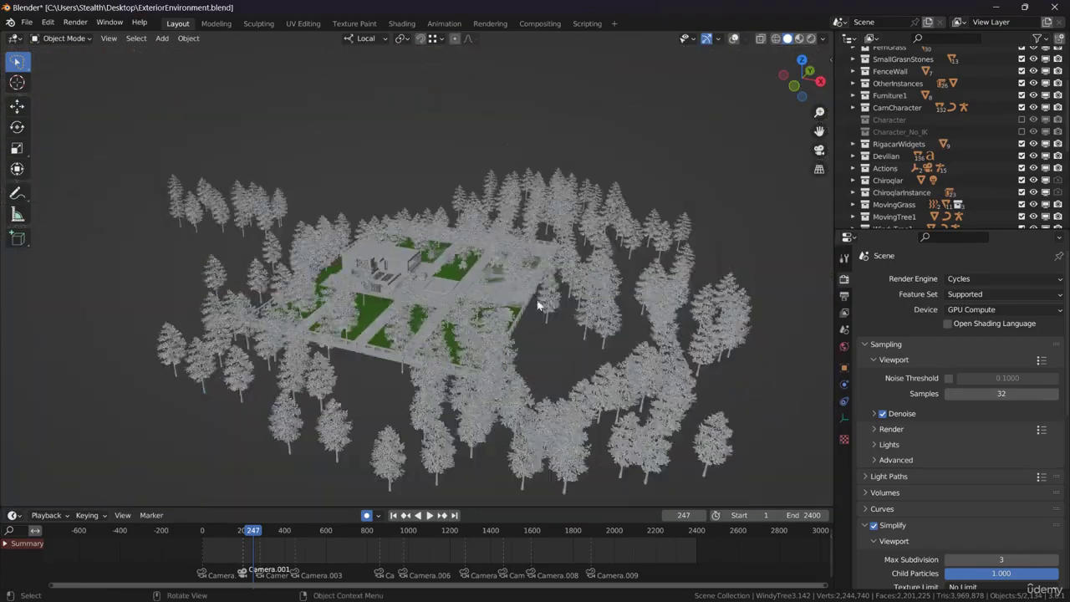
{"action": "key", "text": "space"}
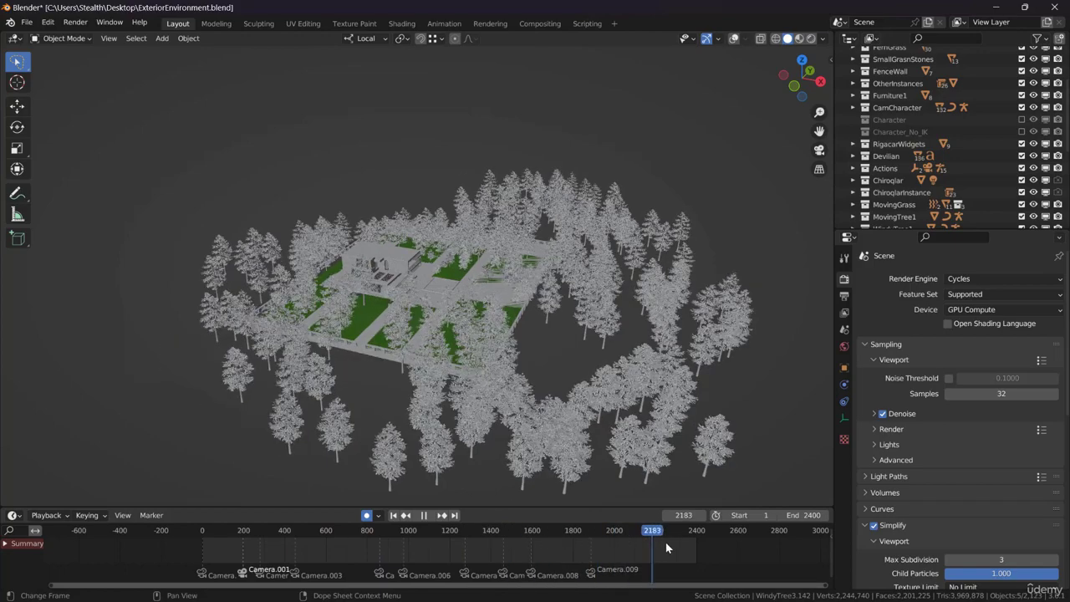
{"action": "left_click_drag", "start_coordinate": [470, 533], "coordinate": [381, 538]}
{"action": "key", "text": "space"}
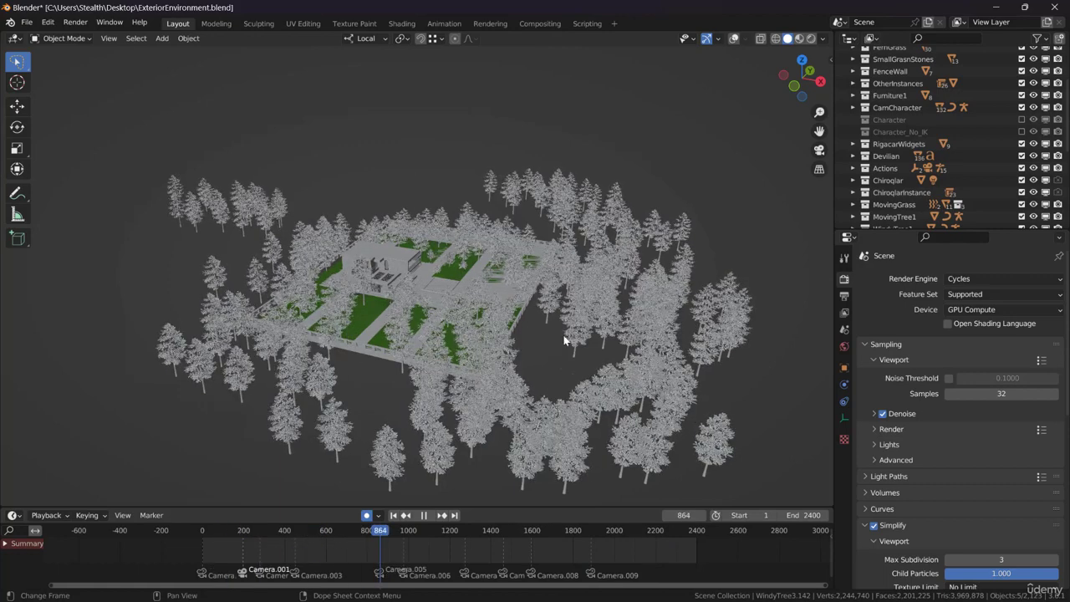
- Examine how the trees are distributed across and around the house's property
{"action": "middle_click_drag", "start_coordinate": [566, 337], "coordinate": [605, 278]}
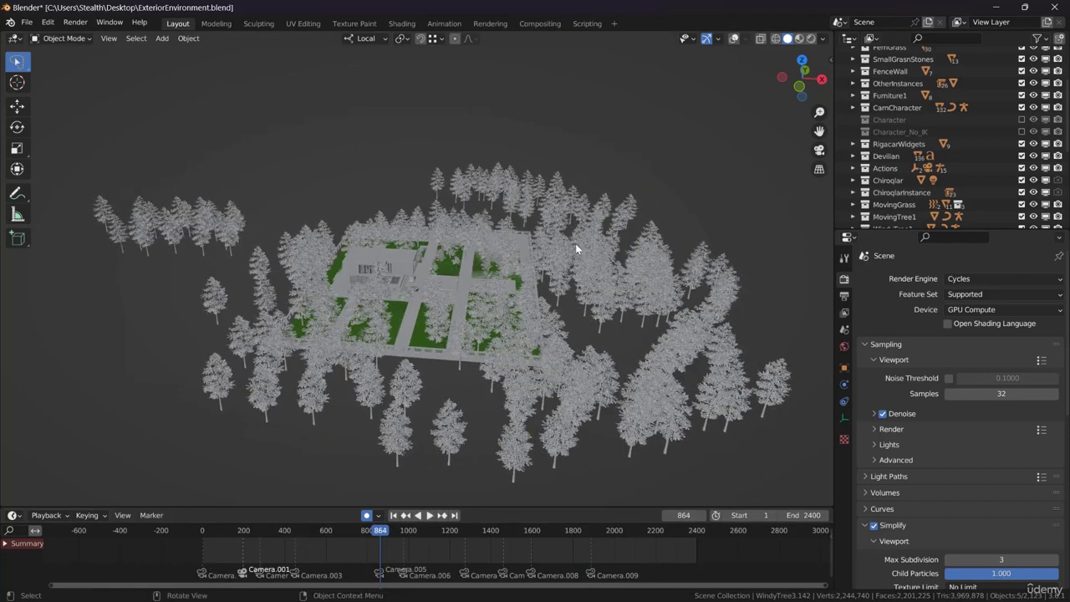
{"action": "mouse_move", "coordinate": [540, 312]}
{"action": "middle_mouse_down"}
{"action": "mouse_move", "coordinate": [520, 312]}
{"action": "mouse_move", "coordinate": [572, 275]}
{"action": "mouse_move", "coordinate": [523, 271]}
{"action": "mouse_move", "coordinate": [540, 298]}
{"action": "middle_mouse_up"}
{"action": "scroll", "coordinate": [521, 283], "scroll_direction": "up", "scroll_amount": 5}
{"action": "scroll", "coordinate": [531, 308], "scroll_direction": "down", "scroll_amount": 3}
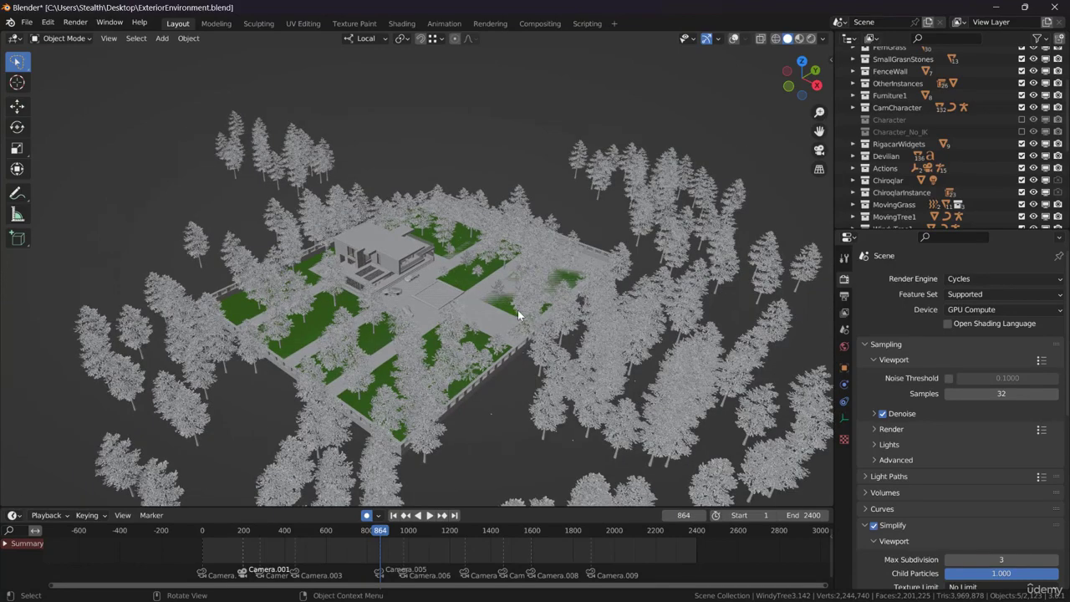
{"action": "scroll", "coordinate": [521, 296], "scroll_direction": "down", "scroll_amount": 4}
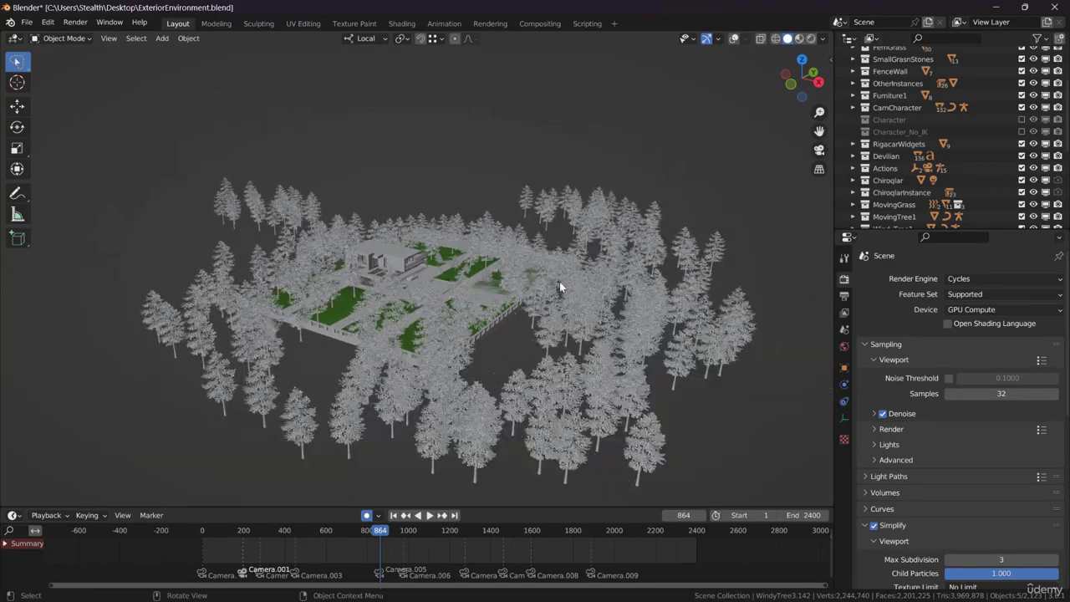
{"action": "middle_click_drag", "start_coordinate": [560, 281], "coordinate": [532, 297]}
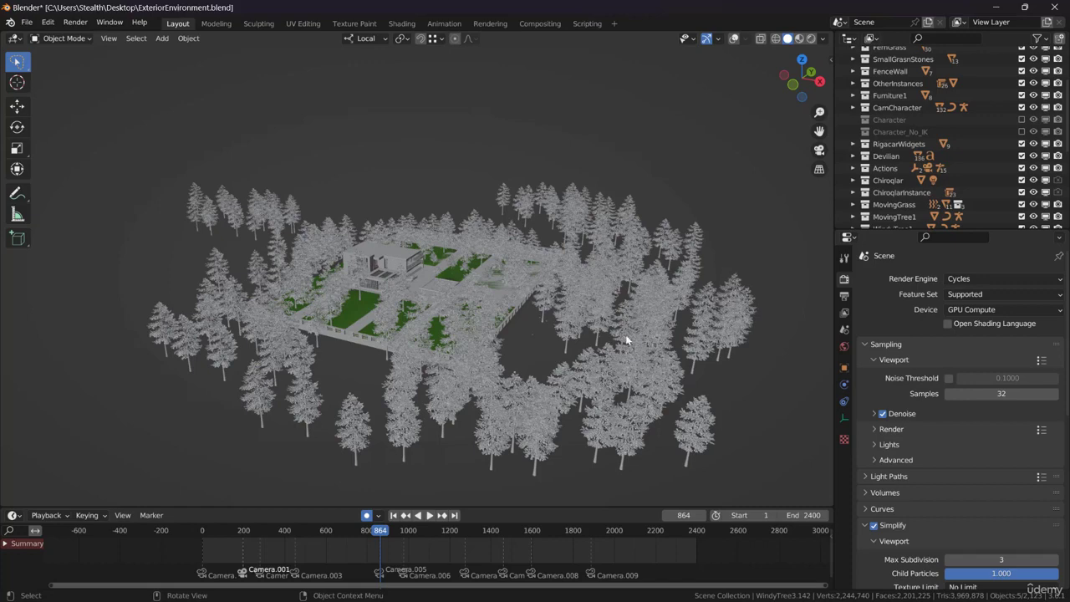
{"action": "middle_click_drag", "start_coordinate": [625, 334], "coordinate": [624, 343]}
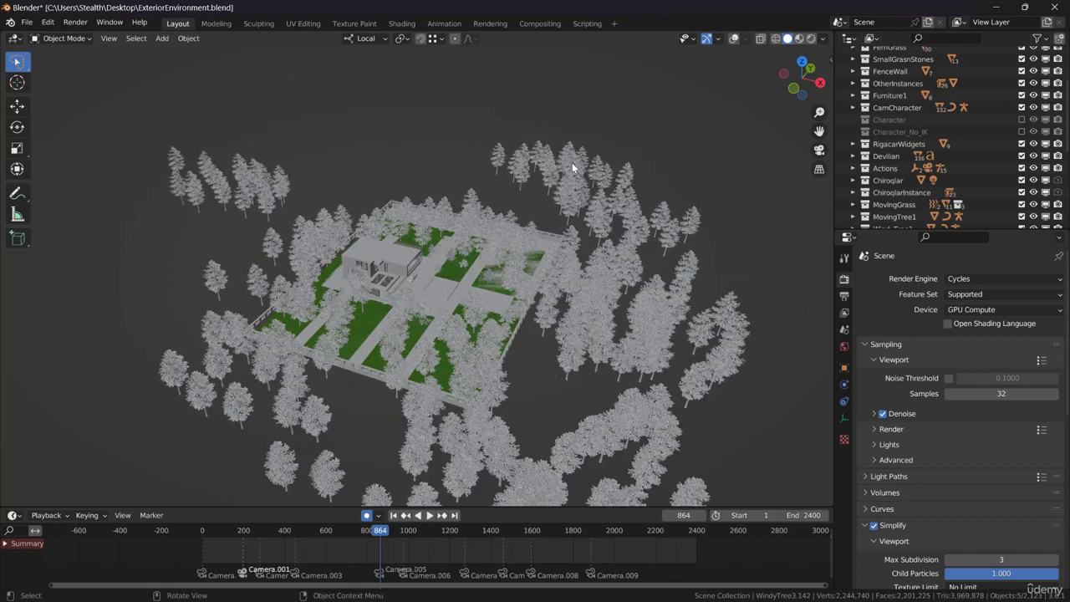
{"action": "scroll", "coordinate": [535, 290], "scroll_direction": "up", "scroll_amount": 6}
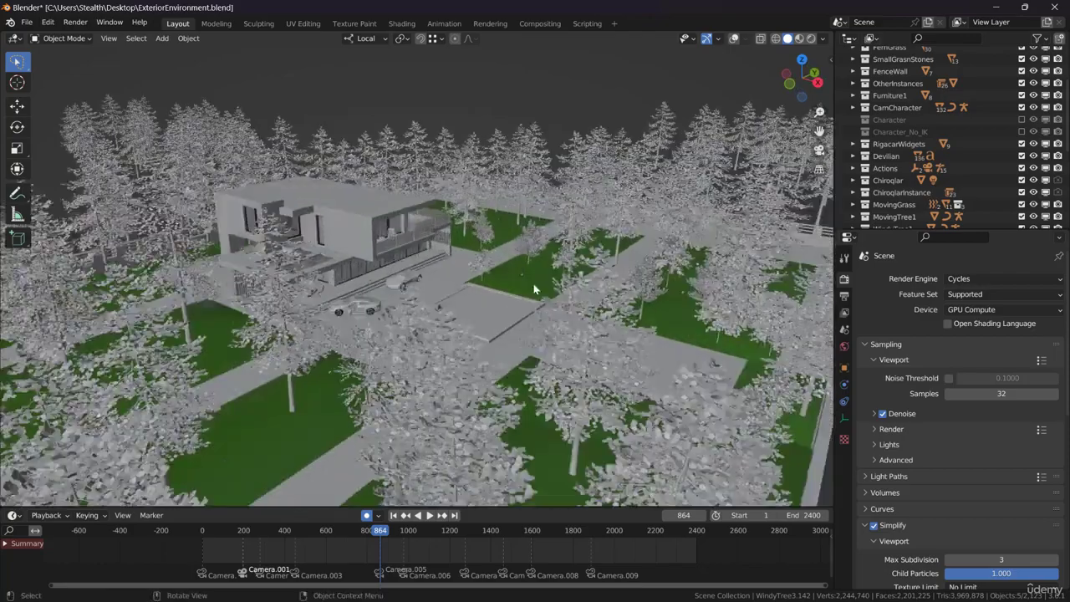
{"action": "scroll", "coordinate": [535, 289], "scroll_direction": "up", "scroll_amount": 10}
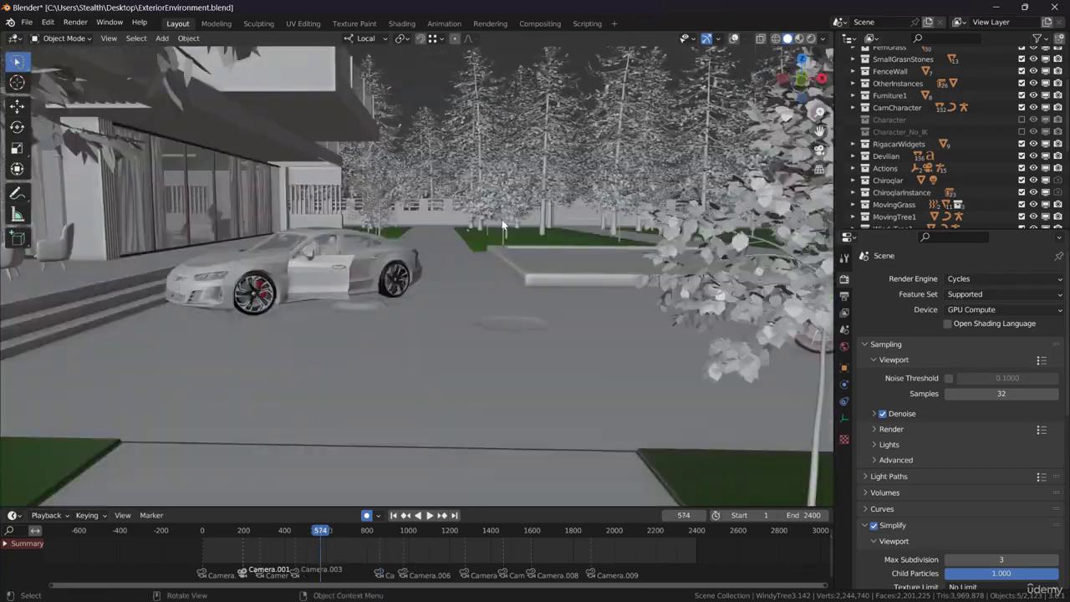
- Examine the car with the open door, the driveway and the pool area at frame 574
{"action": "mouse_move", "coordinate": [502, 219]}
{"action": "middle_mouse_down"}
{"action": "mouse_move", "coordinate": [477, 252]}
{"action": "mouse_move", "coordinate": [493, 238]}
{"action": "middle_mouse_up"}
{"action": "middle_click_drag", "start_coordinate": [583, 201], "coordinate": [583, 180]}
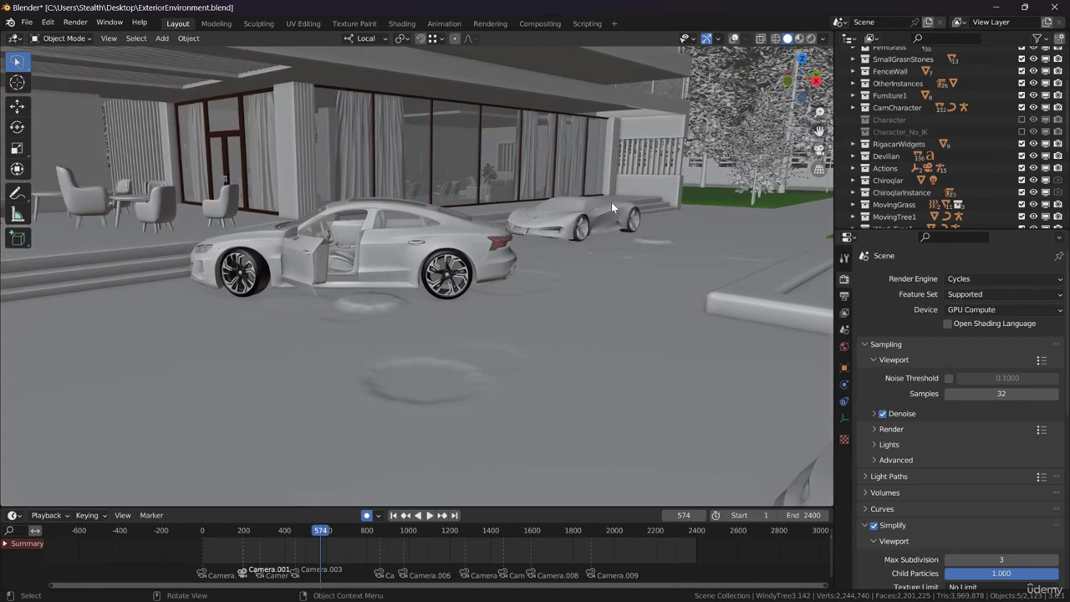
{"action": "scroll", "coordinate": [544, 206], "scroll_direction": "up", "scroll_amount": 2}
{"action": "middle_click_drag", "start_coordinate": [544, 205], "coordinate": [635, 148]}
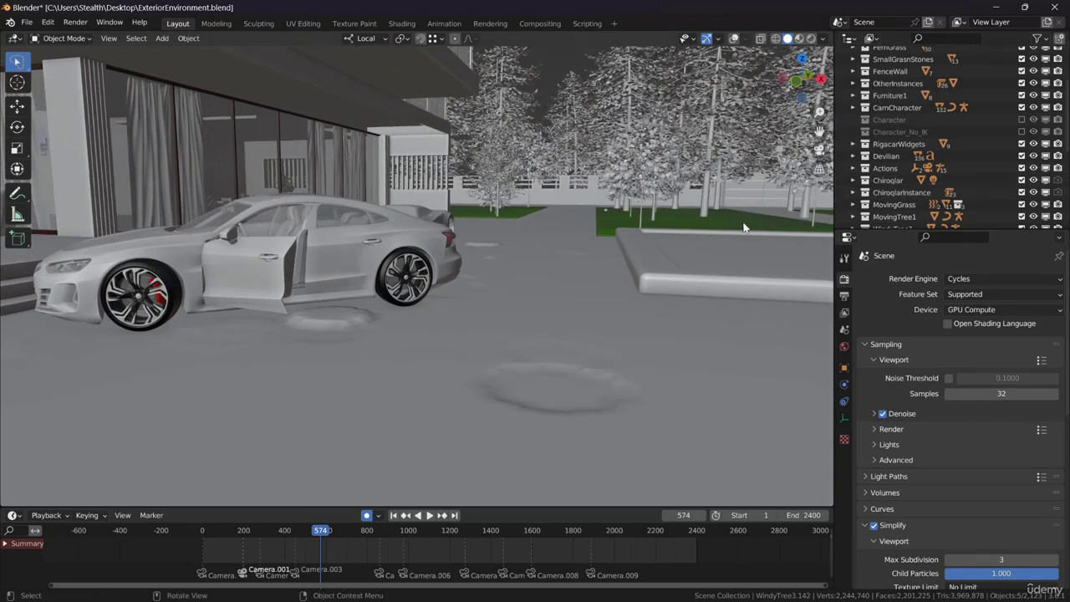
{"action": "middle_click_drag", "start_coordinate": [410, 302], "coordinate": [428, 298]}
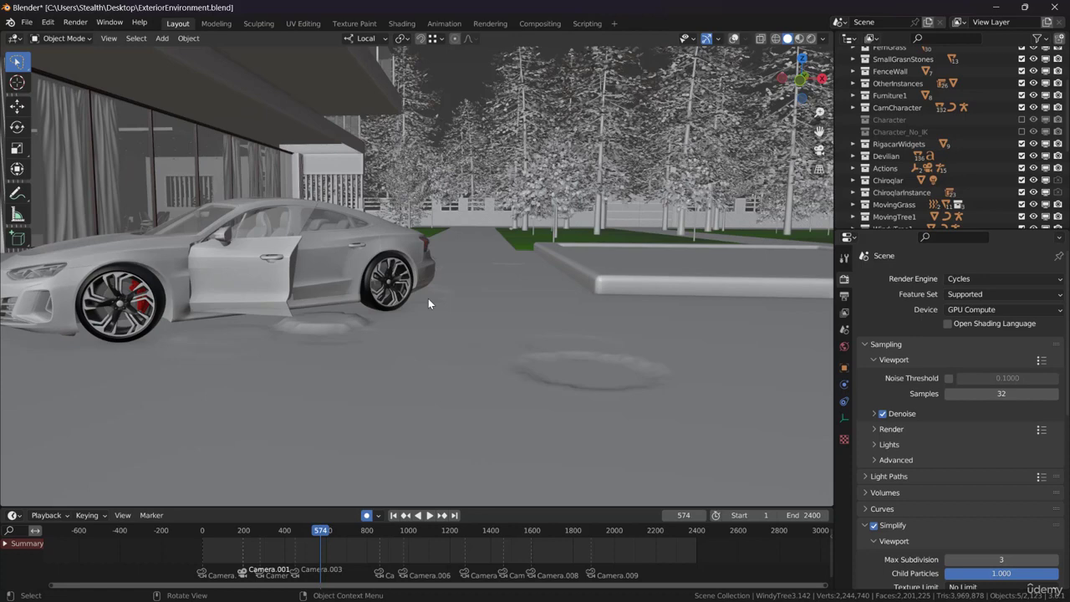
{"action": "middle_click_drag", "start_coordinate": [428, 304], "coordinate": [409, 322]}
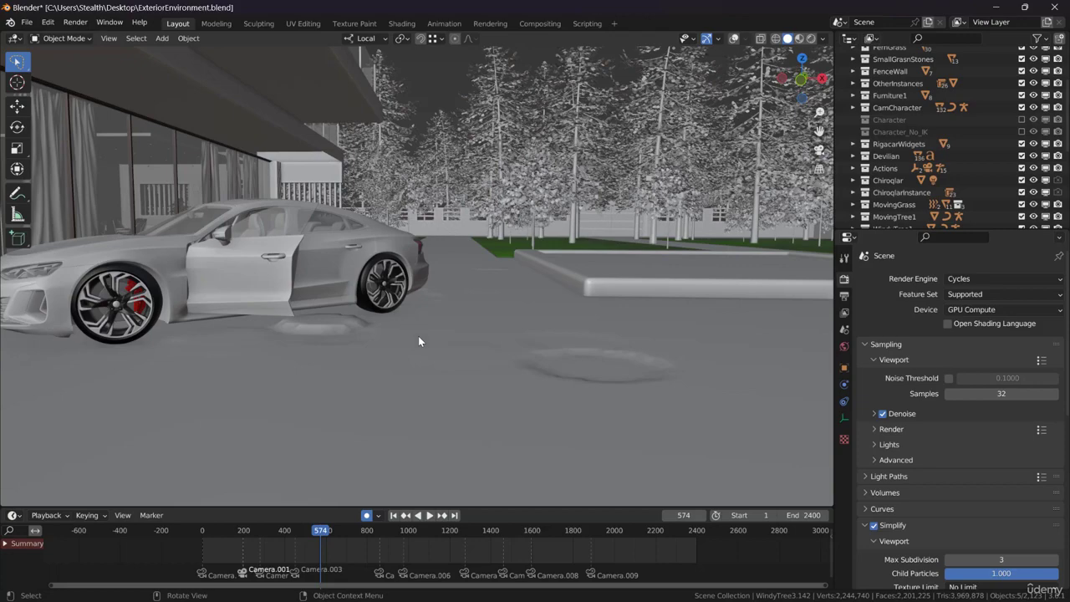
{"action": "middle_click_drag", "start_coordinate": [418, 336], "coordinate": [426, 311]}
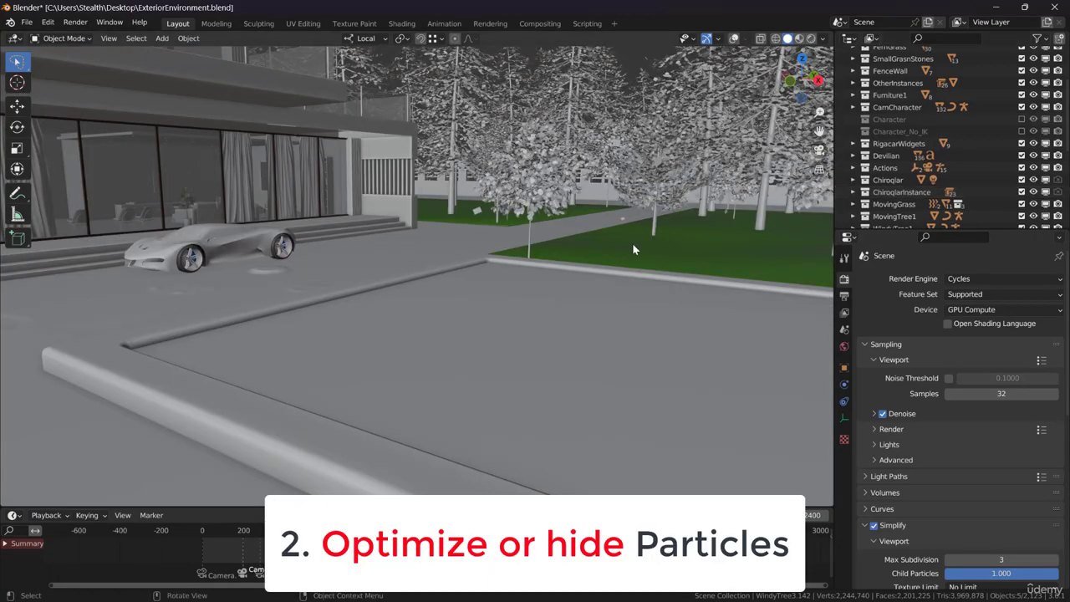
- Select the green lawn plane behind the pool and open its particle system settings
{"action": "scroll", "coordinate": [635, 249], "scroll_direction": "up", "scroll_amount": 3}
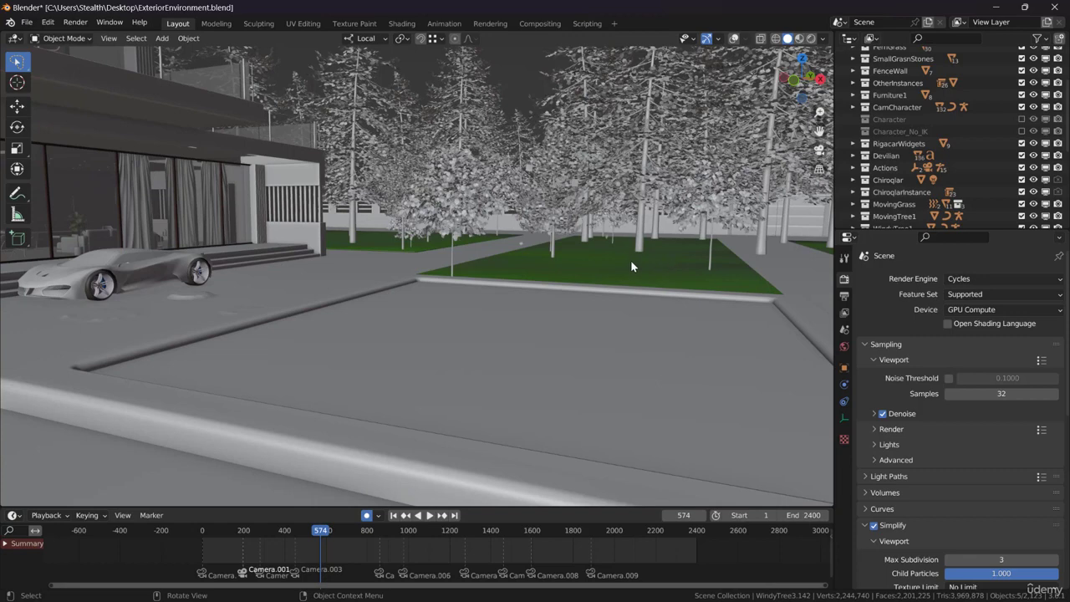
{"action": "left_click", "coordinate": [631, 267]}
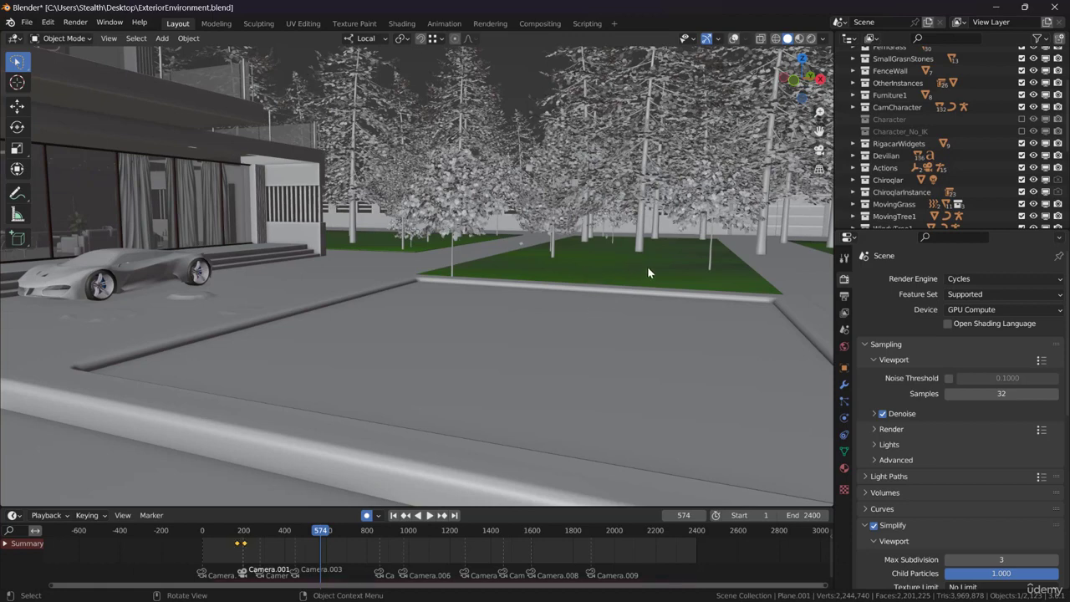
{"action": "left_click", "coordinate": [647, 266]}
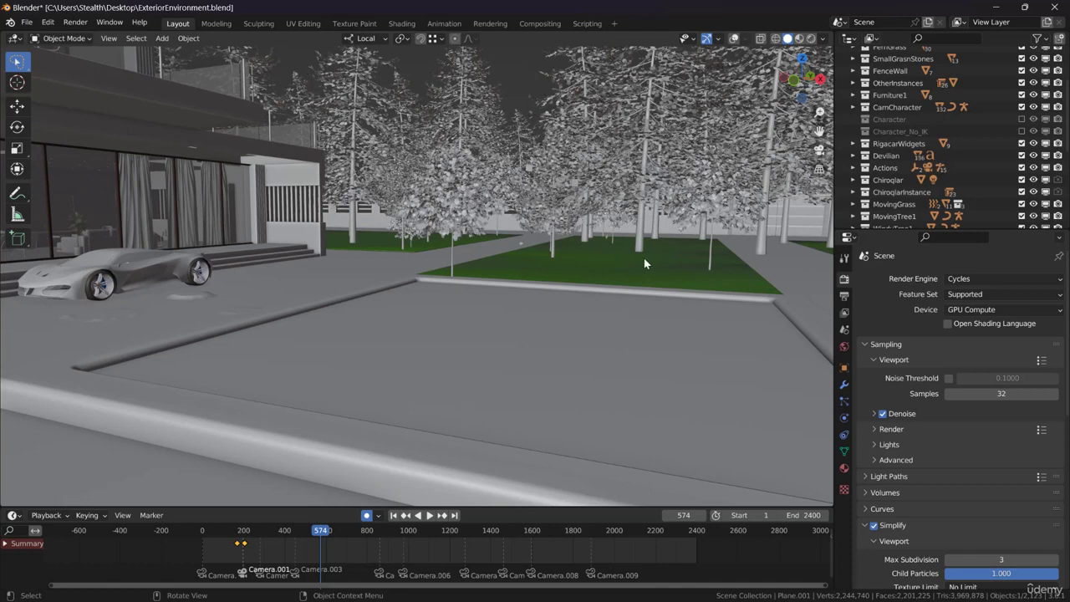
{"action": "left_click", "coordinate": [844, 400]}
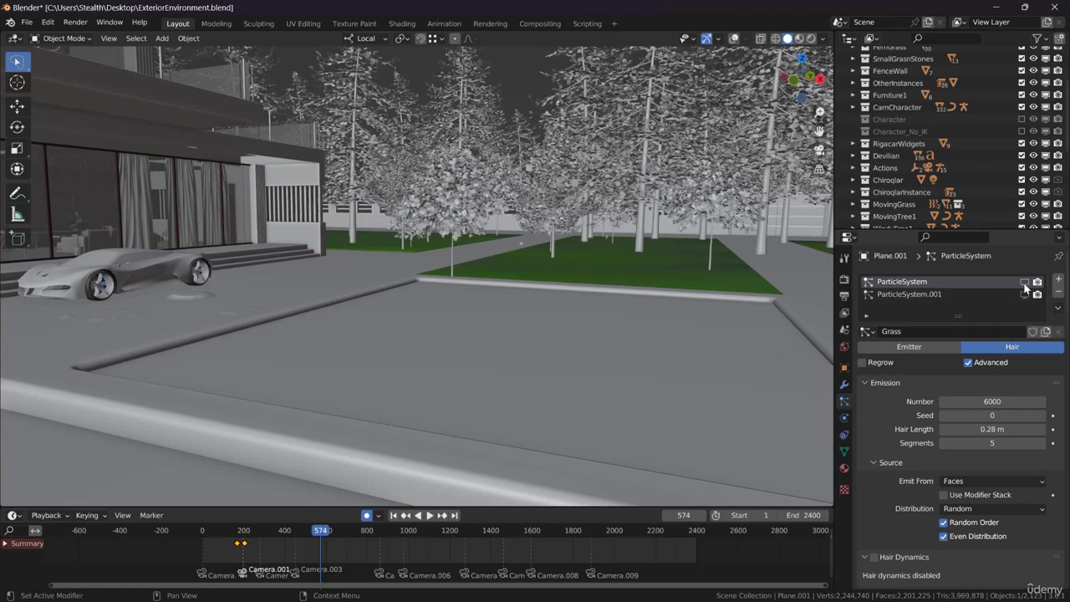
- Turn on viewport display of the lawn's first particle system, inspect the grass up close, and turn the display off again
{"action": "middle_click_drag", "start_coordinate": [547, 313], "coordinate": [586, 316]}
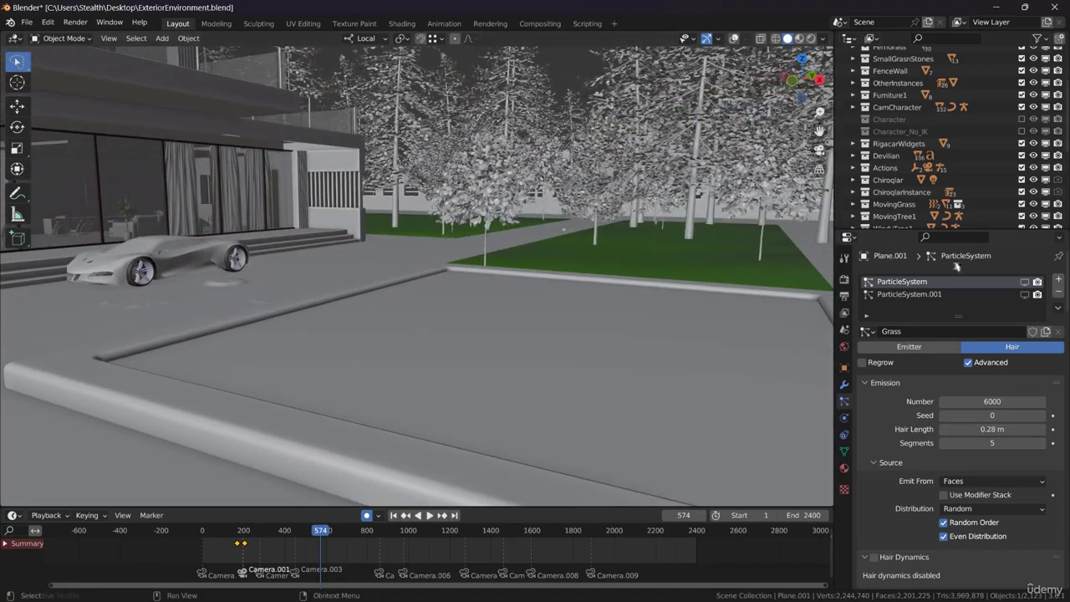
{"action": "left_click", "coordinate": [1027, 287]}
{"action": "middle_click_drag", "start_coordinate": [821, 261], "coordinate": [508, 240]}
{"action": "key", "text": "ctrl+b"}
{"action": "key", "text": "Escape"}
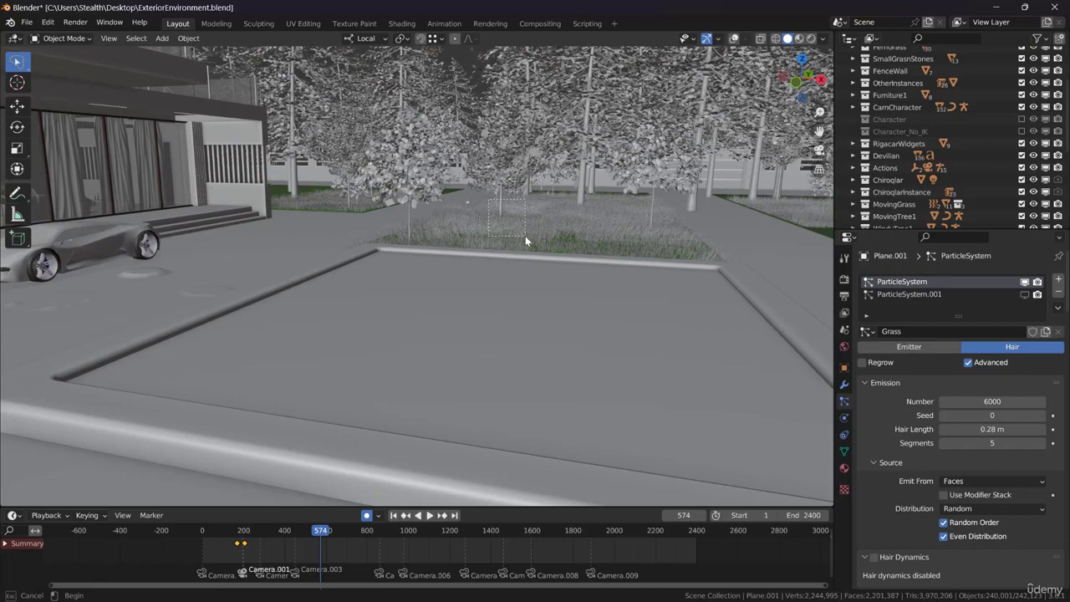
{"action": "scroll", "coordinate": [525, 235], "scroll_direction": "up", "scroll_amount": 6}
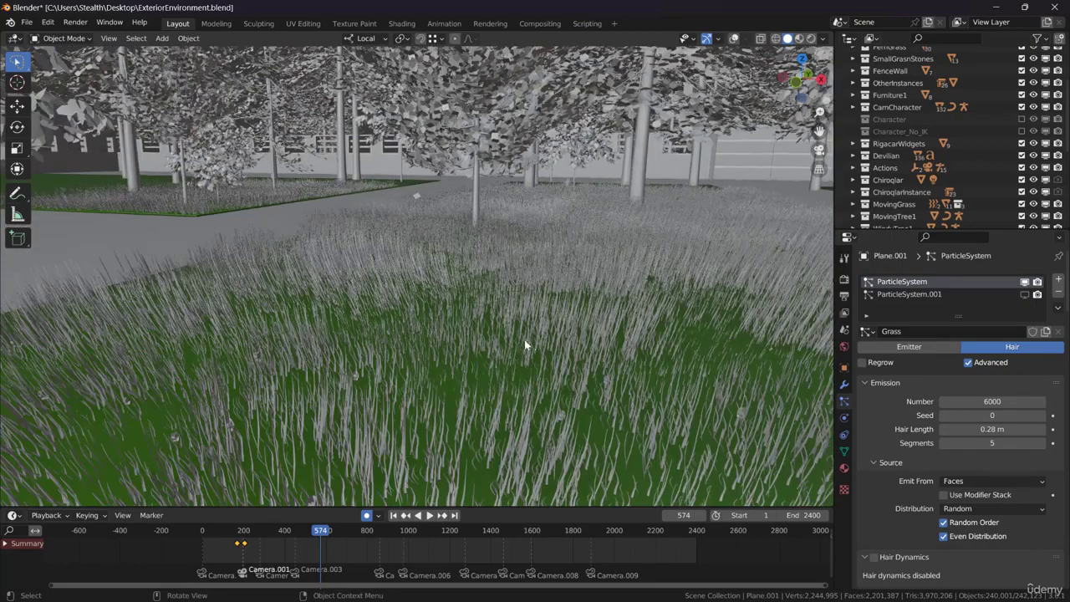
{"action": "middle_click_drag", "start_coordinate": [525, 339], "coordinate": [511, 373]}
{"action": "left_click", "coordinate": [1024, 282]}
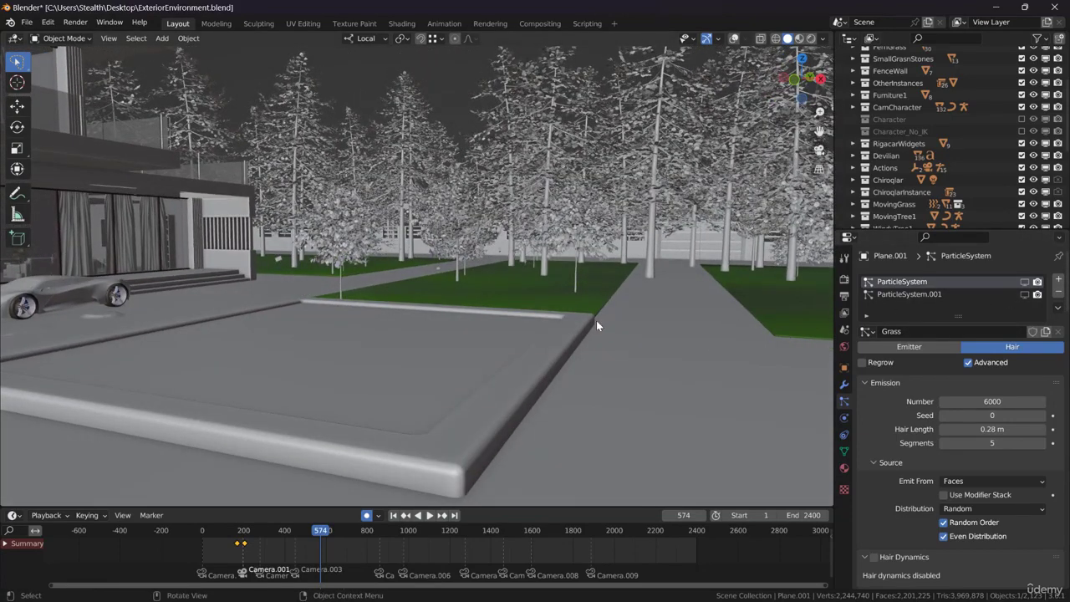
- Examine the grass particle system's Children settings, comparing Display Amount with Render Amount, and review its Emission settings
{"action": "scroll", "coordinate": [922, 352], "scroll_direction": "down", "scroll_amount": 15}
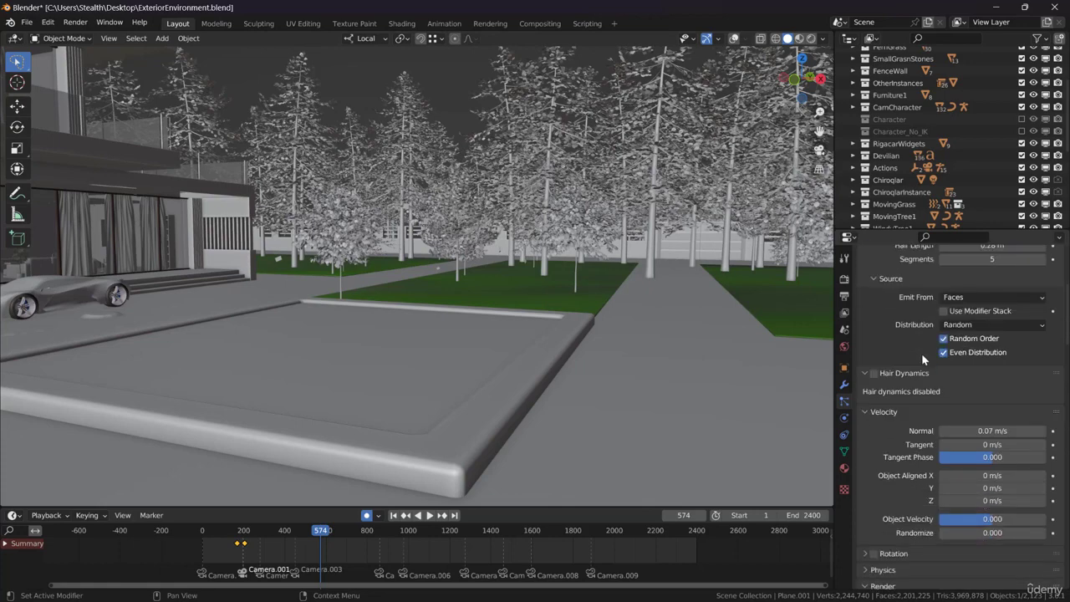
{"action": "scroll", "coordinate": [923, 360], "scroll_direction": "down", "scroll_amount": 15}
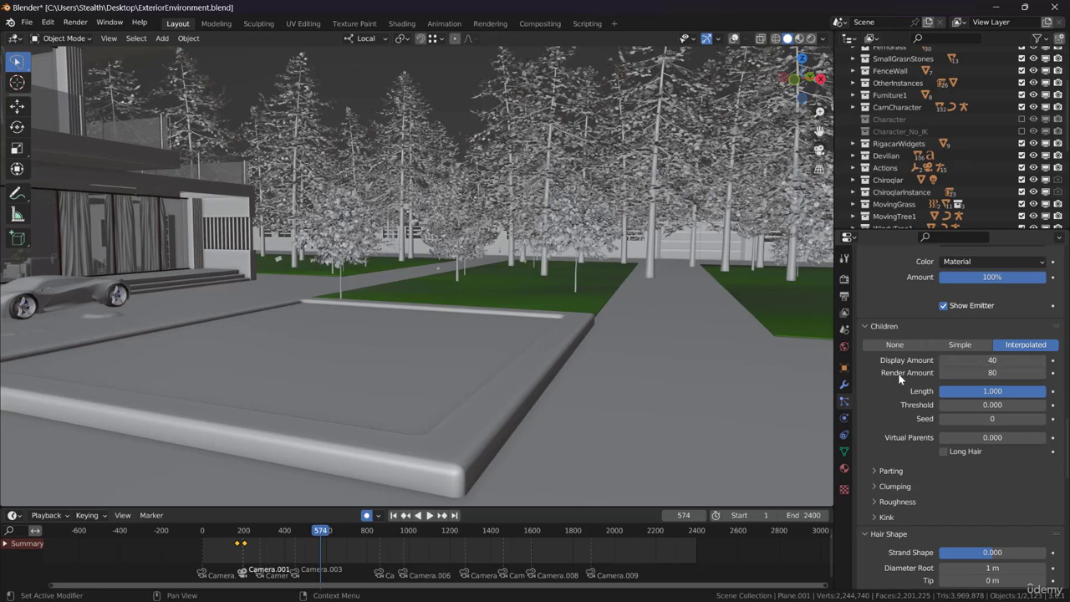
{"action": "left_click", "coordinate": [986, 360]}
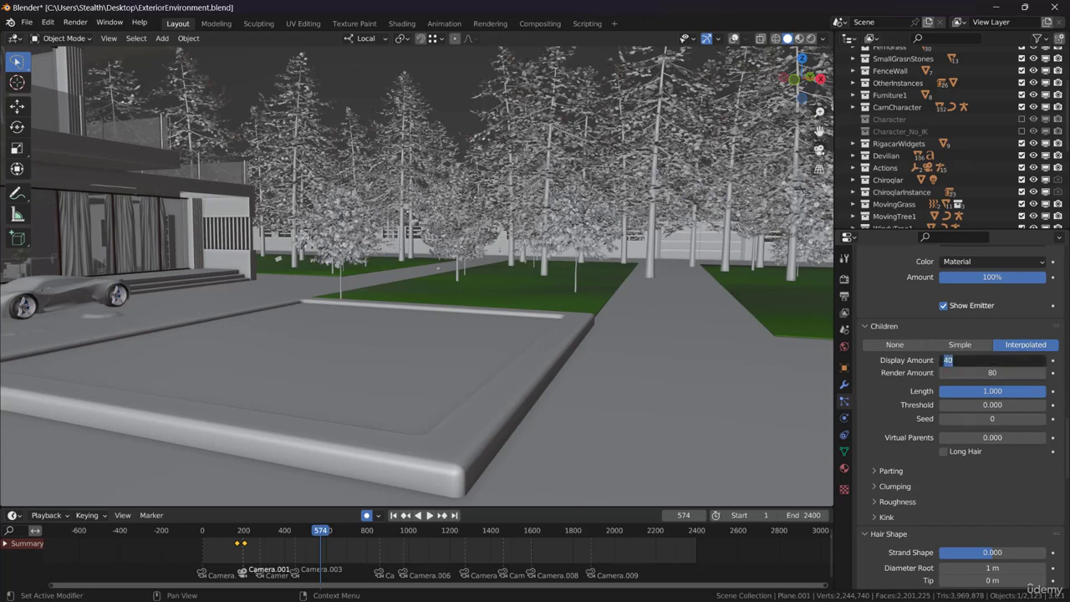
{"action": "left_click", "coordinate": [893, 371]}
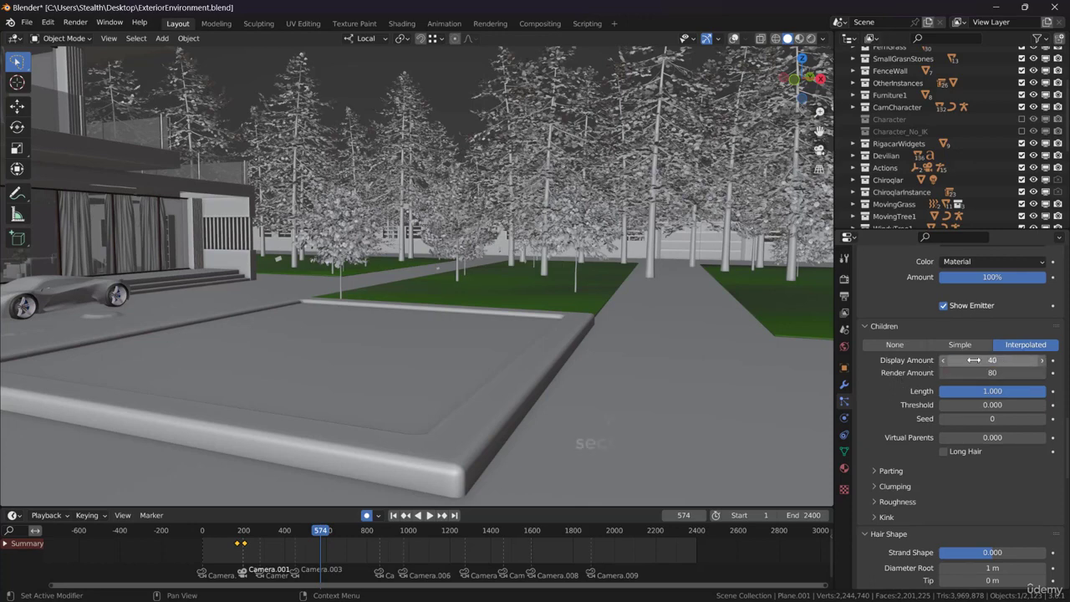
{"action": "scroll", "coordinate": [874, 355], "scroll_direction": "up", "scroll_amount": 19}
{"action": "scroll", "coordinate": [874, 354], "scroll_direction": "up", "scroll_amount": 20}
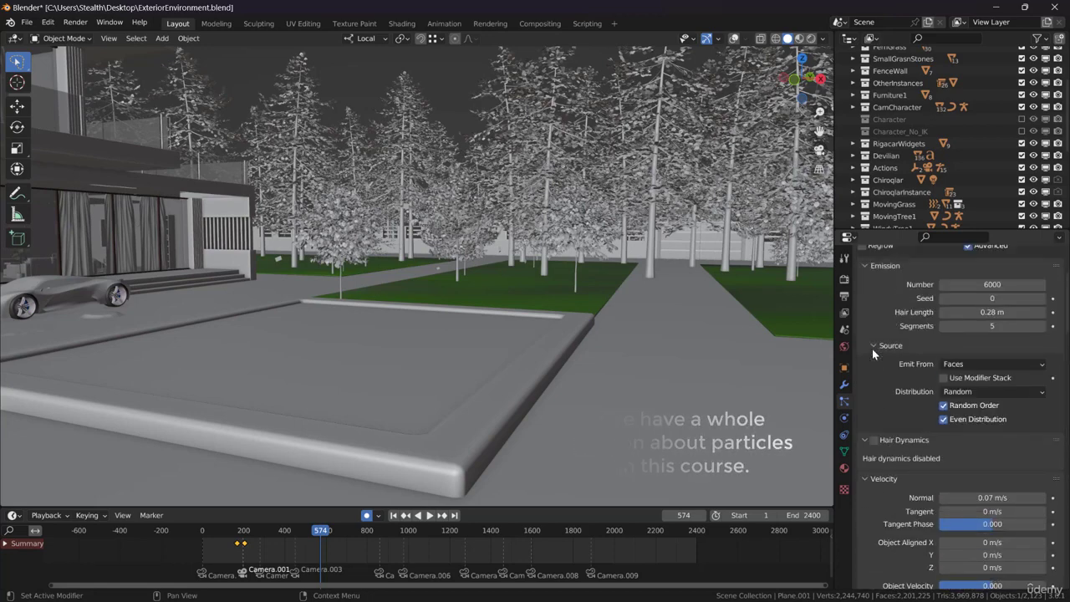
{"action": "scroll", "coordinate": [944, 328], "scroll_direction": "up", "scroll_amount": 1}
{"action": "scroll", "coordinate": [944, 328], "scroll_direction": "up", "scroll_amount": 3}
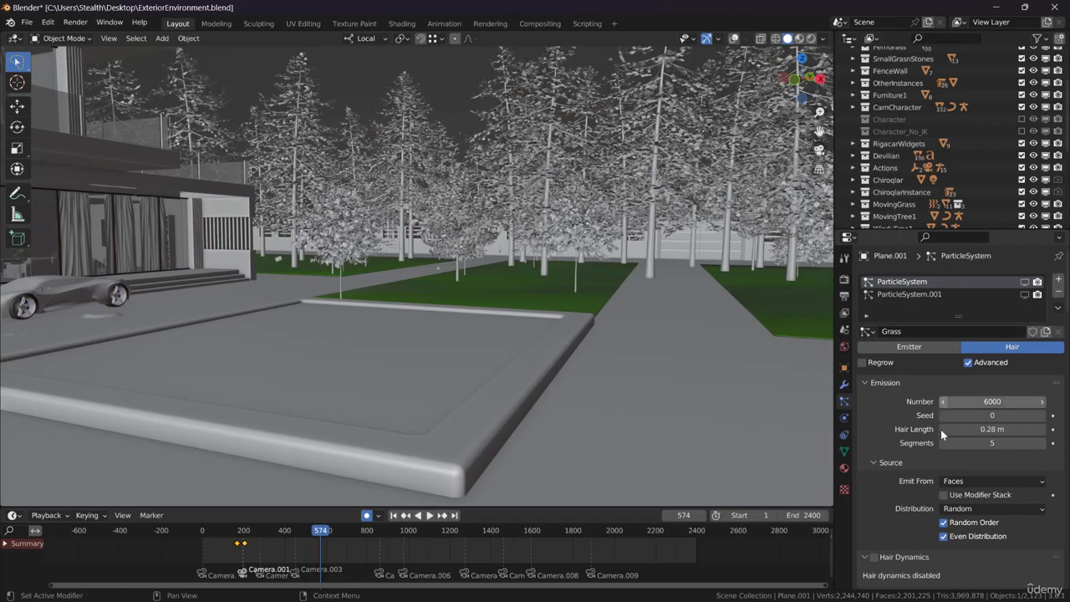
- Select the rear body of the car with the open door and show its Subdivision modifier's settings
{"action": "middle_click_drag", "start_coordinate": [716, 265], "coordinate": [757, 202]}
{"action": "middle_click_drag", "start_coordinate": [816, 132], "coordinate": [370, 261]}
{"action": "middle_click_drag", "start_coordinate": [736, 167], "coordinate": [560, 345]}
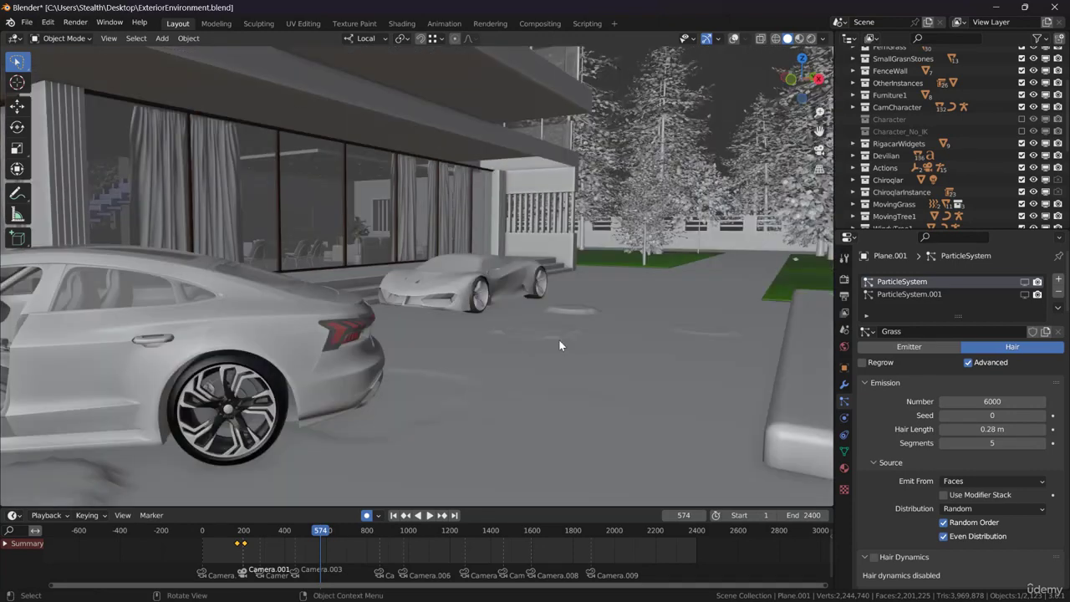
{"action": "middle_click_drag", "start_coordinate": [548, 342], "coordinate": [492, 381]}
{"action": "left_click", "coordinate": [417, 414]}
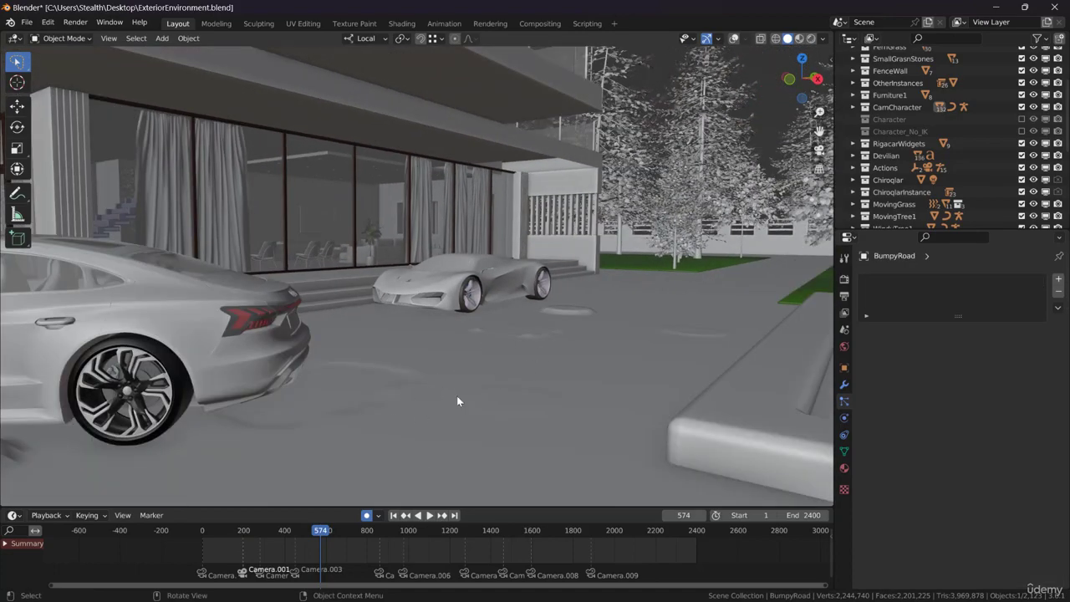
{"action": "left_click", "coordinate": [842, 386]}
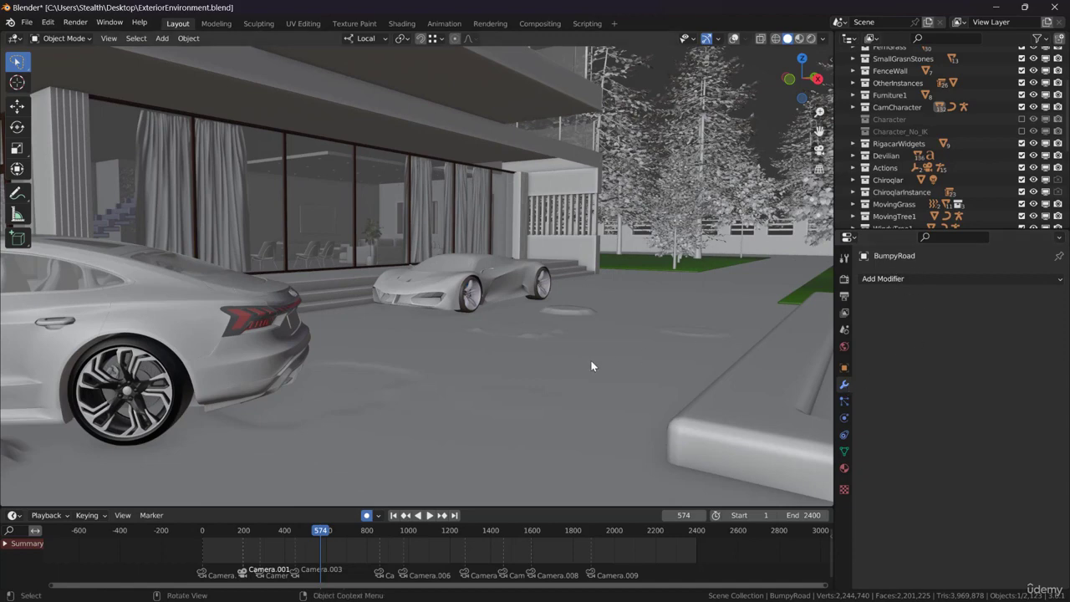
{"action": "middle_click_drag", "start_coordinate": [590, 360], "coordinate": [521, 343]}
{"action": "left_click", "coordinate": [339, 345]}
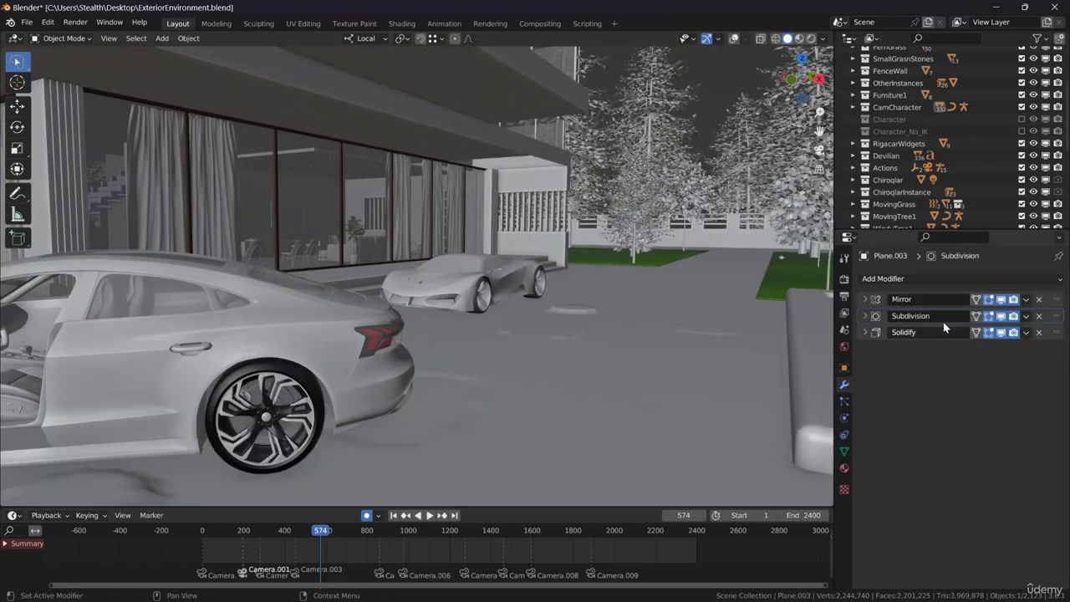
{"action": "left_click", "coordinate": [866, 318]}
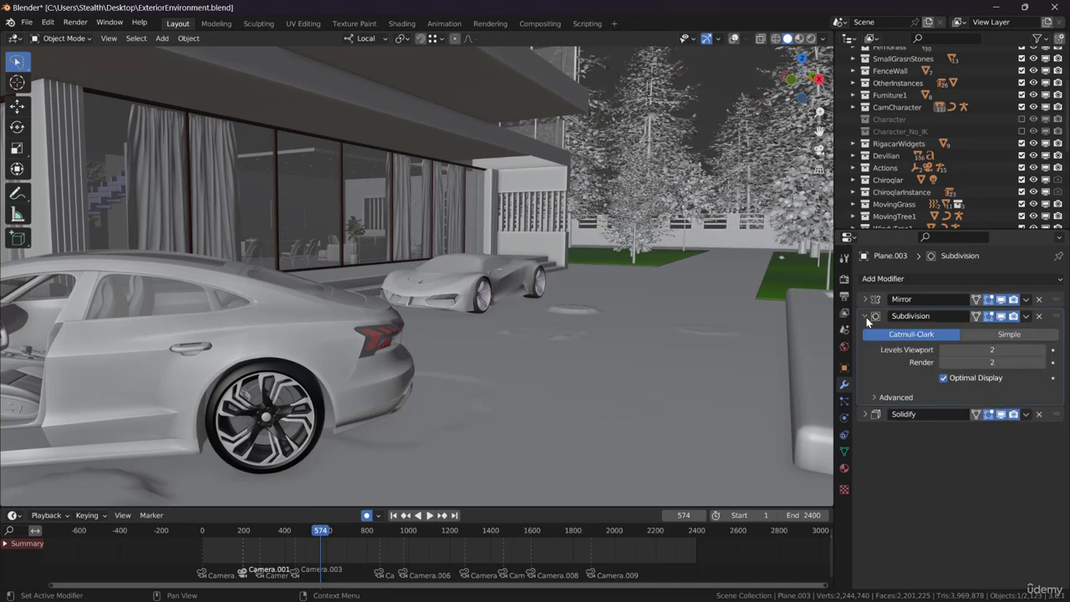
{"action": "left_click", "coordinate": [866, 318]}
{"action": "left_click", "coordinate": [866, 318]}
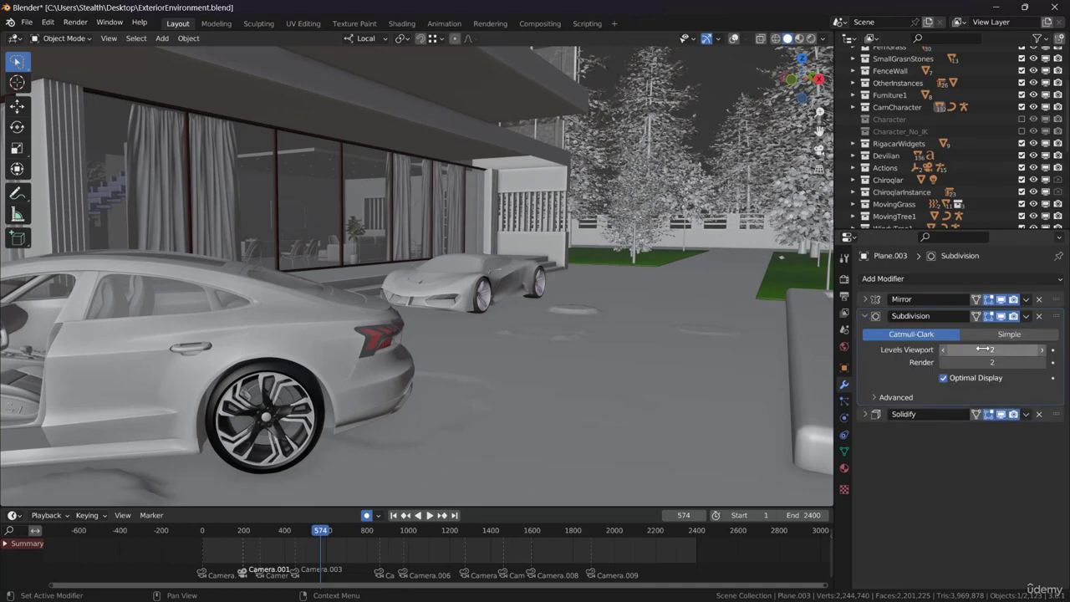
- Try a Subdivision viewport level of 1 on the car body, compare its shape, and restore the level to 2
{"action": "left_click", "coordinate": [943, 350]}
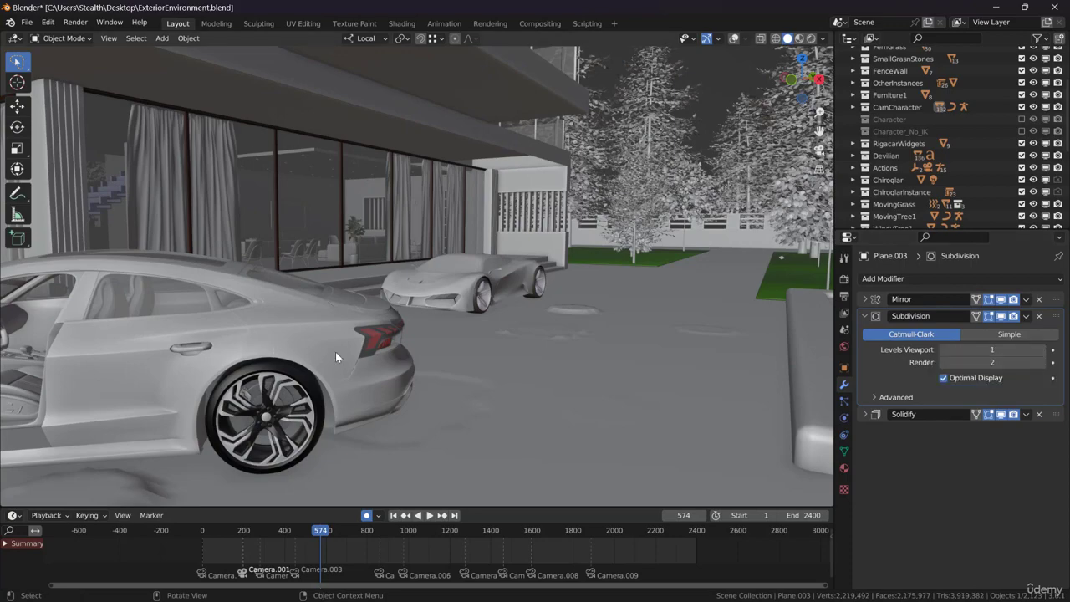
{"action": "middle_click_drag", "start_coordinate": [335, 352], "coordinate": [409, 346]}
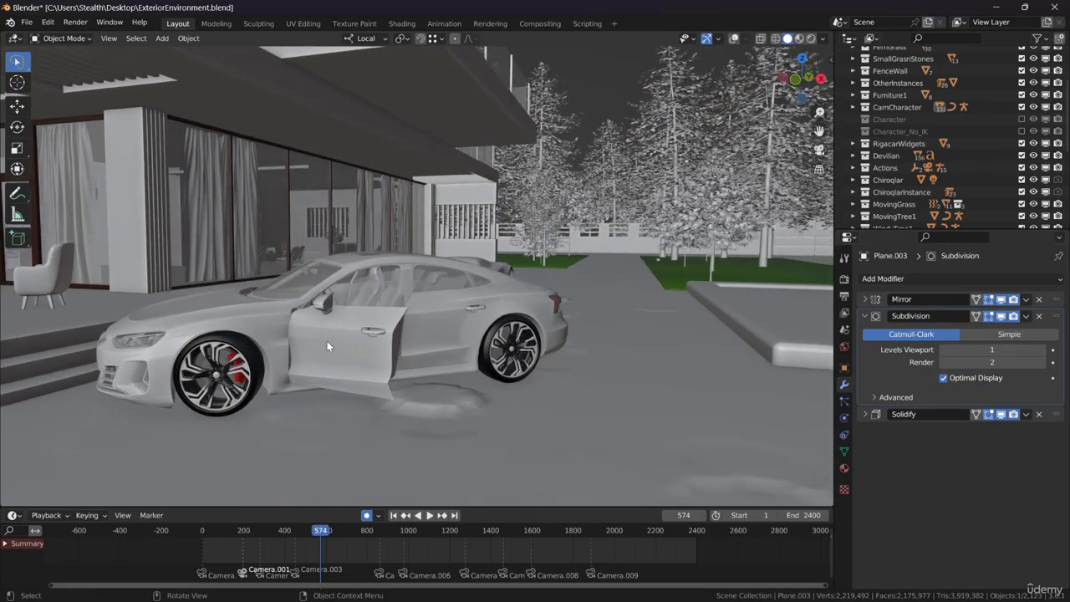
{"action": "left_click", "coordinate": [1043, 355]}
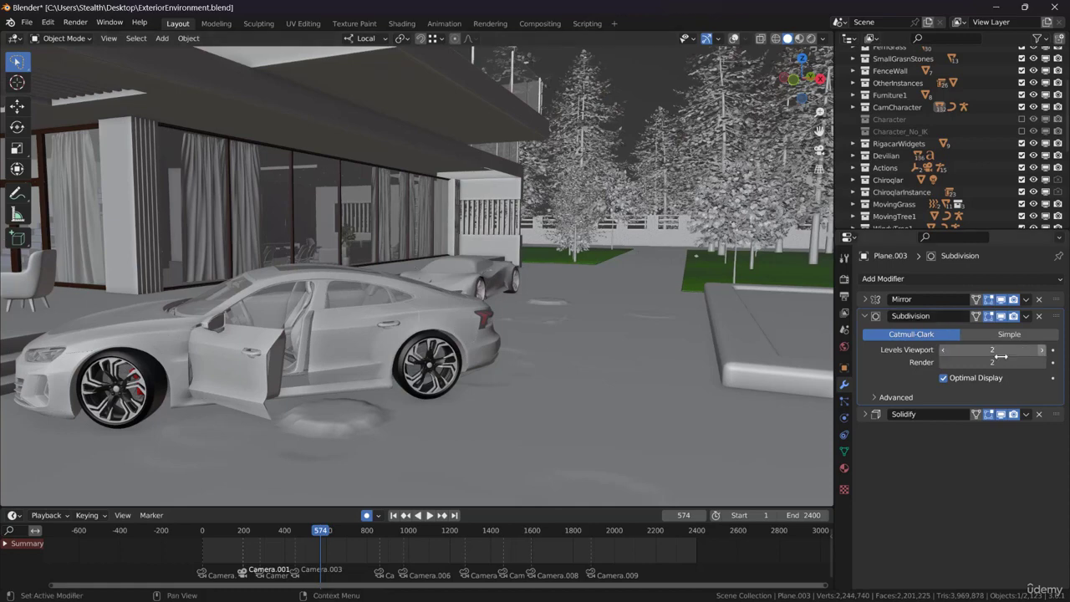
{"action": "left_click", "coordinate": [864, 316]}
- Open the render settings and examine the Simplify options for the viewport and the render
{"action": "middle_click_drag", "start_coordinate": [628, 271], "coordinate": [565, 279]}
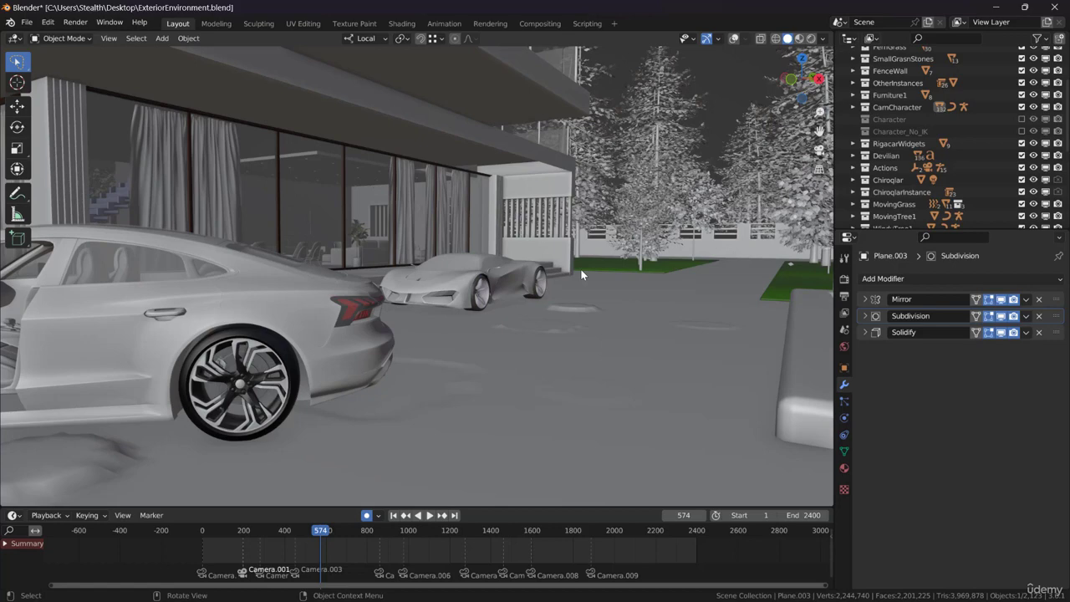
{"action": "left_click", "coordinate": [844, 279]}
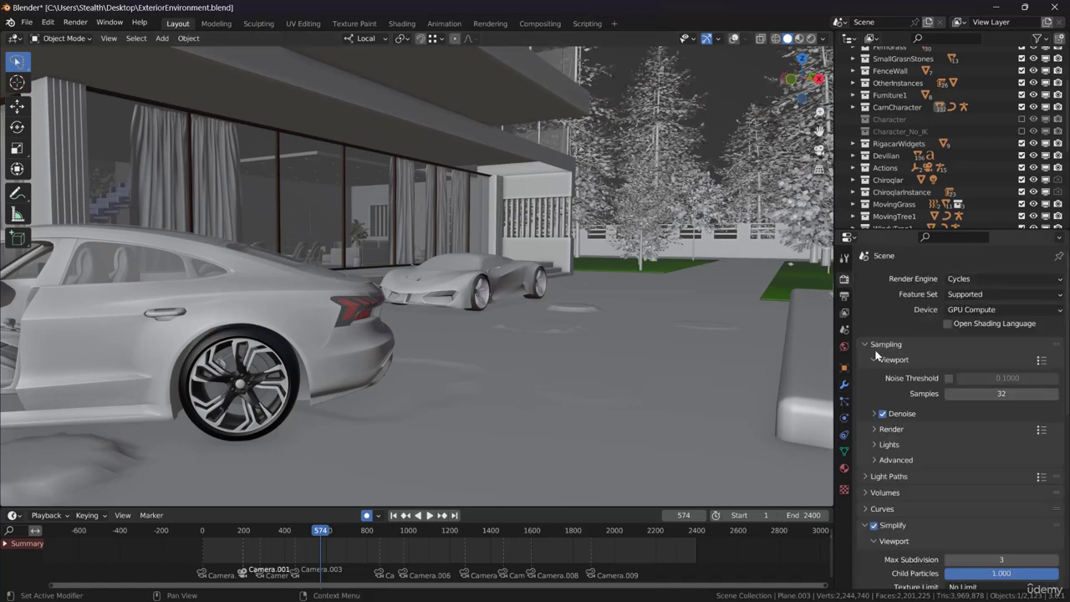
{"action": "scroll", "coordinate": [886, 351], "scroll_direction": "down", "scroll_amount": 6}
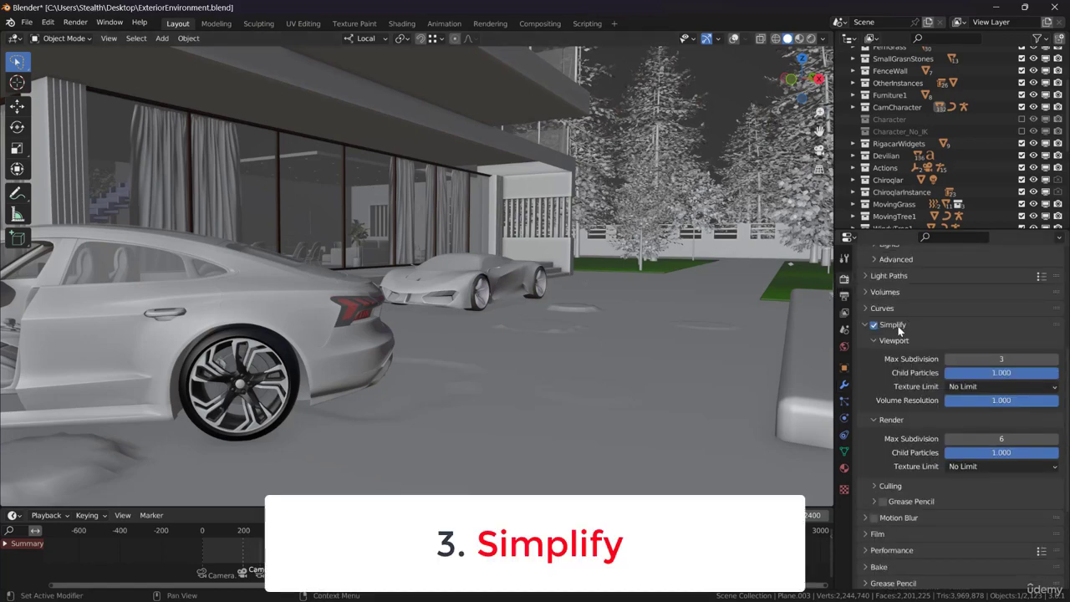
{"action": "left_click", "coordinate": [899, 329]}
{"action": "left_click", "coordinate": [891, 351]}
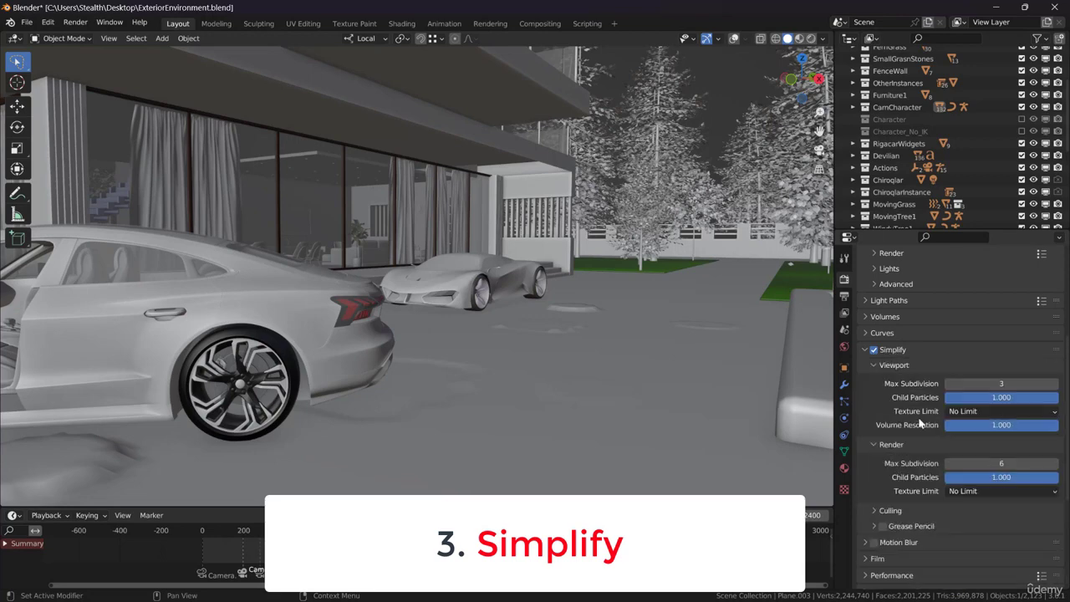
{"action": "scroll", "coordinate": [919, 423], "scroll_direction": "down", "scroll_amount": 2}
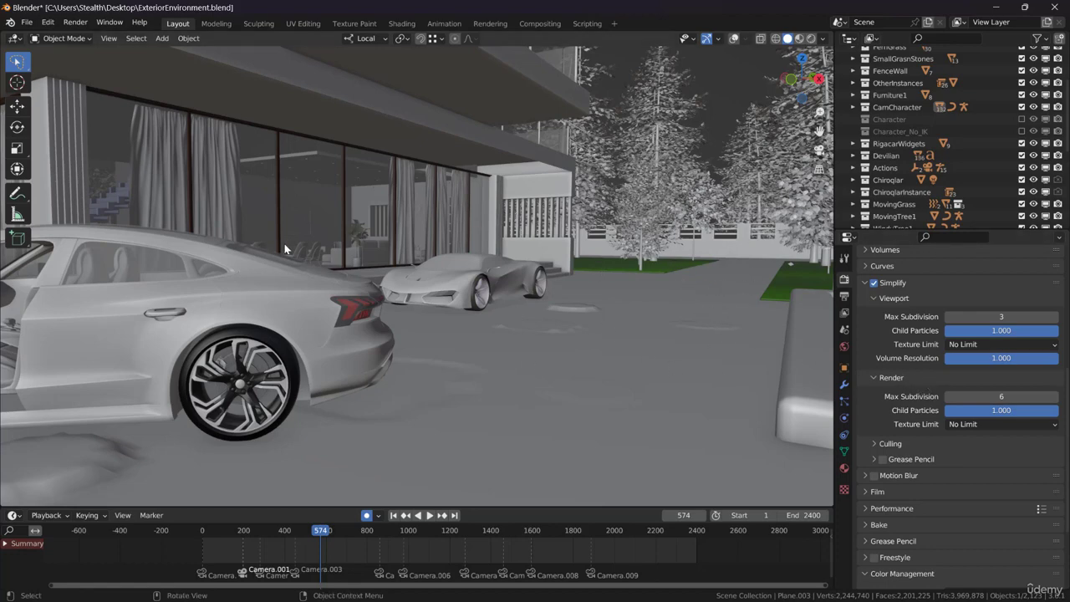
- Set Simplify's viewport Max Subdivision to 2 and inspect the sports car in front of the house
{"action": "middle_click_drag", "start_coordinate": [387, 259], "coordinate": [302, 235]}
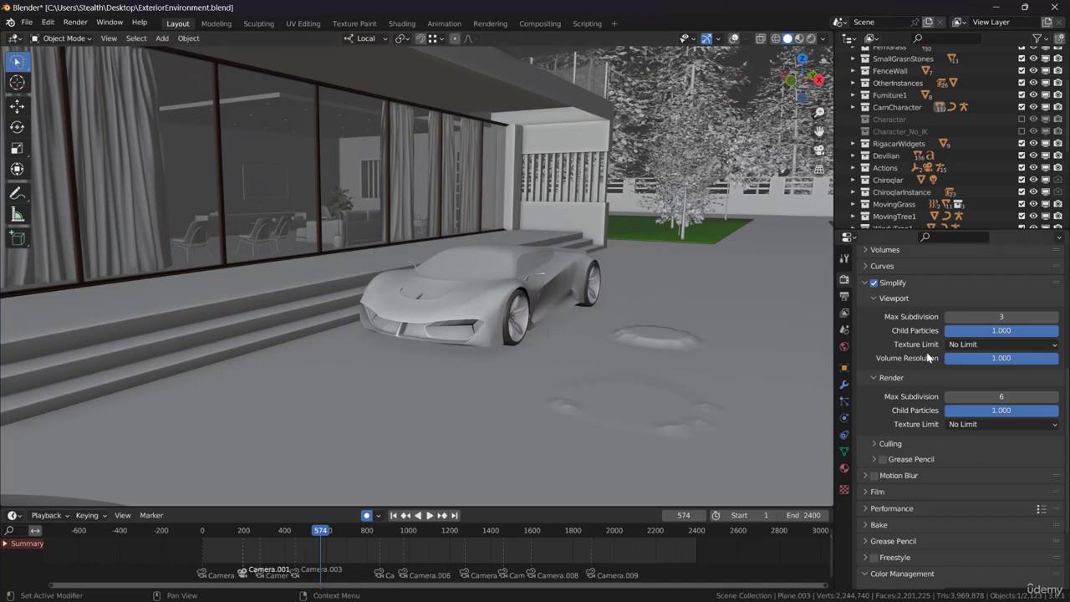
{"action": "mouse_move", "coordinate": [500, 328]}
{"action": "middle_mouse_down"}
{"action": "mouse_move", "coordinate": [487, 306]}
{"action": "mouse_move", "coordinate": [505, 324]}
{"action": "middle_mouse_up"}
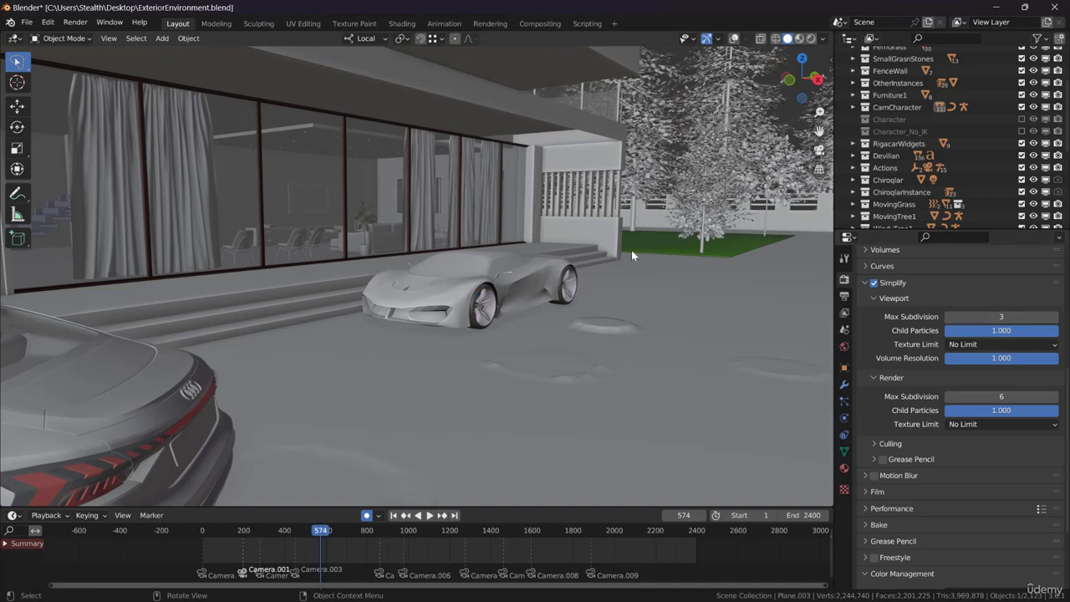
{"action": "middle_click_drag", "start_coordinate": [638, 287], "coordinate": [657, 280]}
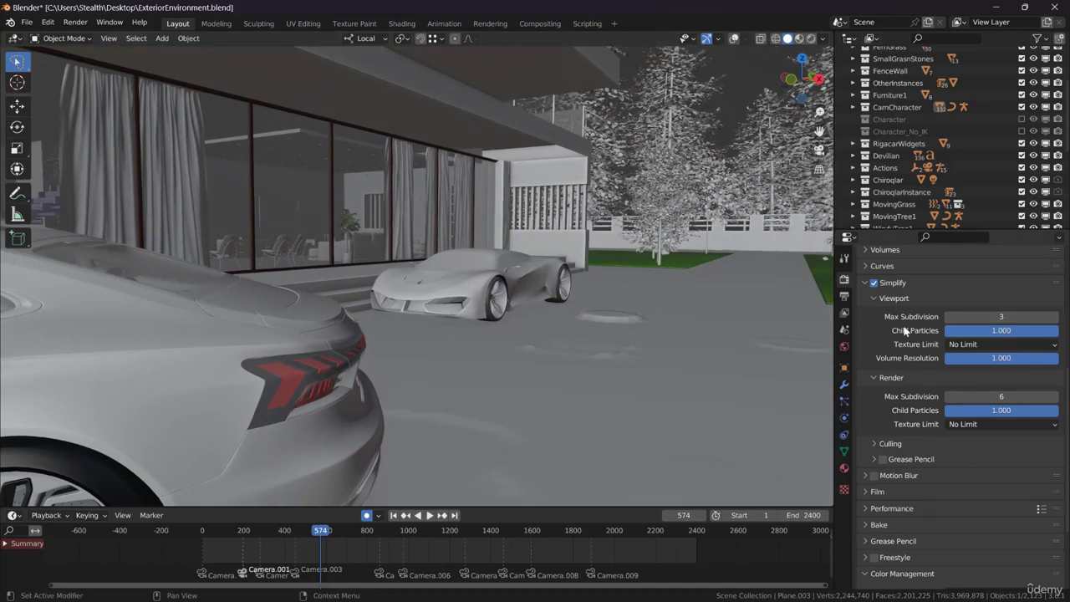
{"action": "left_click", "coordinate": [950, 317]}
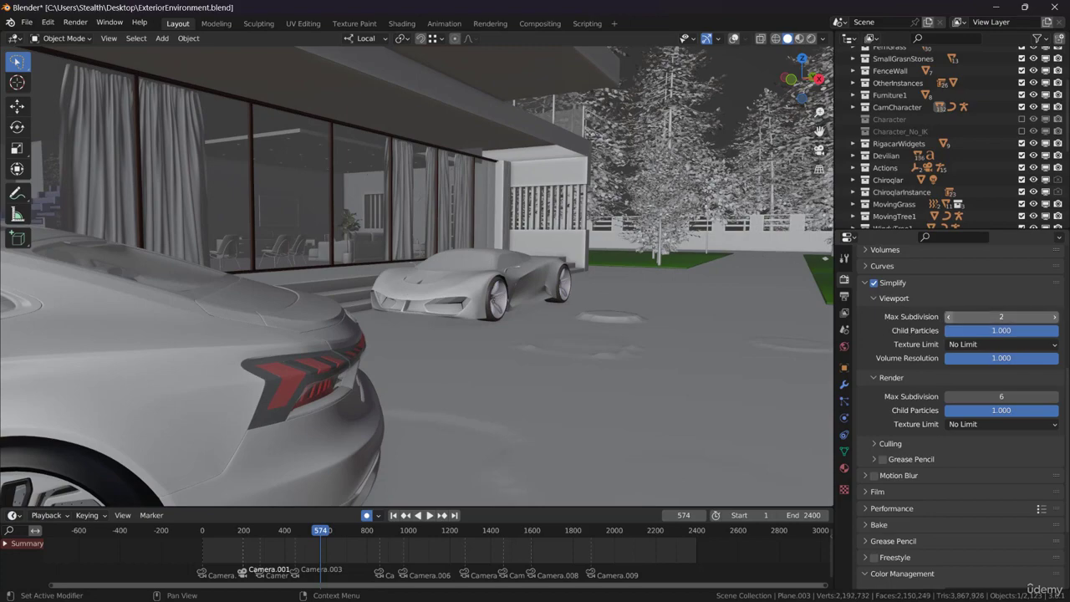
{"action": "middle_click_drag", "start_coordinate": [803, 310], "coordinate": [468, 221]}
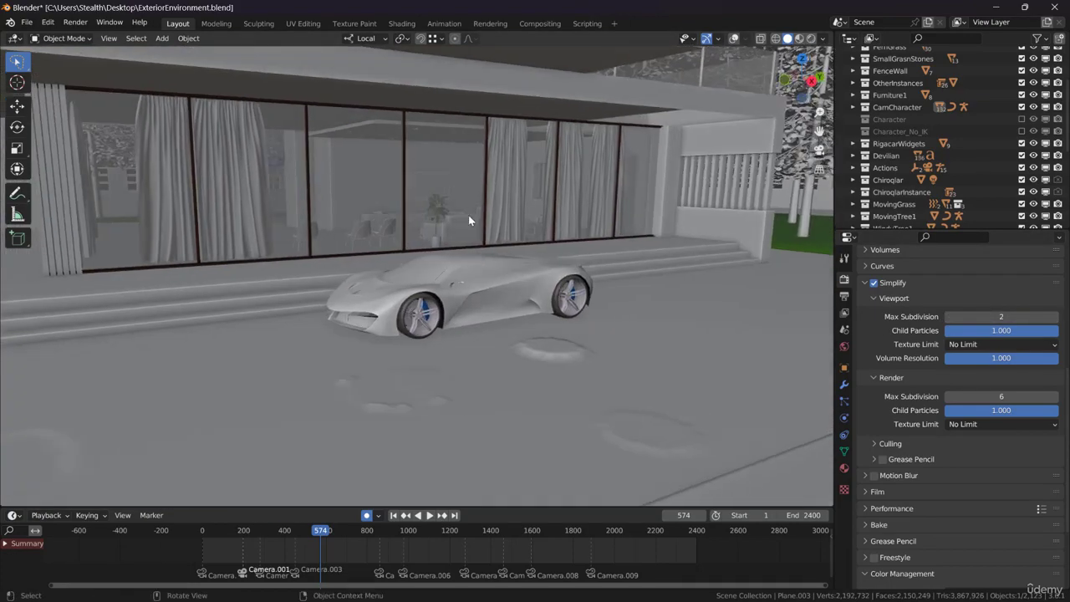
{"action": "middle_click_drag", "start_coordinate": [581, 308], "coordinate": [619, 303]}
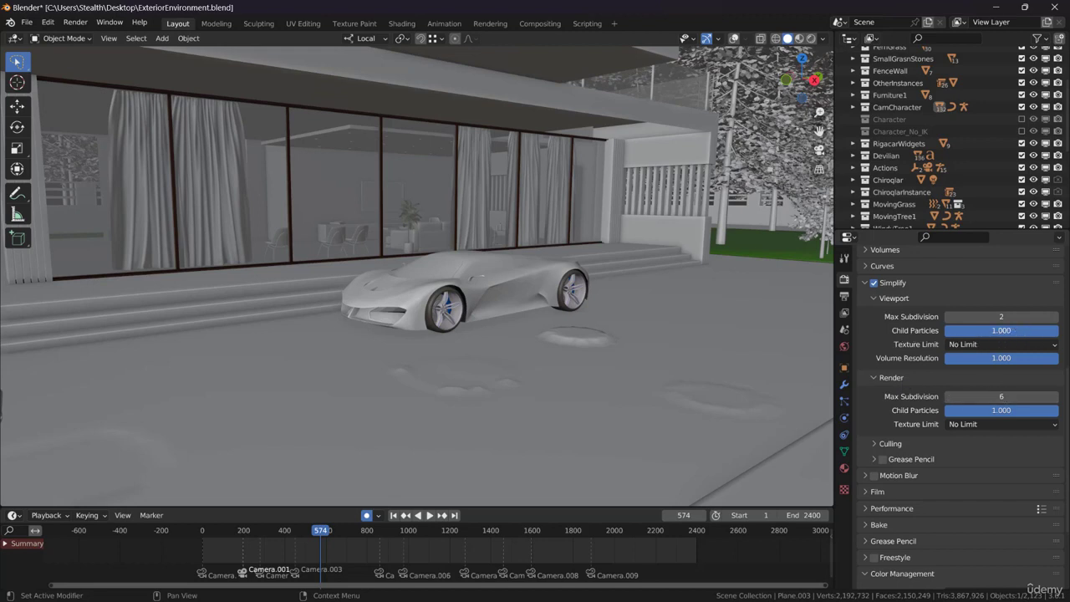
- Set both Child Particles and Volume Resolution to 0.000 in Simplify's viewport options
{"action": "left_click_drag", "start_coordinate": [1028, 330], "coordinate": [902, 357]}
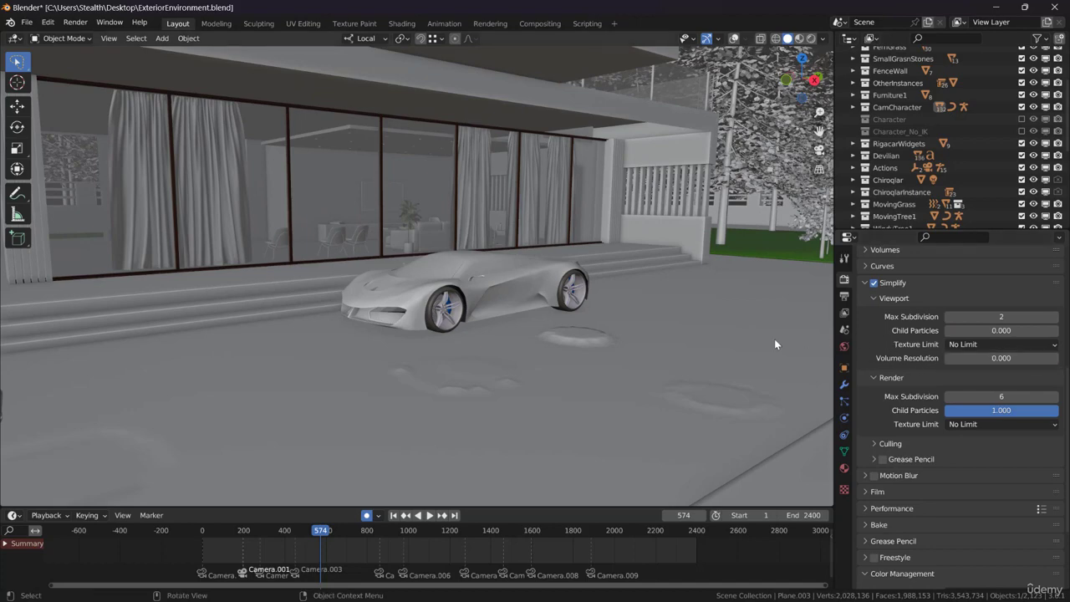
{"action": "middle_click_drag", "start_coordinate": [774, 339], "coordinate": [629, 331]}
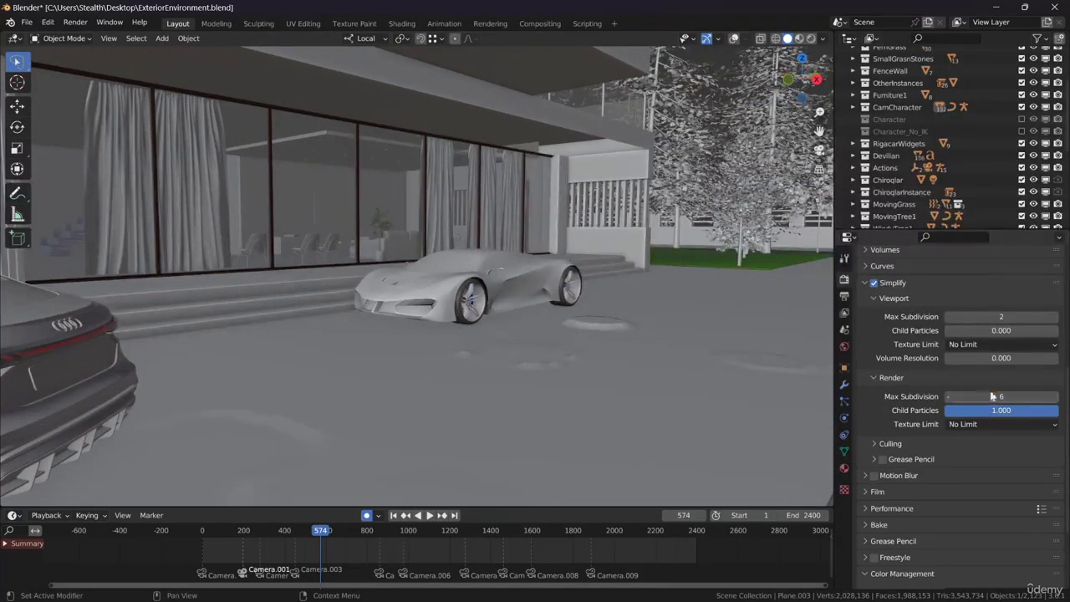
{"action": "middle_click_drag", "start_coordinate": [631, 288], "coordinate": [582, 290]}
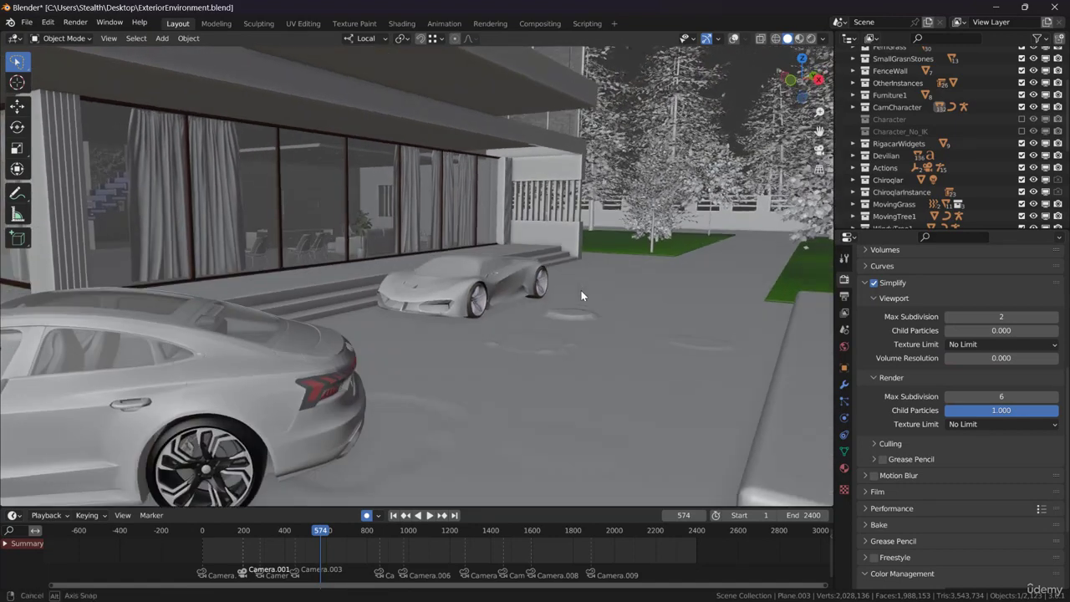
- Check Simplify's viewport and render Texture Limit options, previewing the scene in Texture color and restoring Material color
{"action": "left_click", "coordinate": [973, 346]}
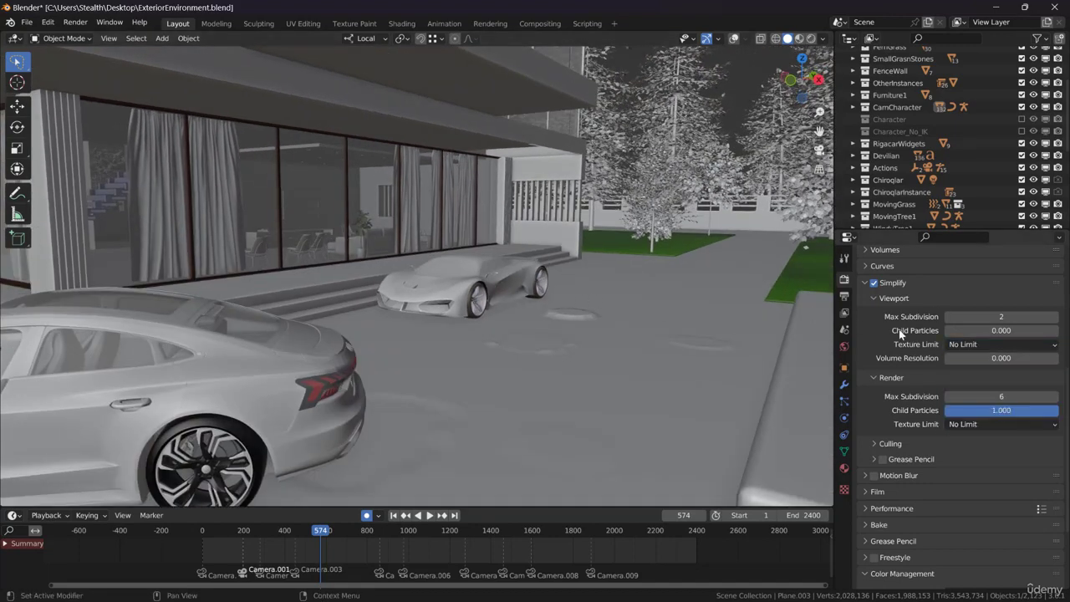
{"action": "middle_click_drag", "start_coordinate": [607, 290], "coordinate": [644, 267]}
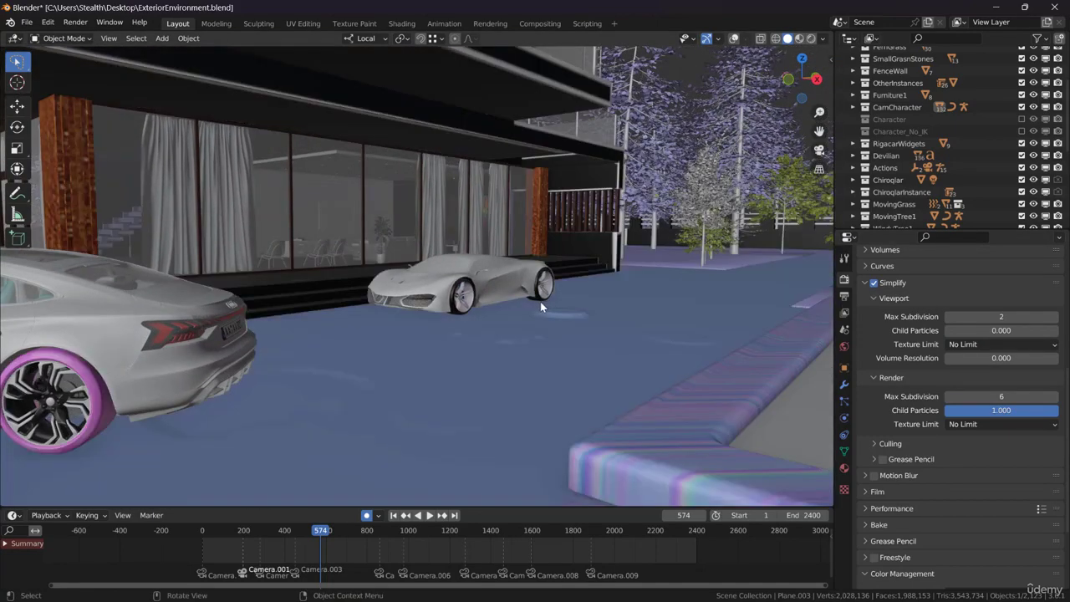
{"action": "mouse_move", "coordinate": [539, 301]}
{"action": "middle_mouse_down"}
{"action": "mouse_move", "coordinate": [561, 307]}
{"action": "mouse_move", "coordinate": [545, 306]}
{"action": "middle_mouse_up"}
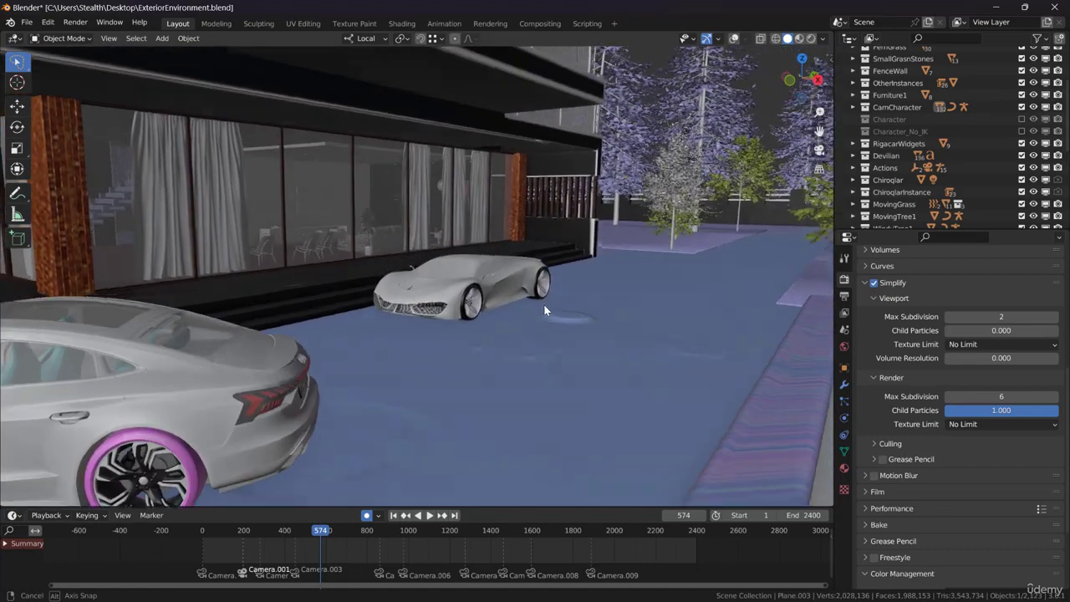
{"action": "left_click", "coordinate": [824, 39]}
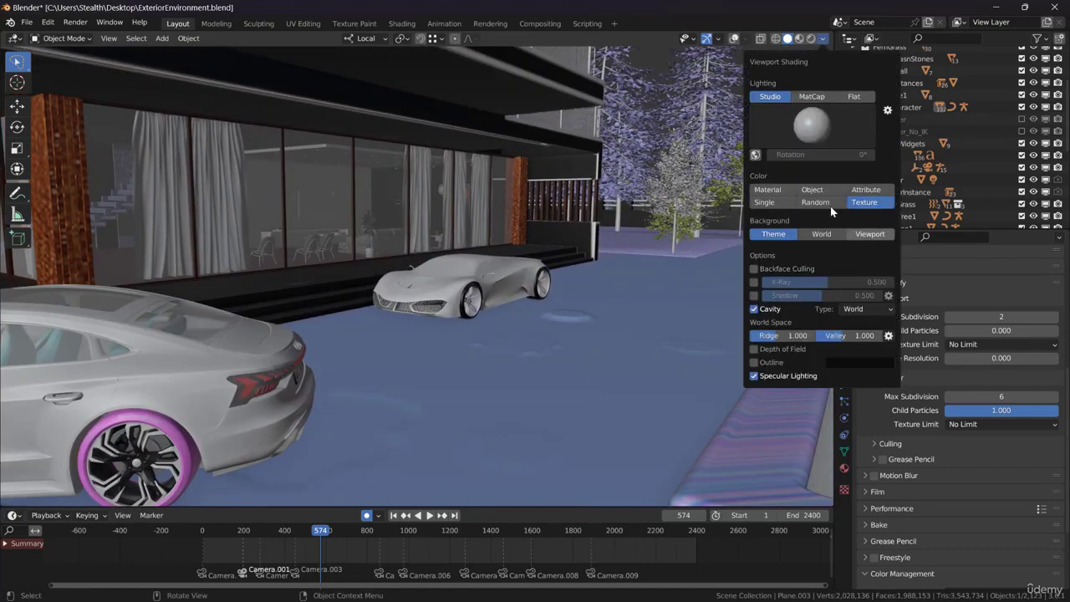
{"action": "left_click", "coordinate": [768, 189]}
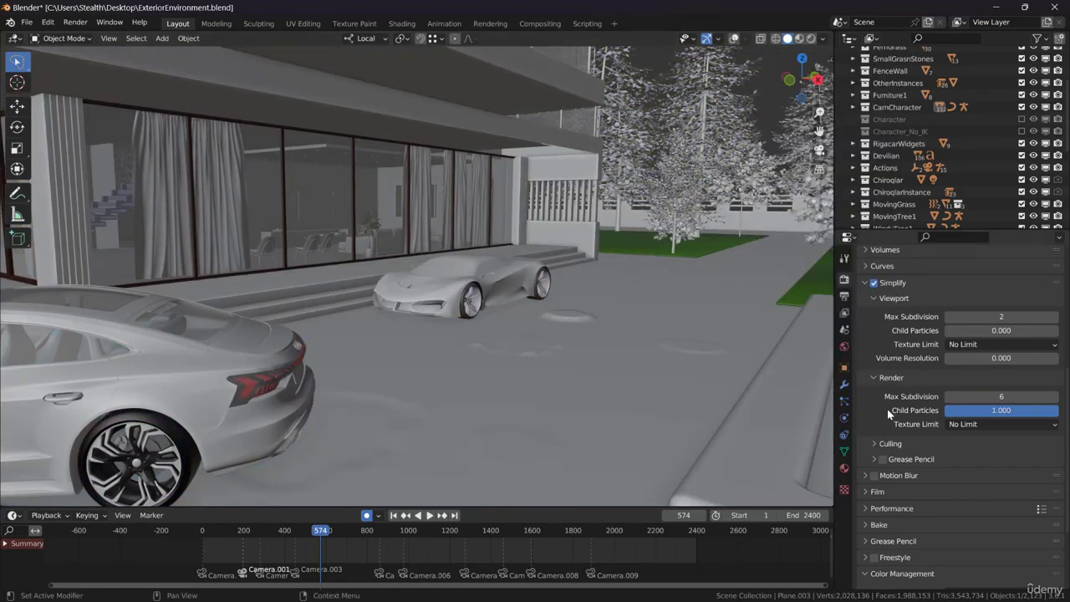
{"action": "left_click", "coordinate": [982, 425]}
{"action": "middle_click_drag", "start_coordinate": [515, 286], "coordinate": [789, 331]}
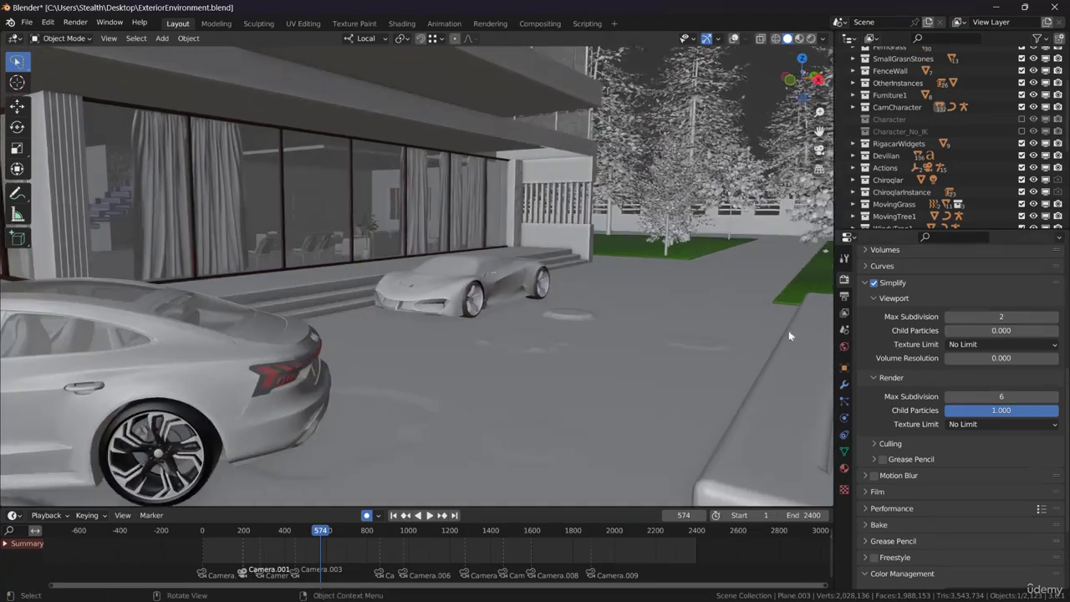
- Review Simplify's viewport and render limits once more against the scene and collapse the Simplify section
{"action": "left_click", "coordinate": [899, 281]}
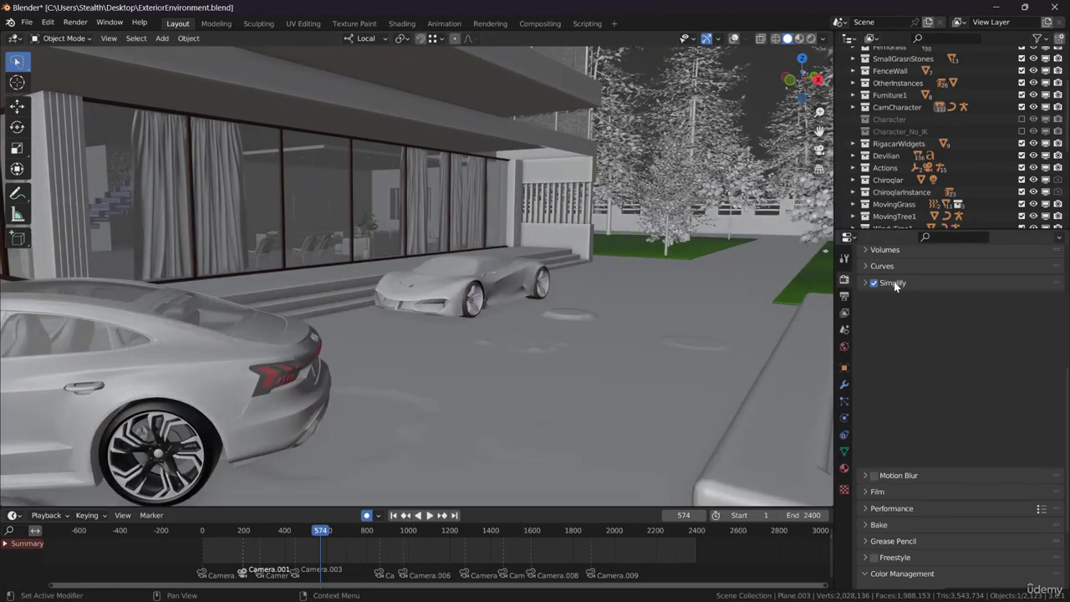
{"action": "middle_click_drag", "start_coordinate": [583, 269], "coordinate": [577, 268]}
{"action": "scroll", "coordinate": [483, 223], "scroll_direction": "down", "scroll_amount": 5}
{"action": "scroll", "coordinate": [505, 246], "scroll_direction": "up", "scroll_amount": 5}
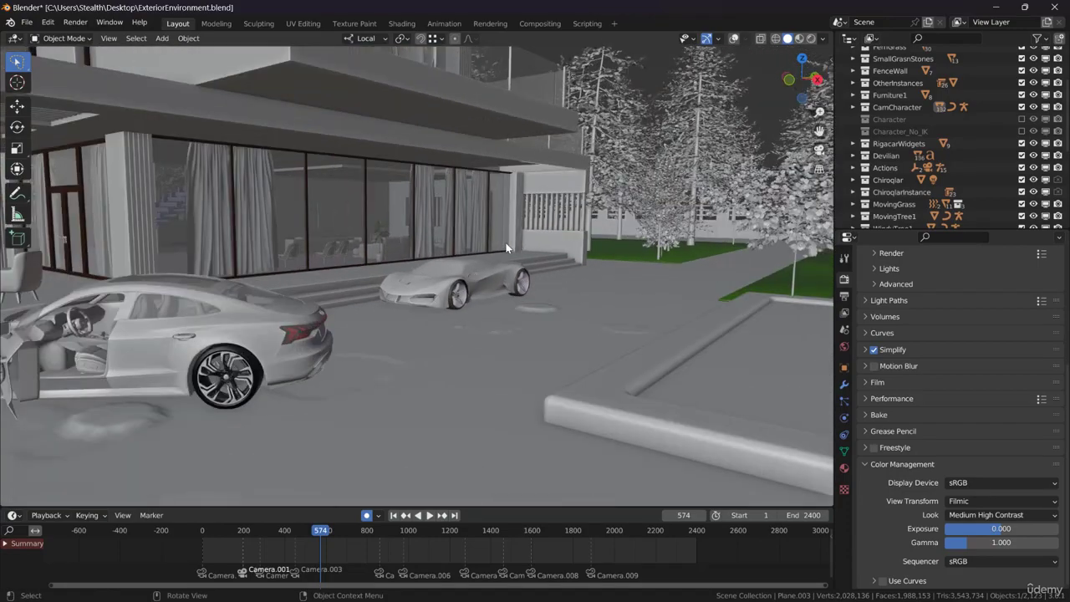
{"action": "scroll", "coordinate": [523, 241], "scroll_direction": "down", "scroll_amount": 1}
{"action": "mouse_move", "coordinate": [525, 249]}
{"action": "middle_mouse_down"}
{"action": "mouse_move", "coordinate": [555, 252]}
{"action": "mouse_move", "coordinate": [525, 260]}
{"action": "middle_mouse_up"}
{"action": "left_click", "coordinate": [898, 351]}
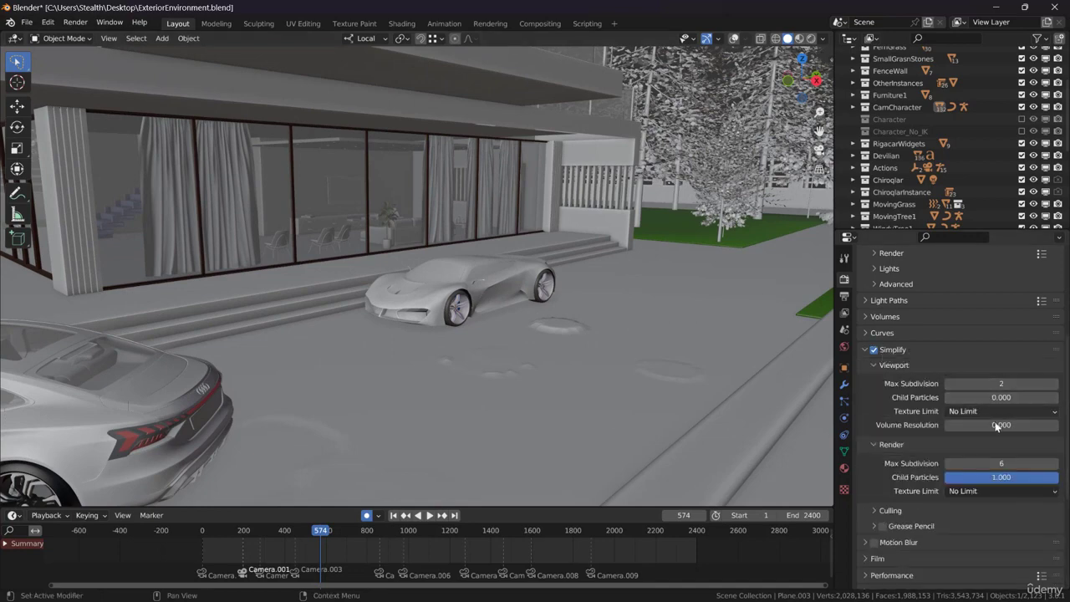
{"action": "left_click", "coordinate": [898, 349]}
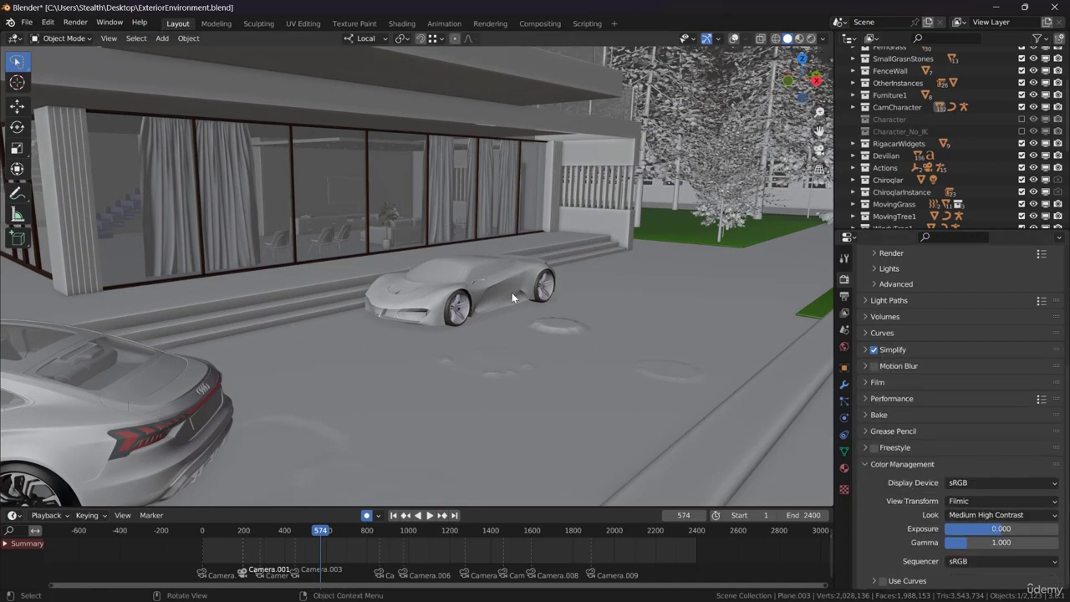
- Turn the viewport overlays back on and inspect the house, cars and garden trees with them displayed
{"action": "middle_click_drag", "start_coordinate": [512, 293], "coordinate": [544, 302]}
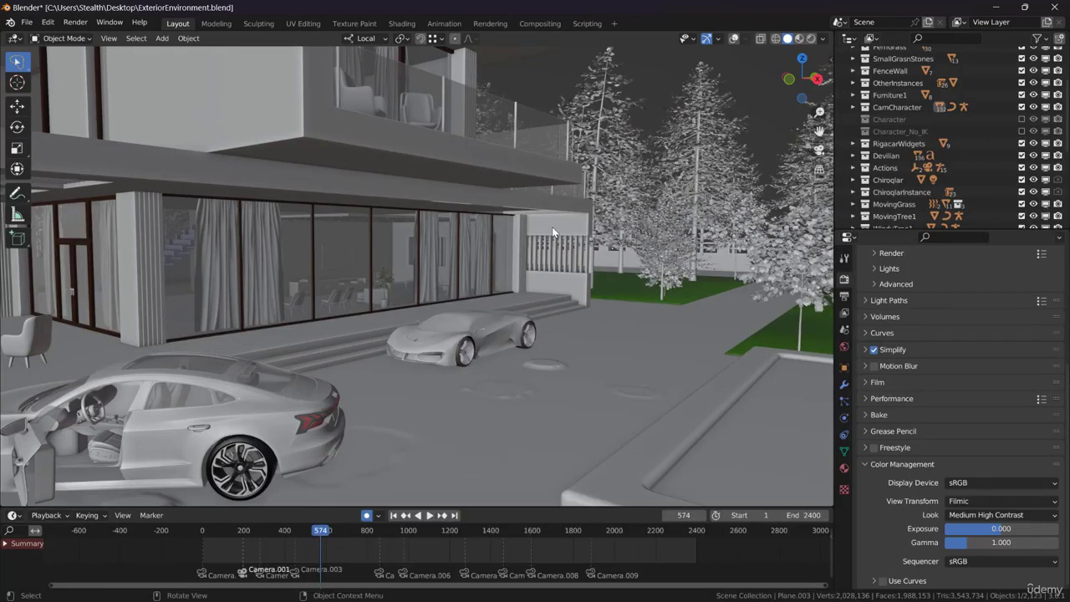
{"action": "mouse_move", "coordinate": [539, 287]}
{"action": "middle_mouse_down"}
{"action": "mouse_move", "coordinate": [530, 291]}
{"action": "mouse_move", "coordinate": [537, 272]}
{"action": "mouse_move", "coordinate": [560, 285]}
{"action": "middle_mouse_up"}
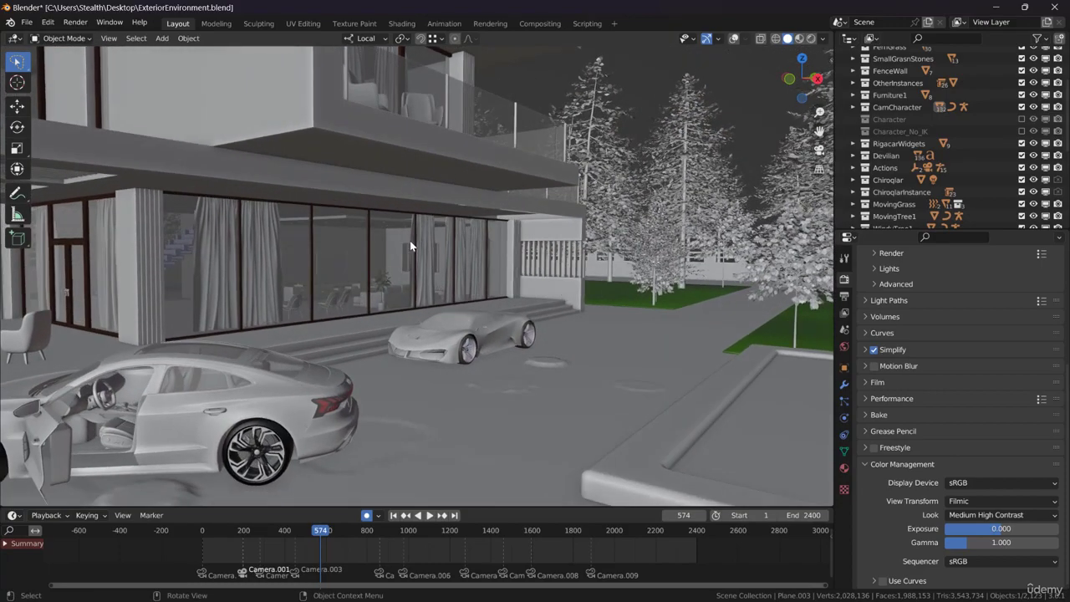
{"action": "middle_click_drag", "start_coordinate": [410, 246], "coordinate": [482, 311]}
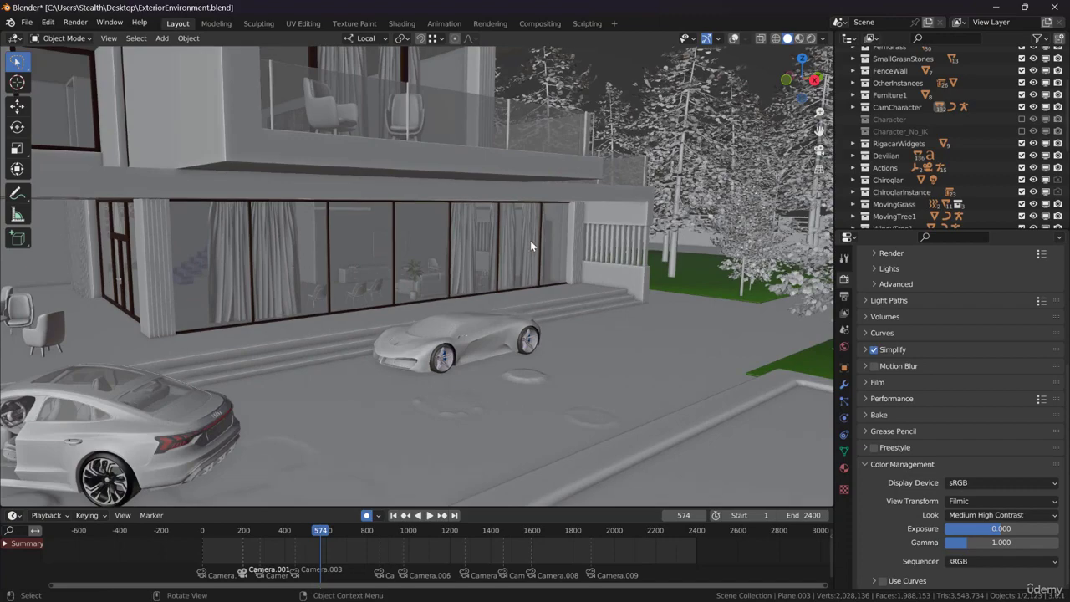
{"action": "middle_click_drag", "start_coordinate": [530, 240], "coordinate": [585, 238]}
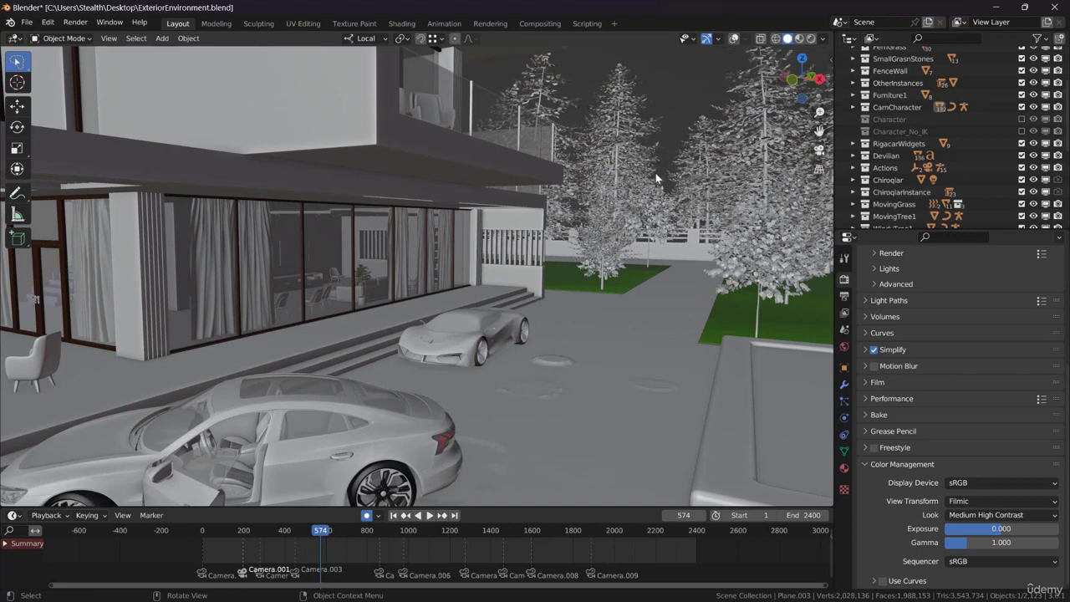
{"action": "middle_click_drag", "start_coordinate": [656, 173], "coordinate": [594, 195]}
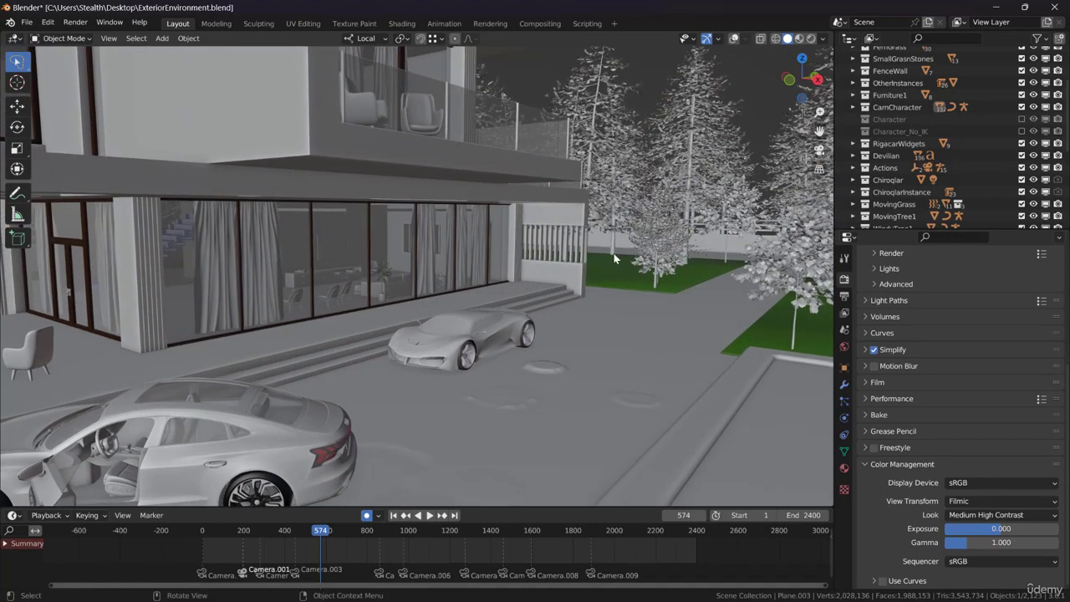
{"action": "middle_click_drag", "start_coordinate": [614, 257], "coordinate": [574, 297]}
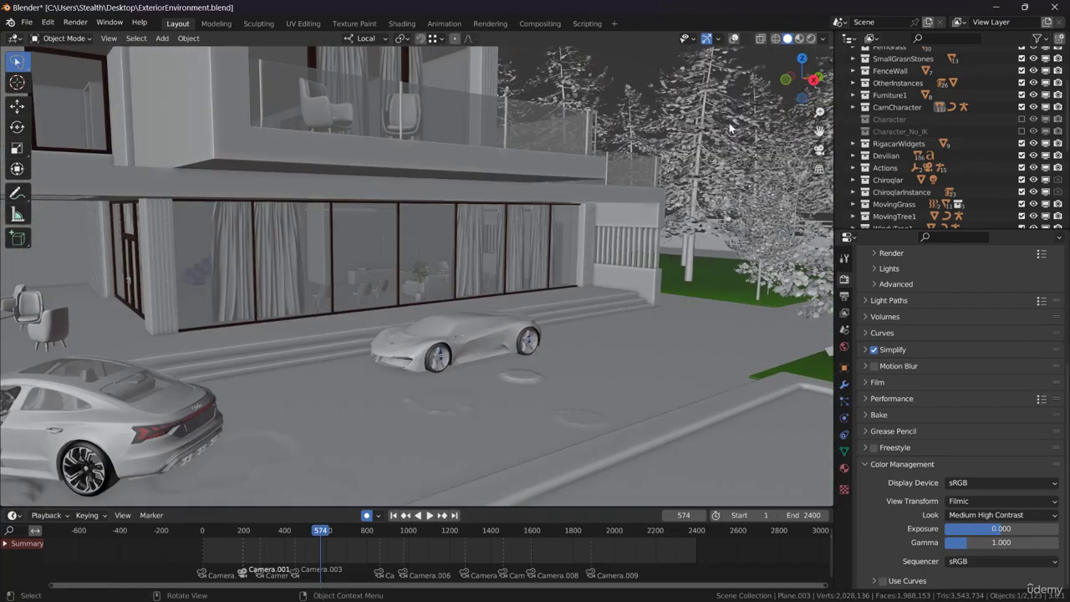
{"action": "left_click", "coordinate": [735, 41]}
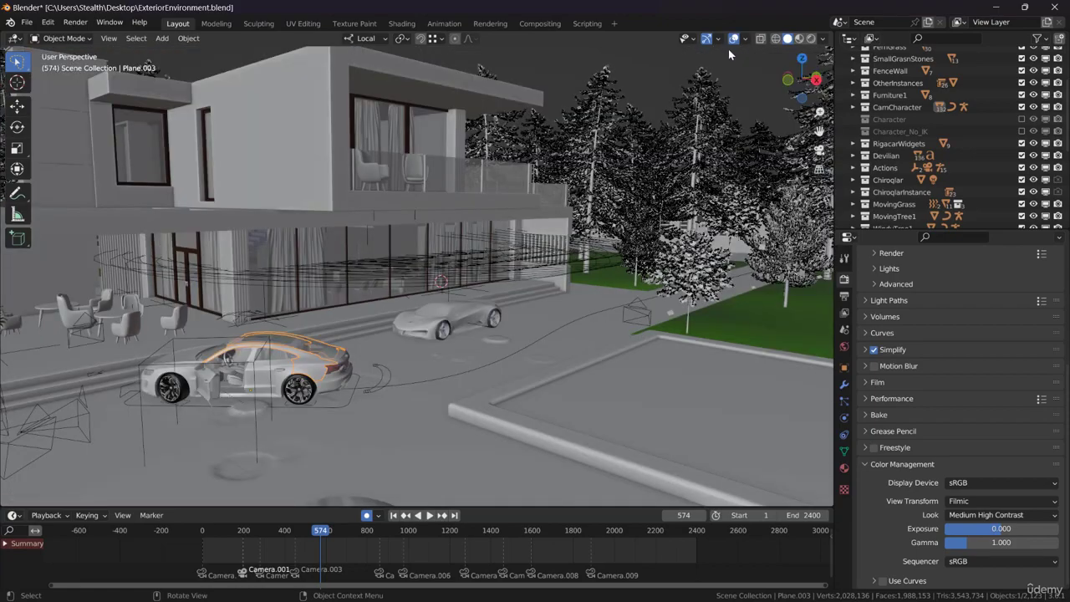
{"action": "middle_click_drag", "start_coordinate": [630, 248], "coordinate": [693, 255]}
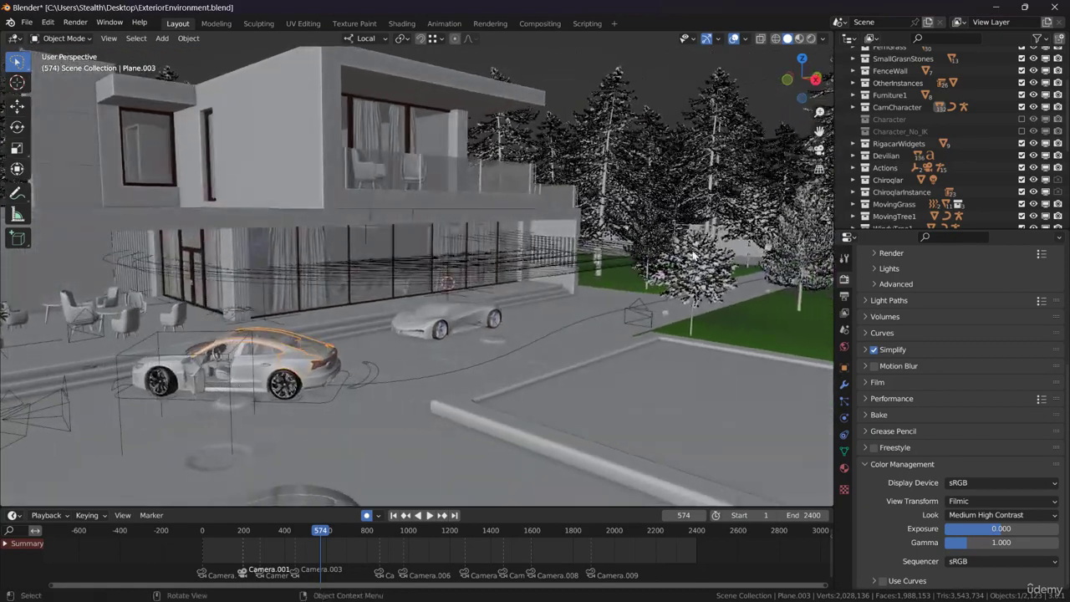
{"action": "scroll", "coordinate": [694, 255], "scroll_direction": "up", "scroll_amount": 2}
{"action": "middle_click_drag", "start_coordinate": [468, 250], "coordinate": [661, 251]}
{"action": "middle_click_drag", "start_coordinate": [594, 364], "coordinate": [550, 313]}
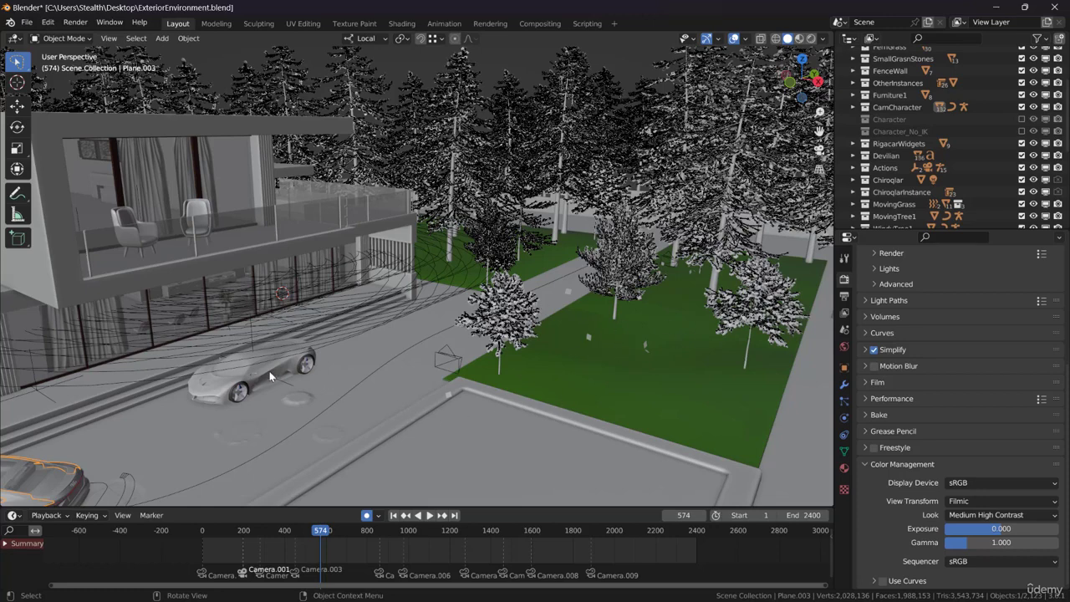
{"action": "scroll", "coordinate": [574, 393], "scroll_direction": "down", "scroll_amount": 2}
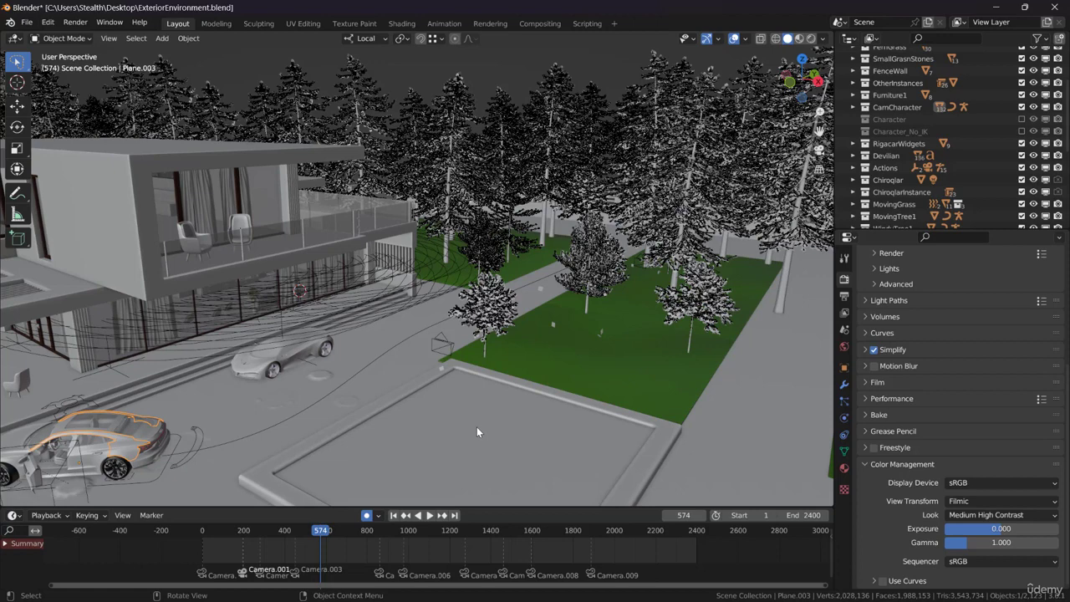
- Select one of the small trees on the lawn and turn off the Bones viewport overlay
{"action": "left_click", "coordinate": [476, 432]}
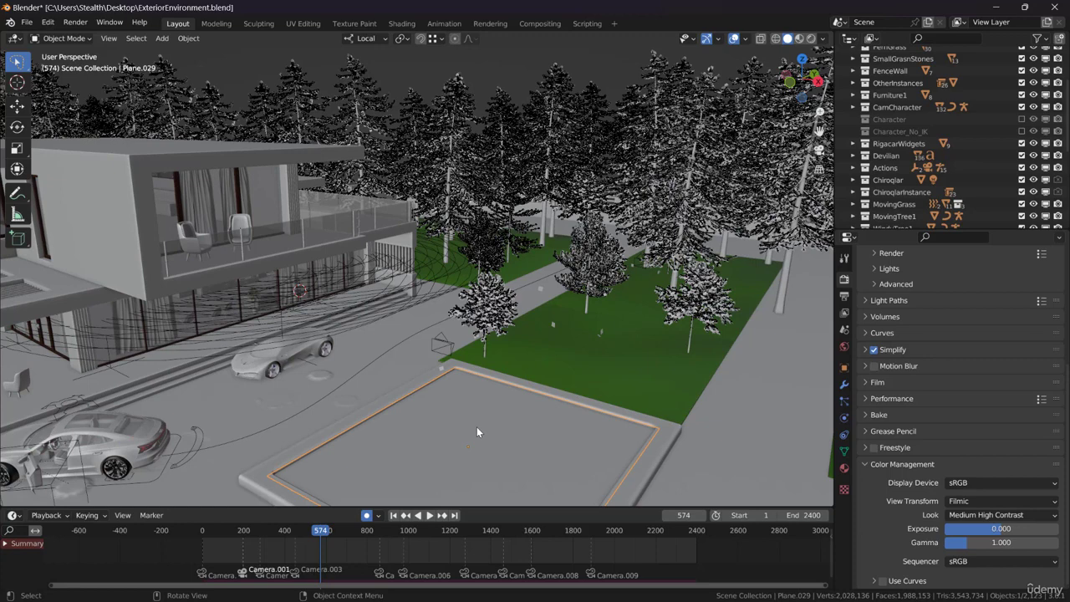
{"action": "left_click", "coordinate": [698, 308]}
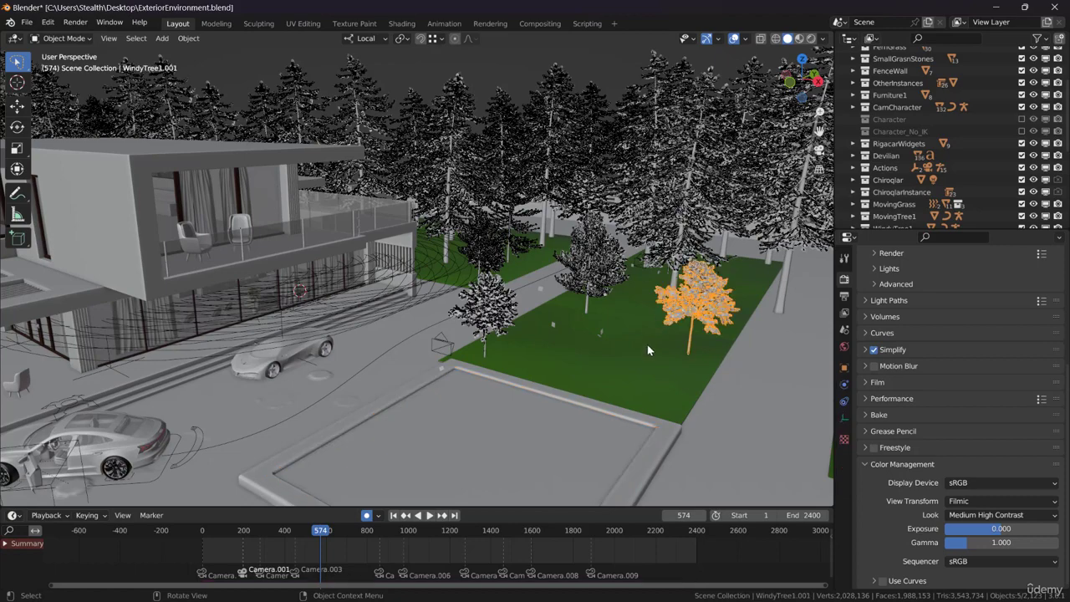
{"action": "mouse_move", "coordinate": [647, 345]}
{"action": "middle_mouse_down"}
{"action": "mouse_move", "coordinate": [642, 336]}
{"action": "mouse_move", "coordinate": [644, 347]}
{"action": "middle_mouse_up"}
{"action": "middle_click_drag", "start_coordinate": [590, 309], "coordinate": [655, 308]}
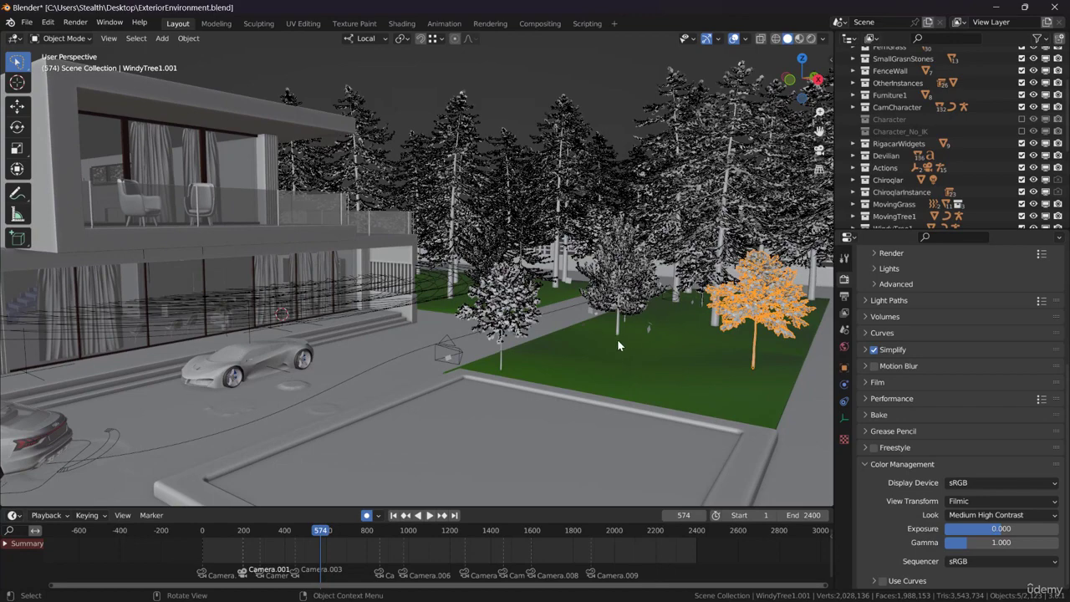
{"action": "middle_click_drag", "start_coordinate": [618, 338], "coordinate": [630, 263]}
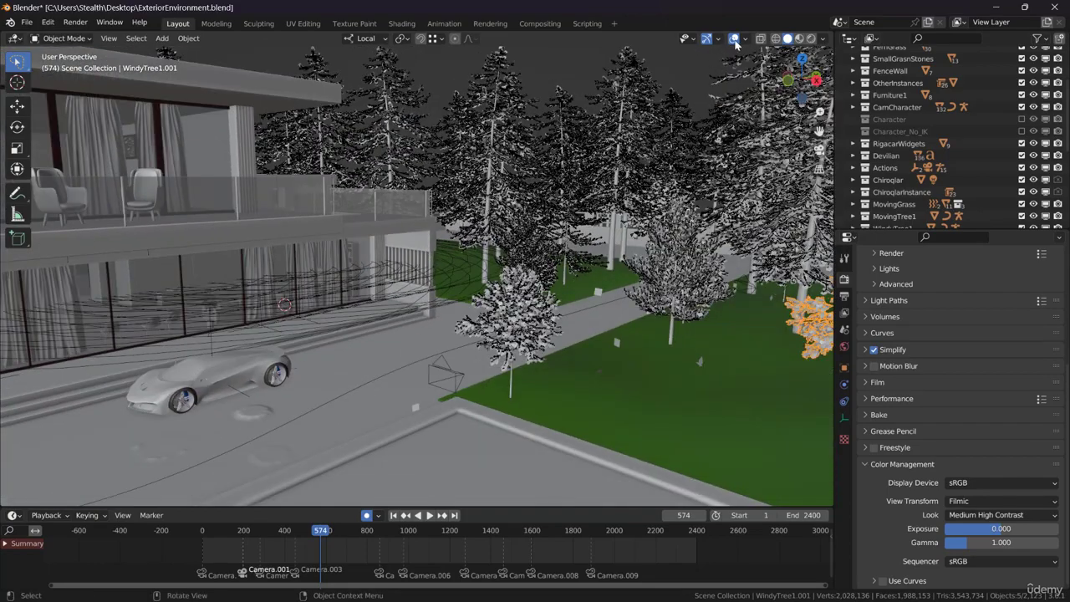
{"action": "middle_click_drag", "start_coordinate": [632, 357], "coordinate": [646, 349]}
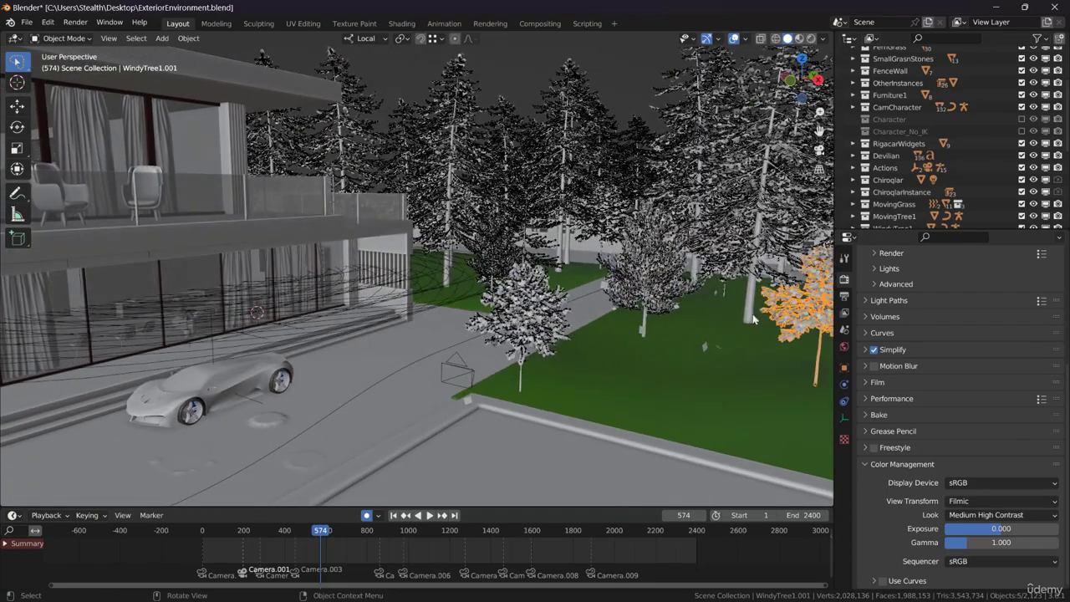
{"action": "left_click", "coordinate": [745, 39]}
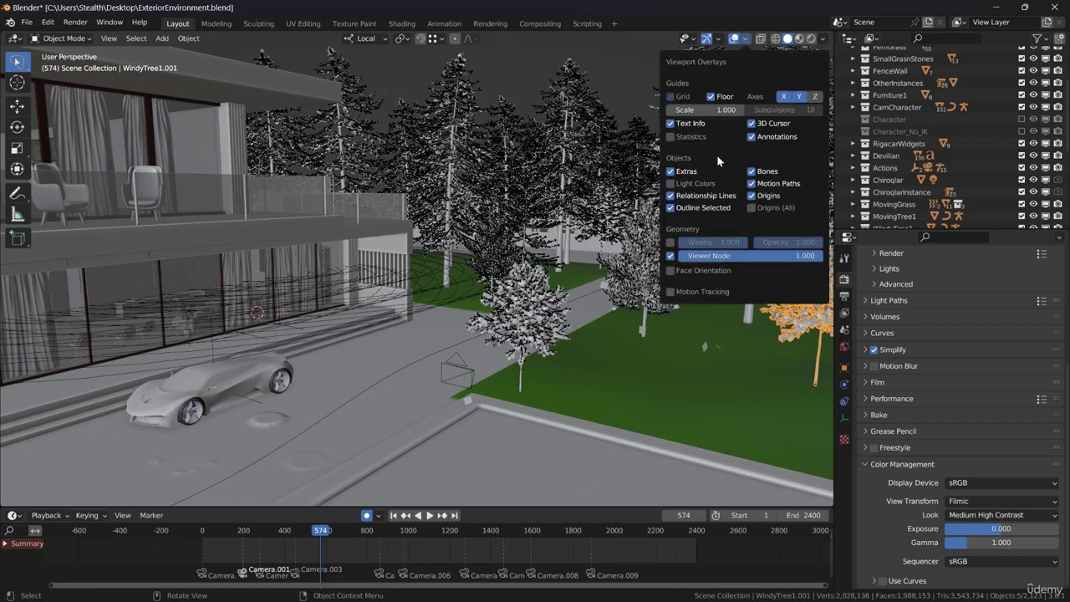
{"action": "left_click", "coordinate": [759, 172]}
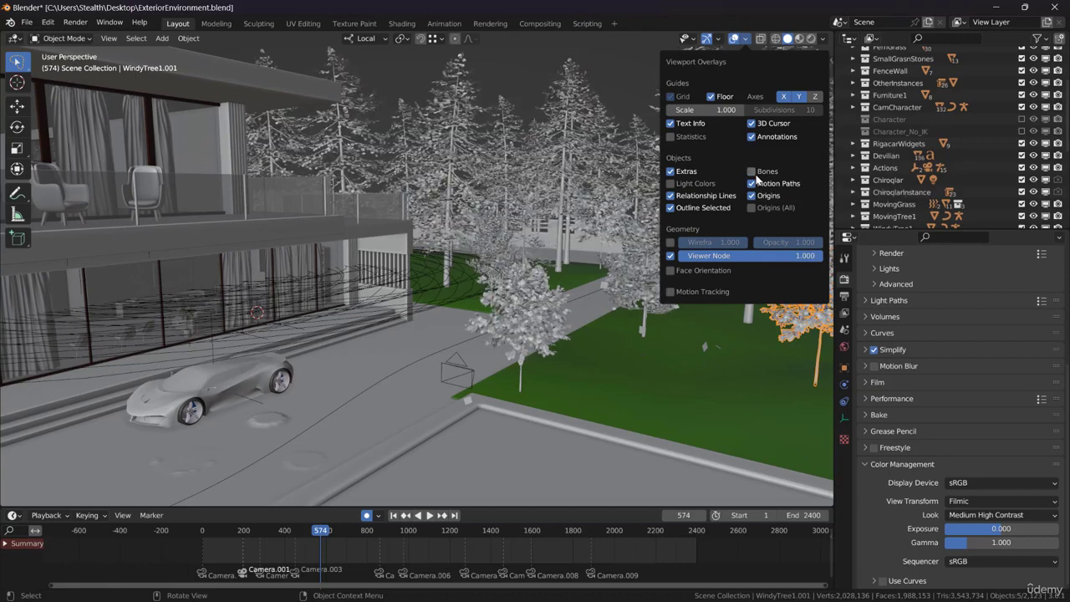
- Select several pines and small garden trees one after another to check how the viewport responds without bones
{"action": "middle_click_drag", "start_coordinate": [653, 210], "coordinate": [573, 154]}
{"action": "left_click", "coordinate": [569, 151]}
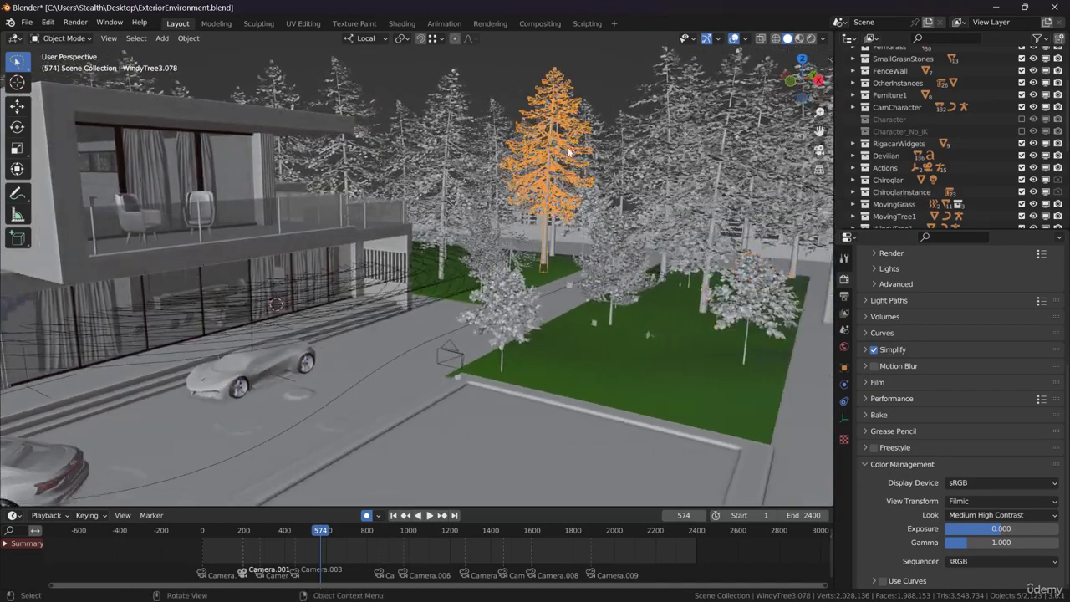
{"action": "left_click", "coordinate": [666, 170]}
{"action": "left_click", "coordinate": [617, 272]}
{"action": "left_click", "coordinate": [561, 115]}
{"action": "left_click", "coordinate": [428, 153]}
{"action": "left_click", "coordinate": [590, 252]}
{"action": "left_click", "coordinate": [516, 313]}
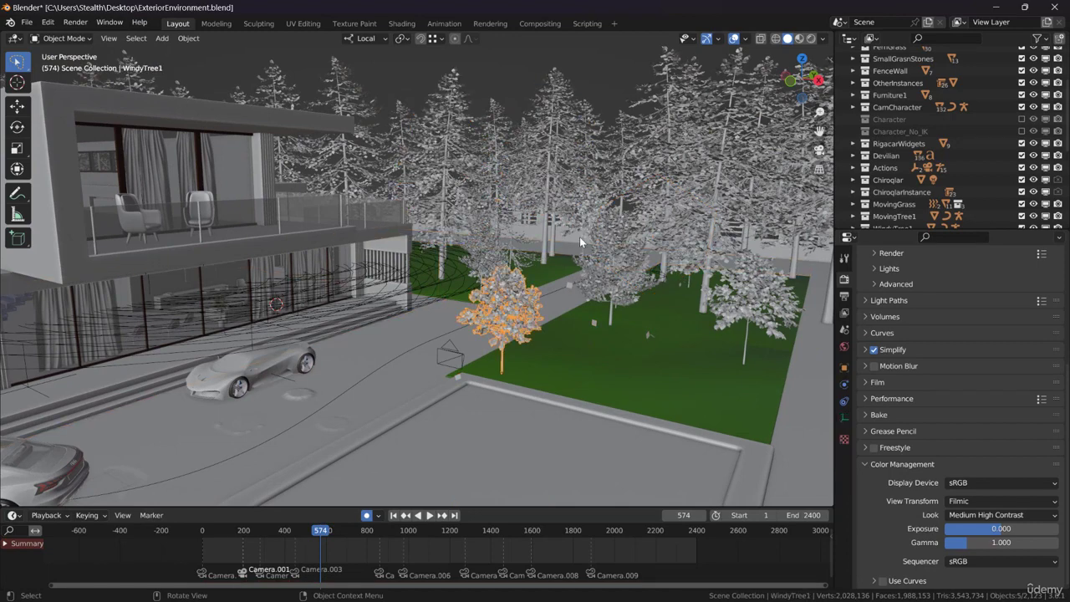
- Turn off the Extras and Relationship Lines overlays, and switch Outline Selected off and back on
{"action": "left_click", "coordinate": [745, 38]}
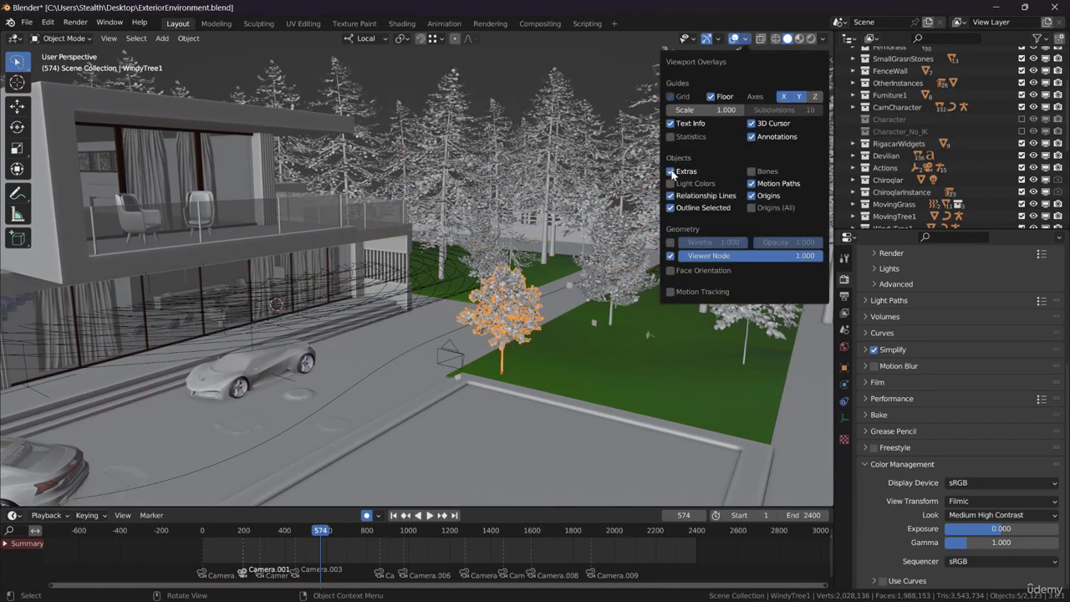
{"action": "left_click", "coordinate": [671, 172]}
{"action": "left_click", "coordinate": [671, 207]}
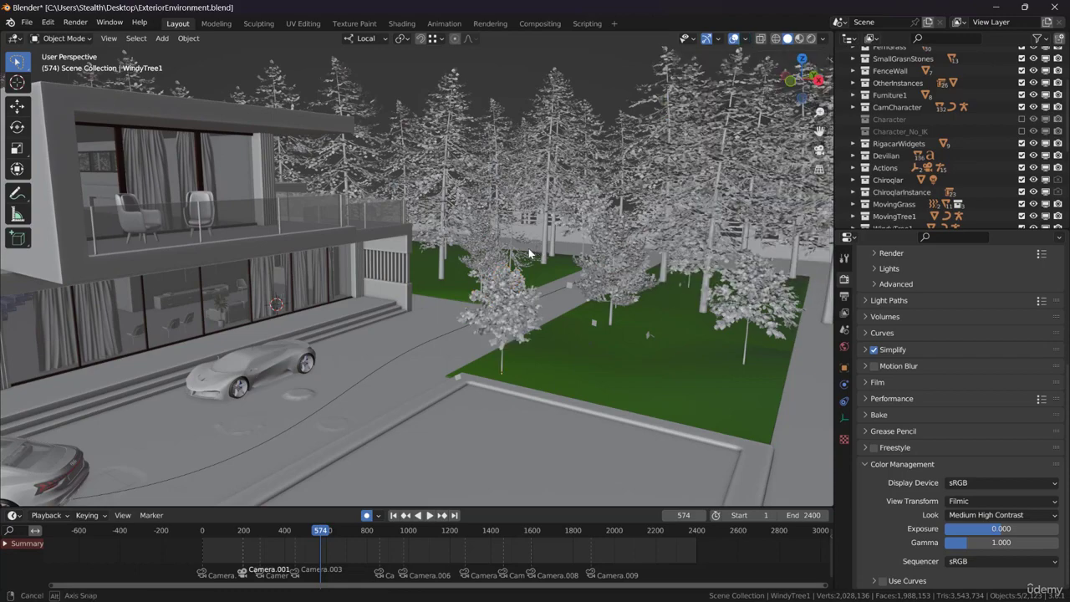
{"action": "middle_click_drag", "start_coordinate": [528, 253], "coordinate": [501, 256]}
{"action": "left_click", "coordinate": [746, 39]}
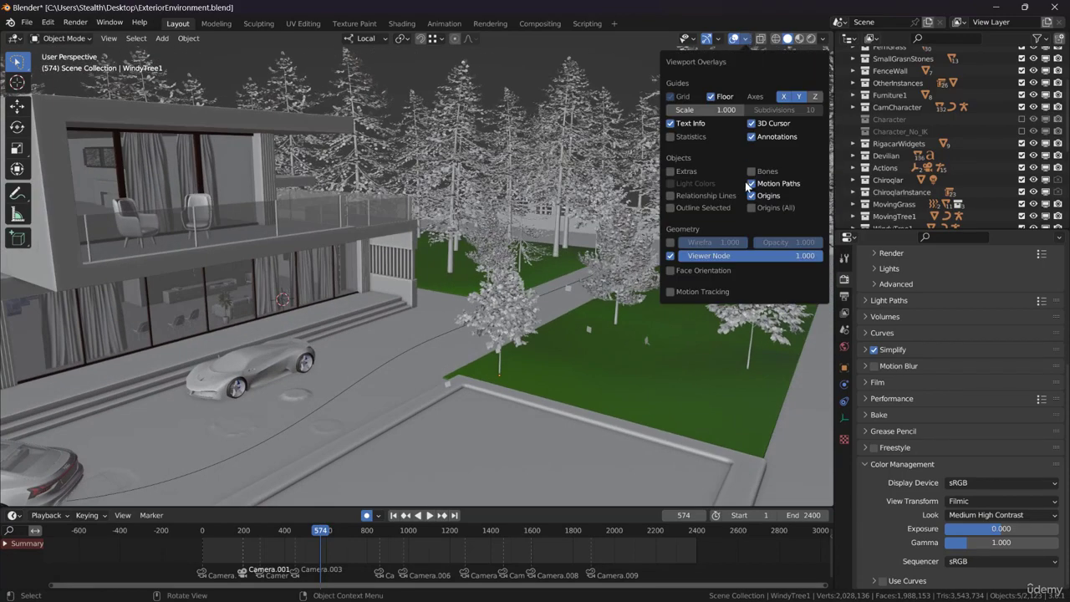
{"action": "left_click", "coordinate": [671, 207]}
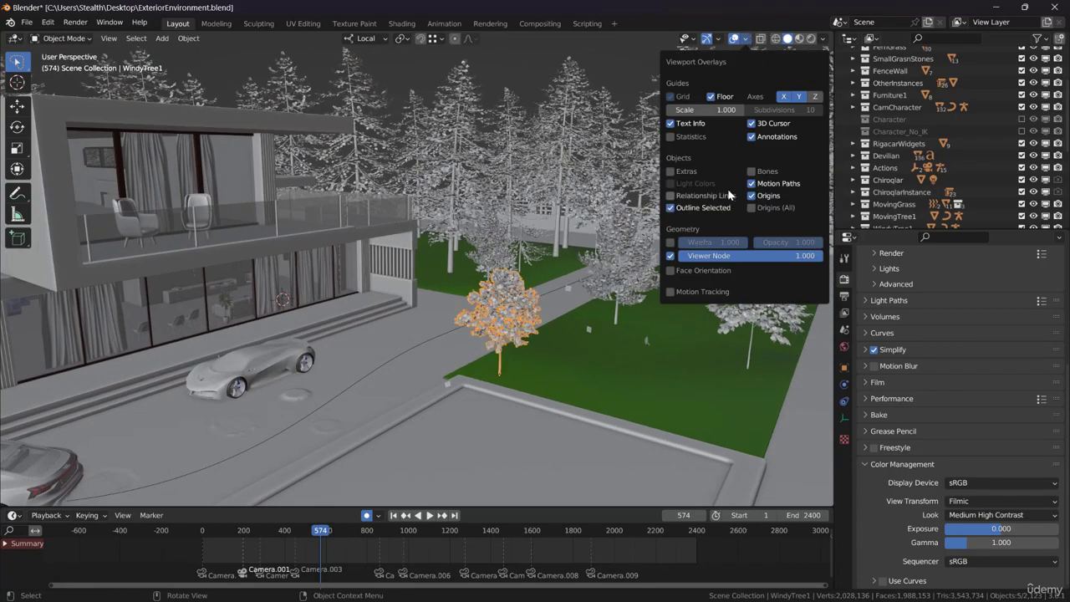
- Select a lawn tree, the pool surface, the balcony railing and the house body to check their selection outlines
{"action": "middle_click_drag", "start_coordinate": [533, 342], "coordinate": [664, 319]}
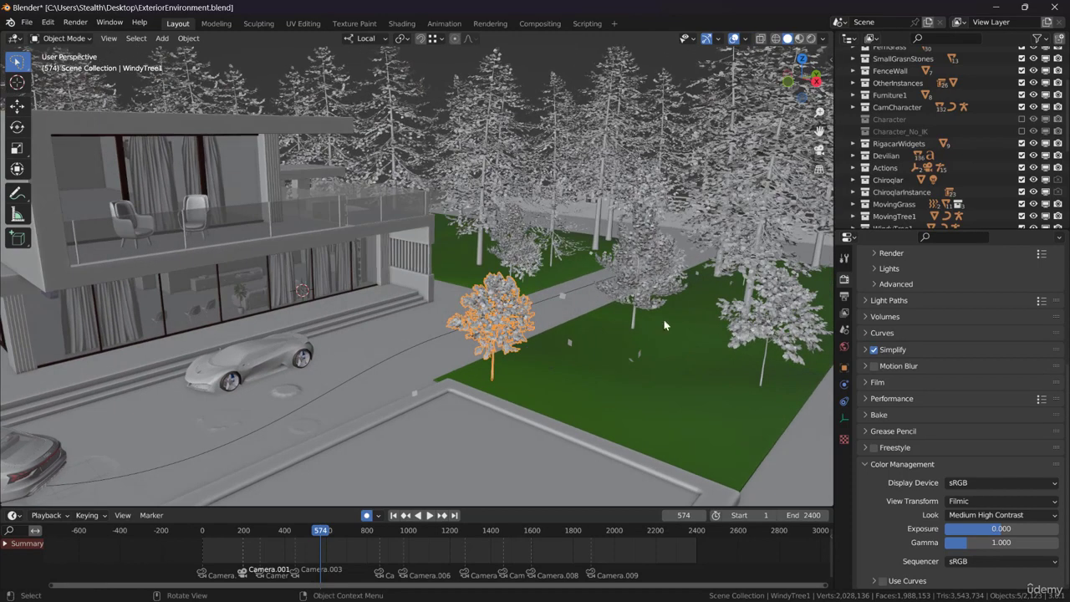
{"action": "left_click", "coordinate": [768, 324]}
{"action": "left_click", "coordinate": [687, 378]}
{"action": "left_click", "coordinate": [377, 373]}
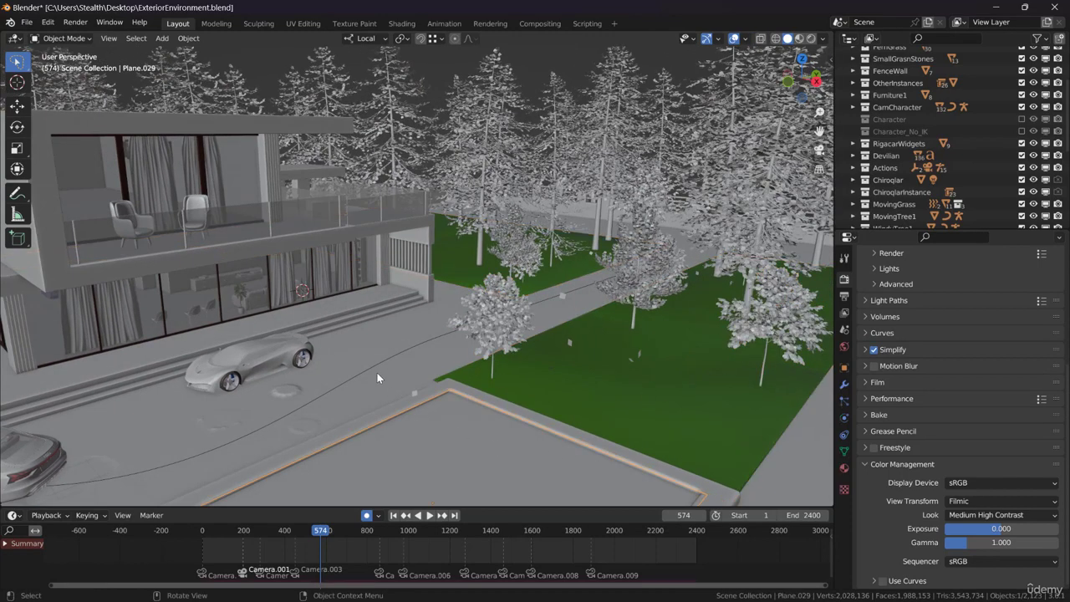
{"action": "left_click", "coordinate": [399, 226]}
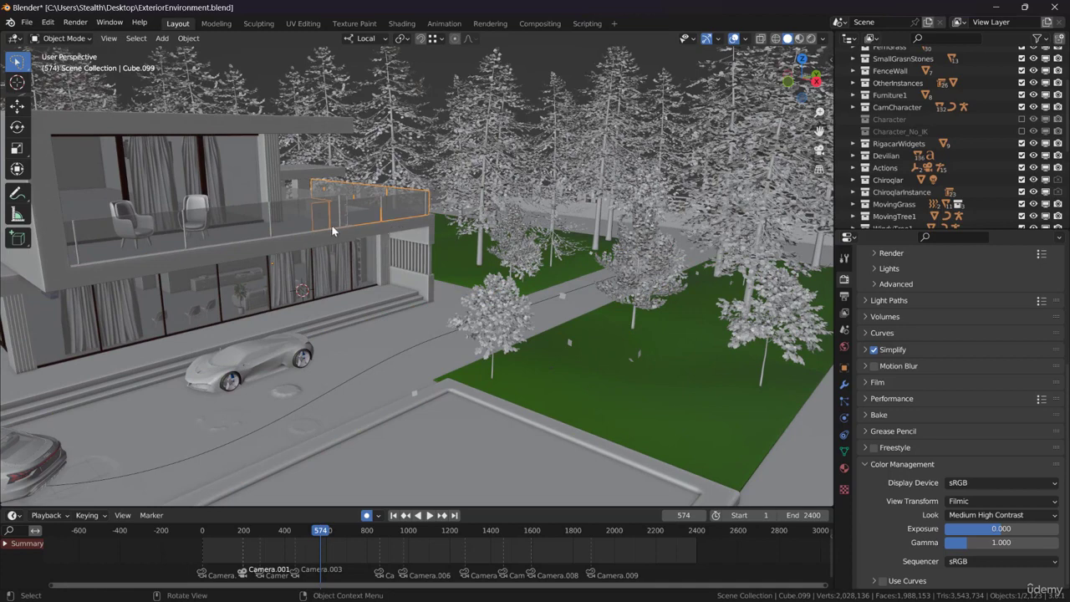
{"action": "left_click", "coordinate": [231, 241]}
{"action": "left_click", "coordinate": [280, 249]}
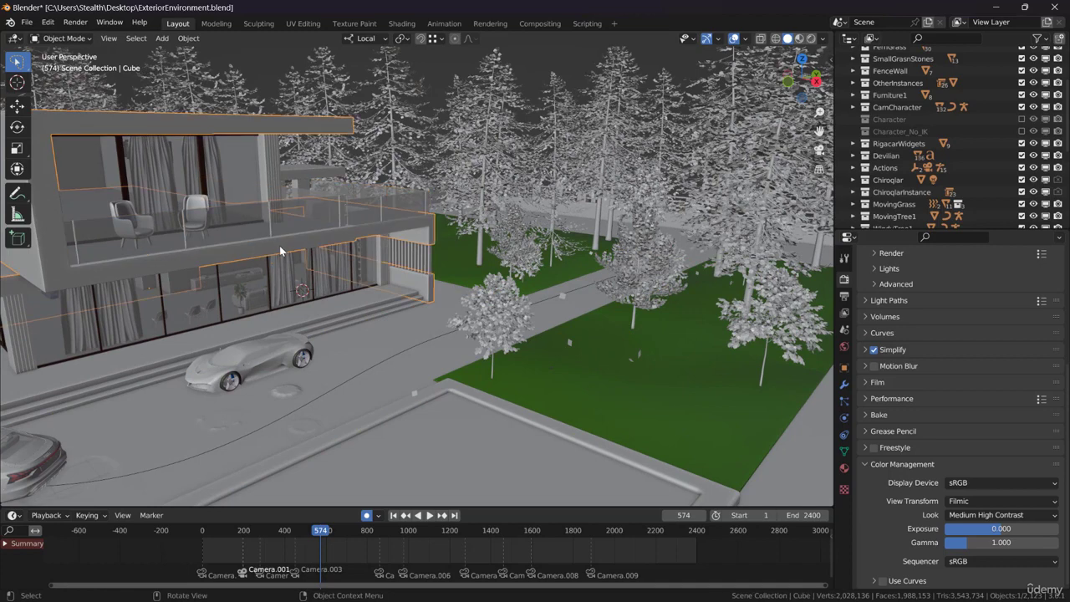
- Switch all viewport overlays off and on repeatedly to compare the scene, leaving them on
{"action": "left_click", "coordinate": [733, 39]}
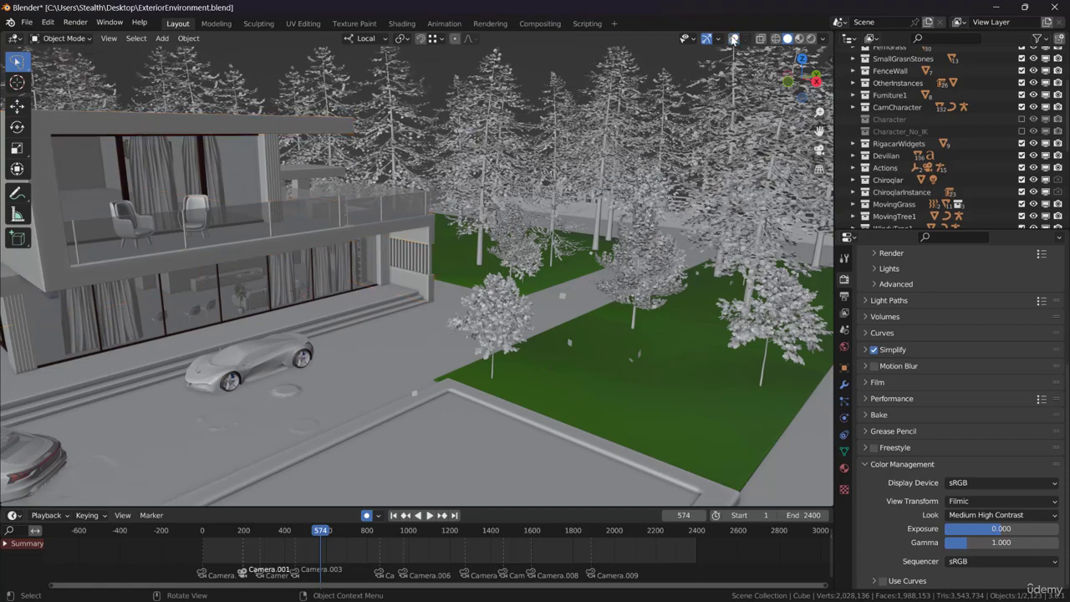
{"action": "left_click", "coordinate": [733, 39]}
{"action": "left_click", "coordinate": [734, 39]}
{"action": "left_click", "coordinate": [733, 39]}
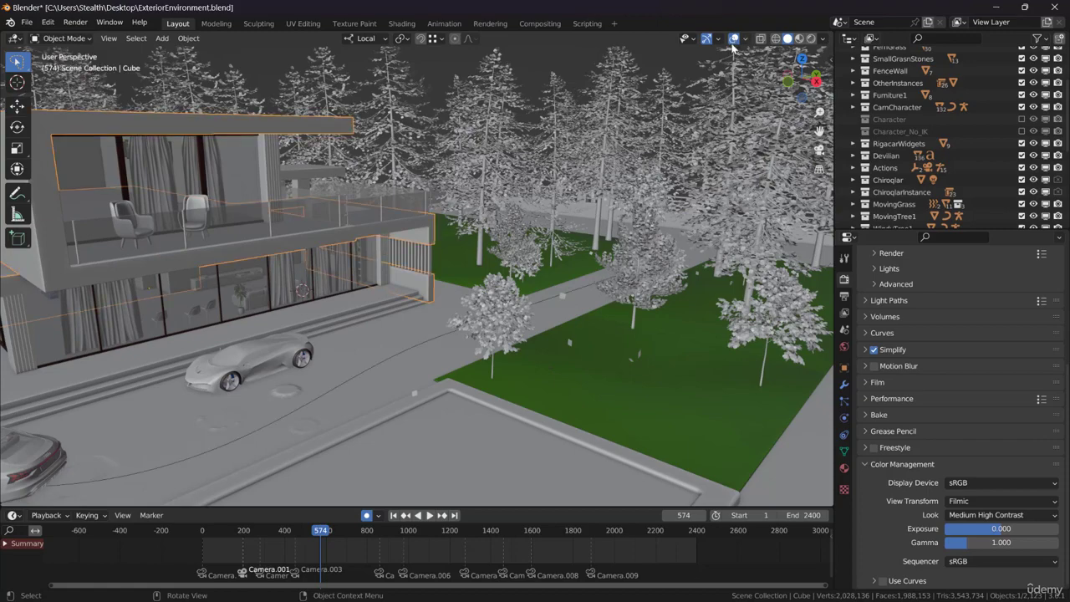
- Try MatCap lighting and Random colour in the solid viewport shading, and return to Studio lighting and Material colour
{"action": "middle_click_drag", "start_coordinate": [708, 60], "coordinate": [567, 246]}
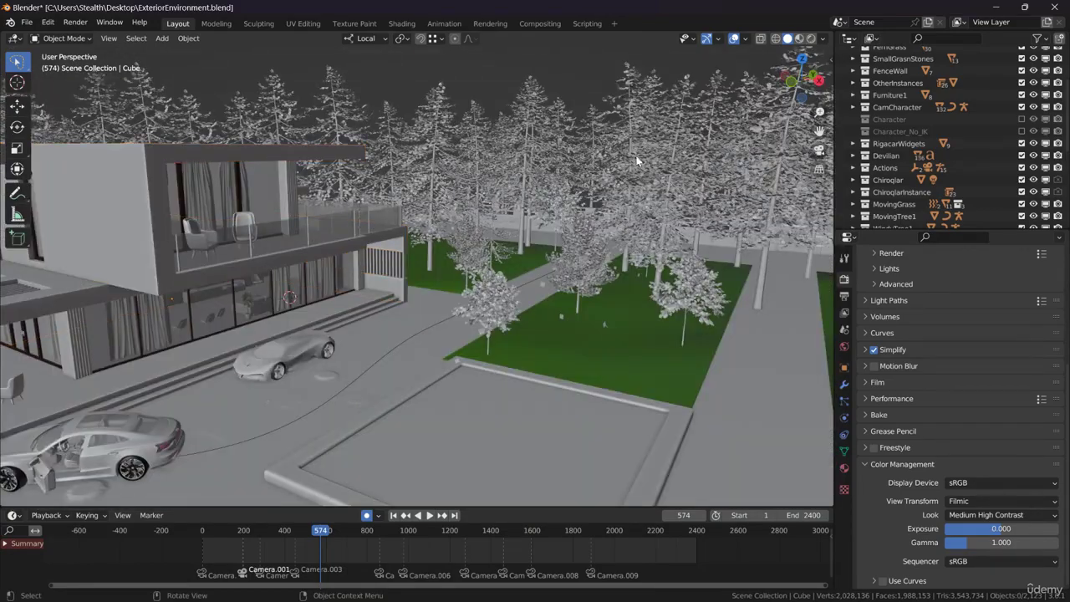
{"action": "left_click", "coordinate": [824, 38]}
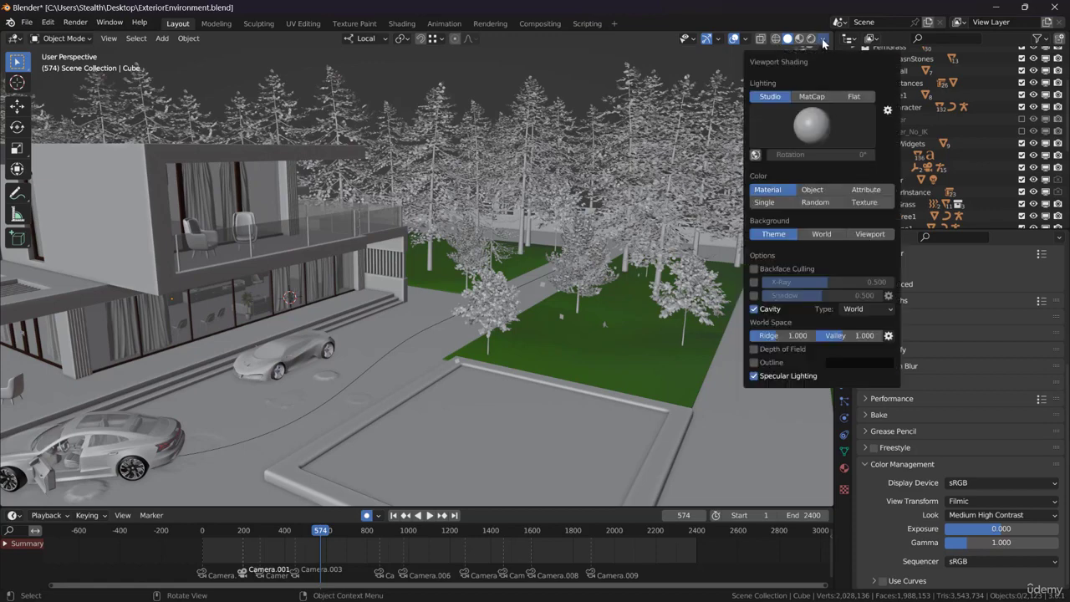
{"action": "left_click", "coordinate": [813, 129]}
{"action": "left_click", "coordinate": [811, 97]}
{"action": "left_click", "coordinate": [809, 127]}
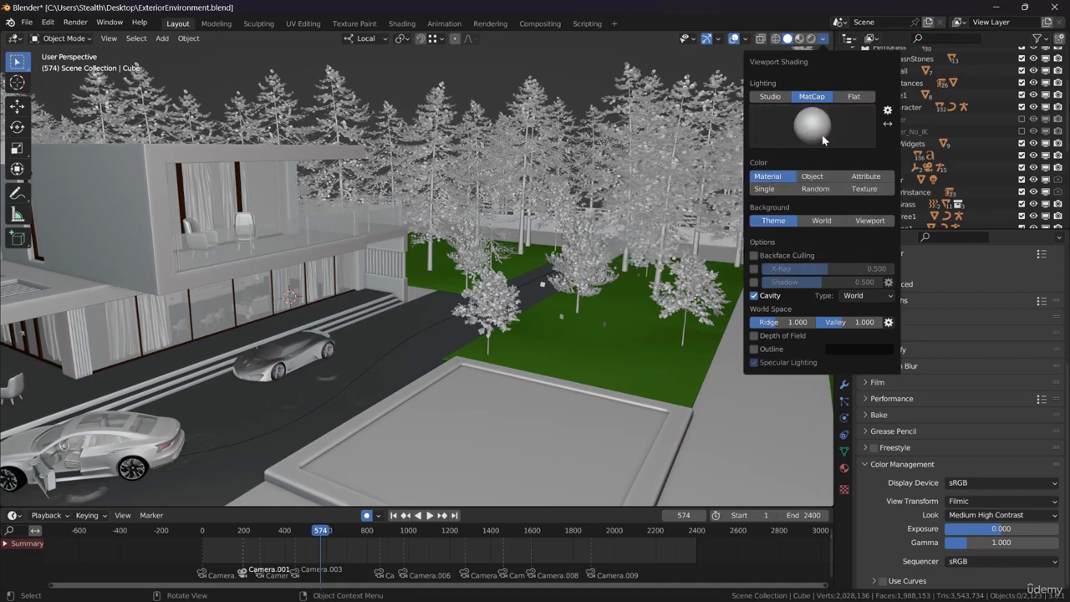
{"action": "left_click", "coordinate": [771, 97]}
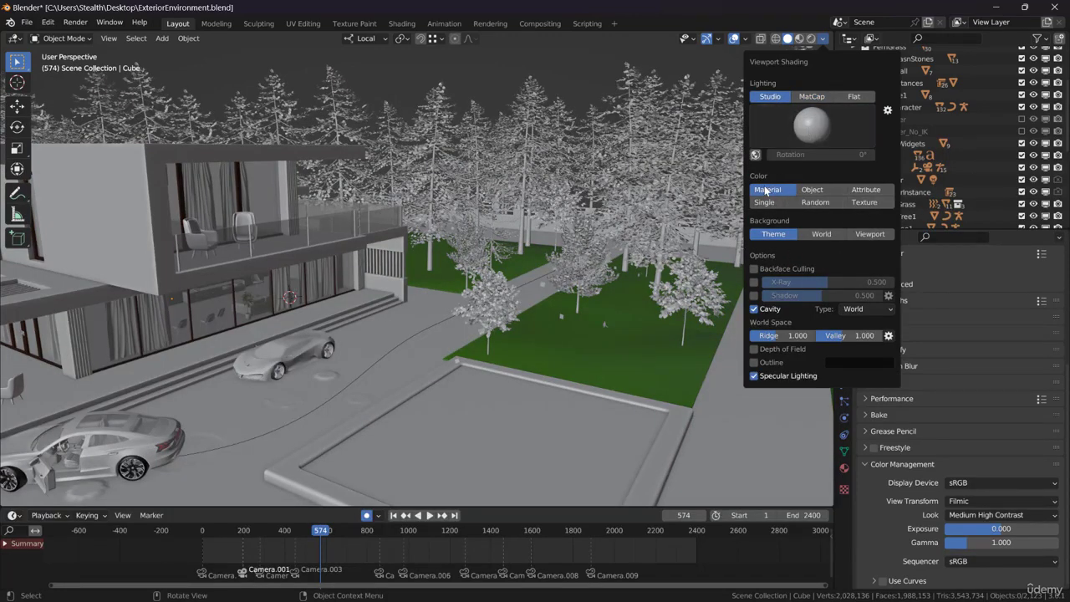
{"action": "left_click", "coordinate": [816, 203]}
{"action": "left_click", "coordinate": [777, 191]}
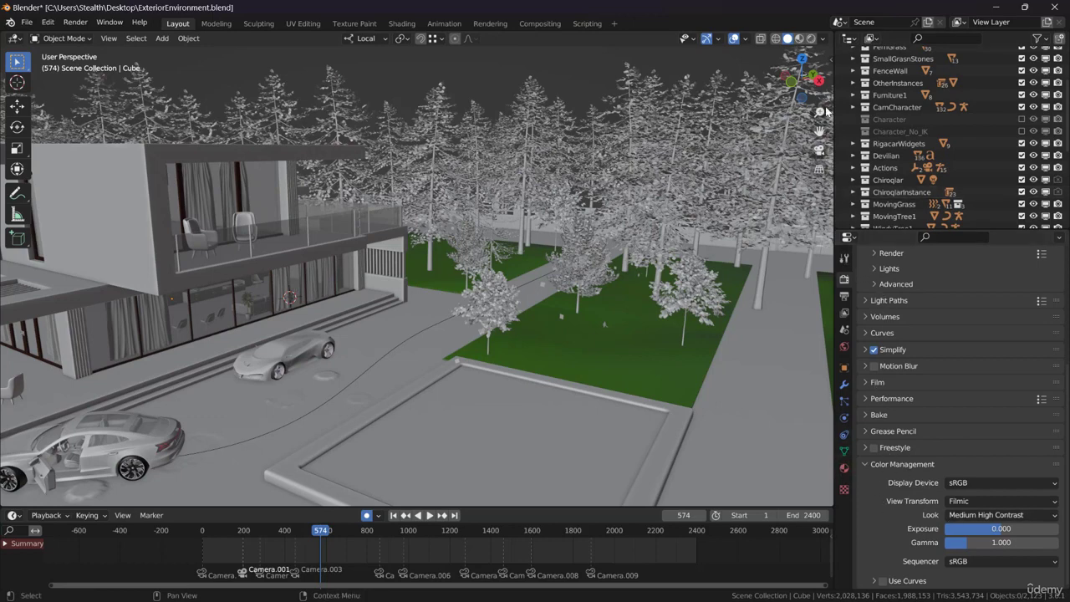
- Turn off Cavity in the viewport shading after comparing it on and off, and switch Specular Lighting off and back on
{"action": "left_click", "coordinate": [824, 39]}
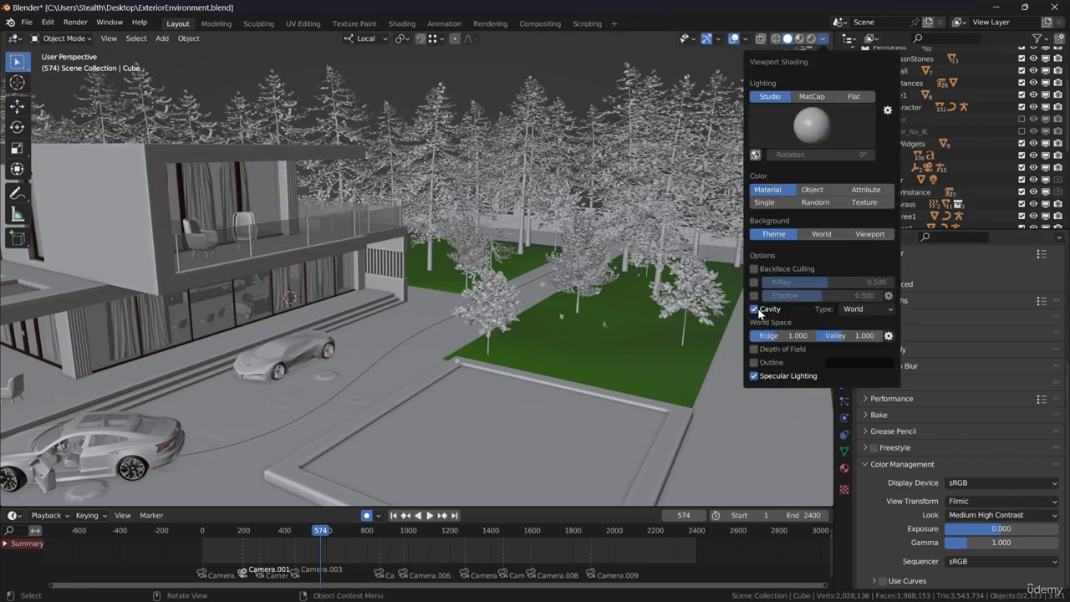
{"action": "left_click", "coordinate": [759, 312]}
{"action": "mouse_move", "coordinate": [596, 336]}
{"action": "middle_mouse_down"}
{"action": "mouse_move", "coordinate": [546, 336]}
{"action": "mouse_move", "coordinate": [580, 323]}
{"action": "mouse_move", "coordinate": [552, 303]}
{"action": "middle_mouse_up"}
{"action": "scroll", "coordinate": [580, 323], "scroll_direction": "up", "scroll_amount": 3}
{"action": "left_click", "coordinate": [823, 39]}
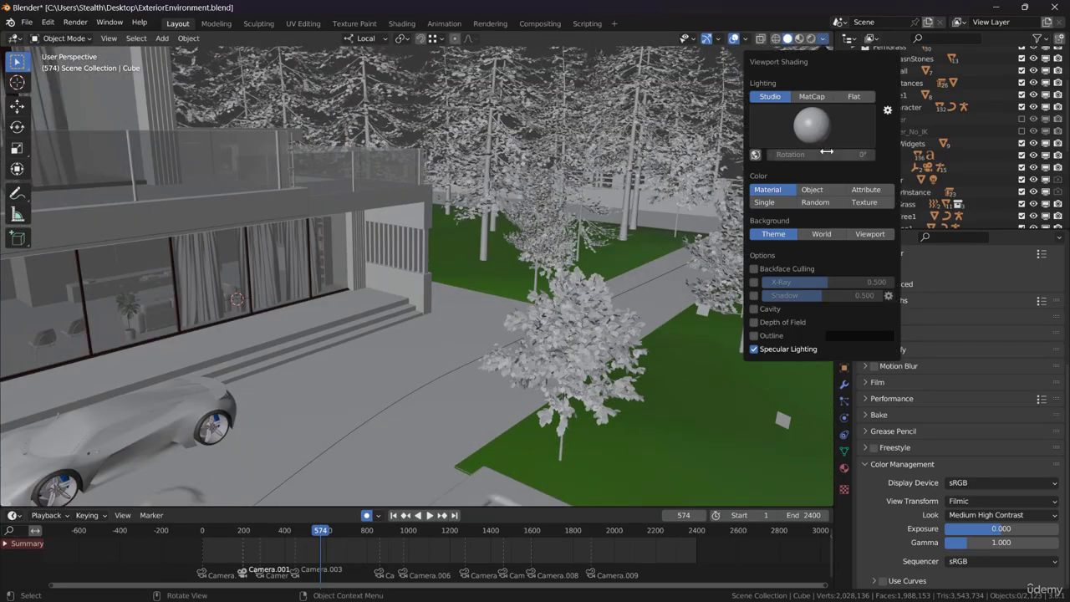
{"action": "left_click", "coordinate": [767, 310]}
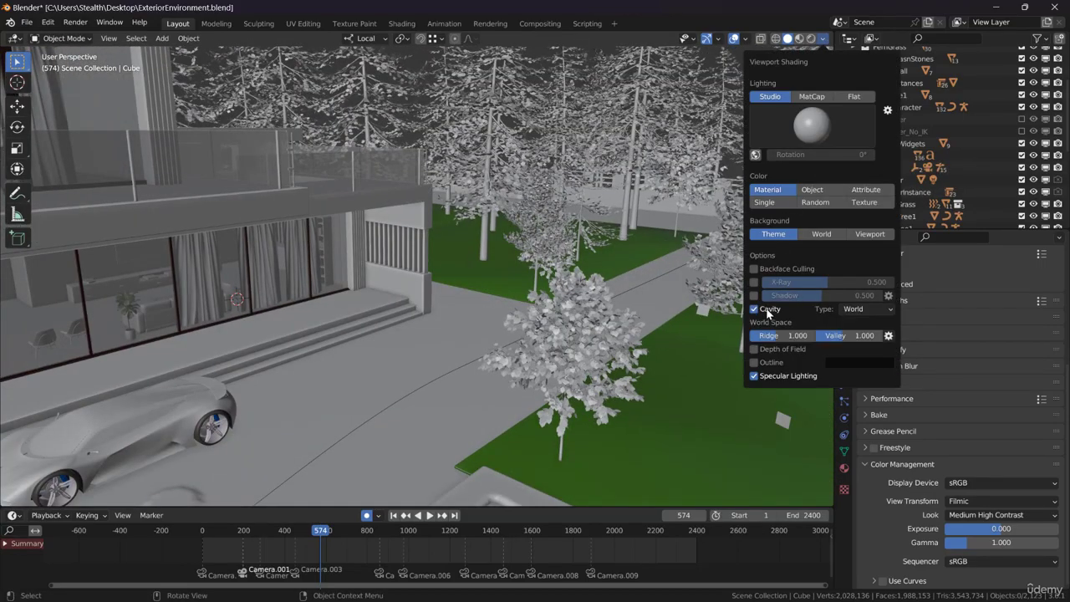
{"action": "left_click", "coordinate": [755, 309]}
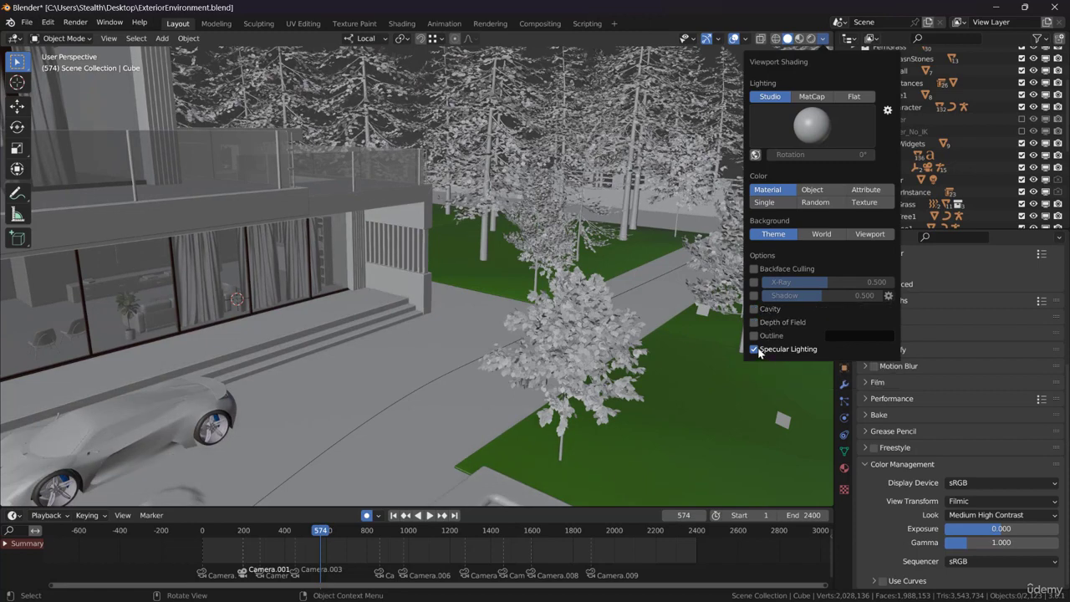
{"action": "left_click", "coordinate": [755, 349]}
{"action": "left_click", "coordinate": [755, 349]}
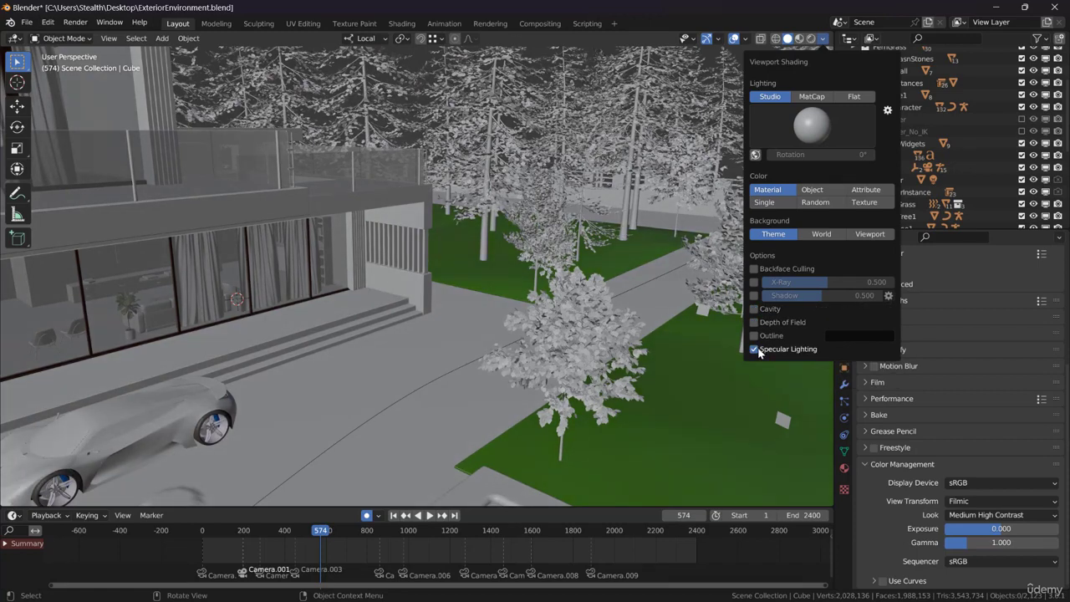
- Enable viewport Shadow at 0.500, inspect the house, car and trees from several angles, and disable Shadow again
{"action": "left_click", "coordinate": [756, 297]}
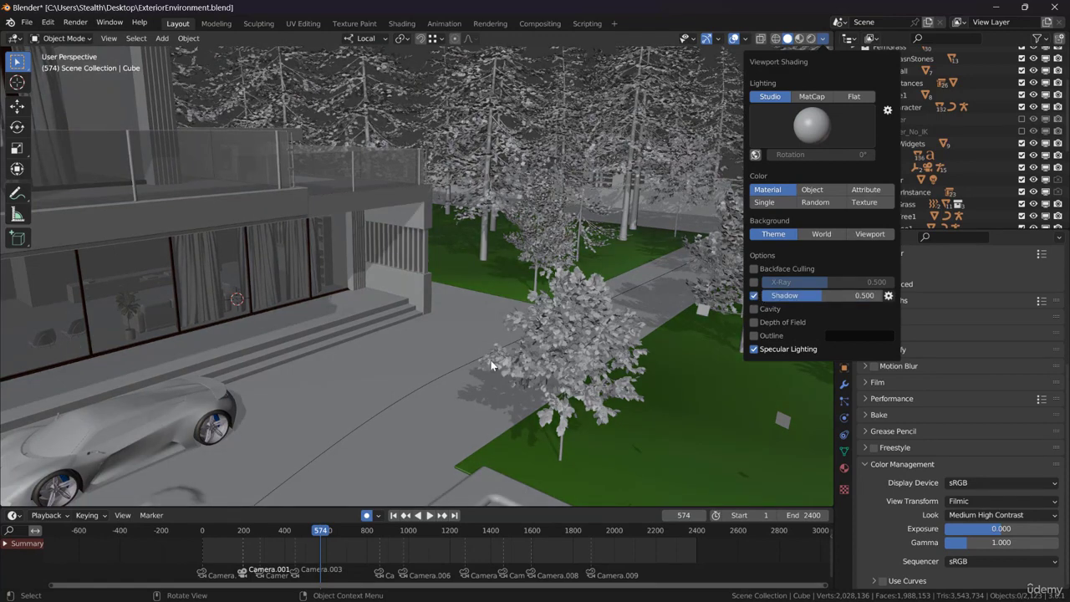
{"action": "middle_click_drag", "start_coordinate": [492, 365], "coordinate": [483, 363]}
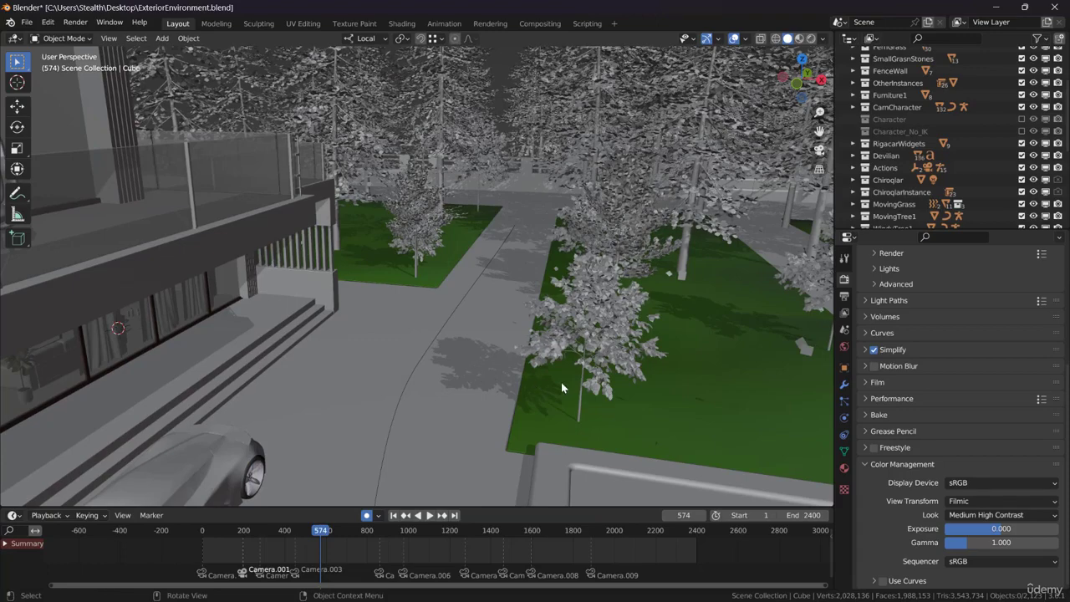
{"action": "middle_click_drag", "start_coordinate": [561, 382], "coordinate": [523, 372]}
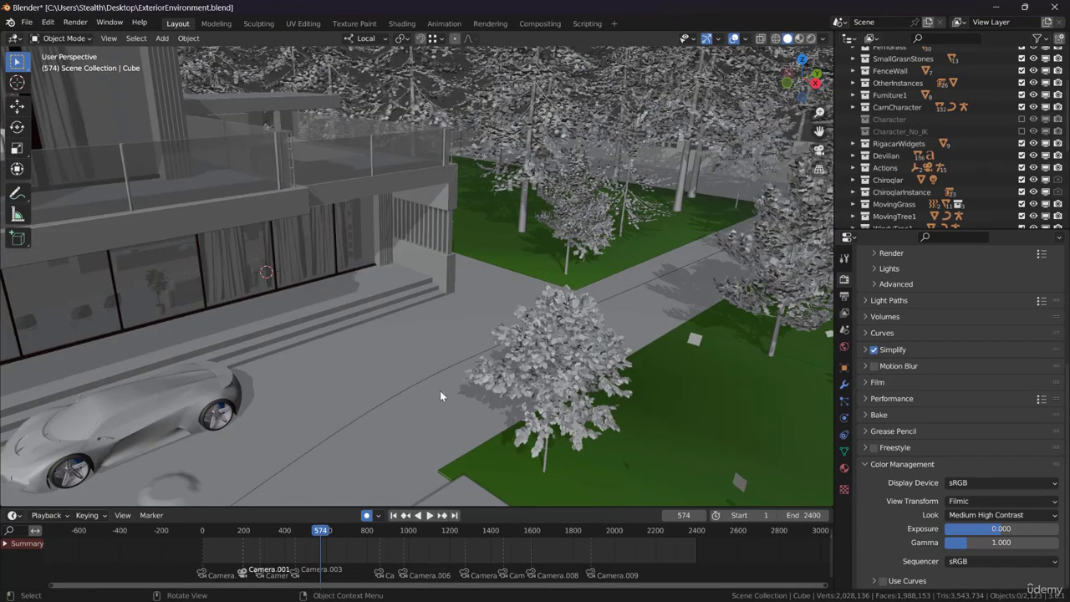
{"action": "middle_click_drag", "start_coordinate": [500, 397], "coordinate": [415, 338]}
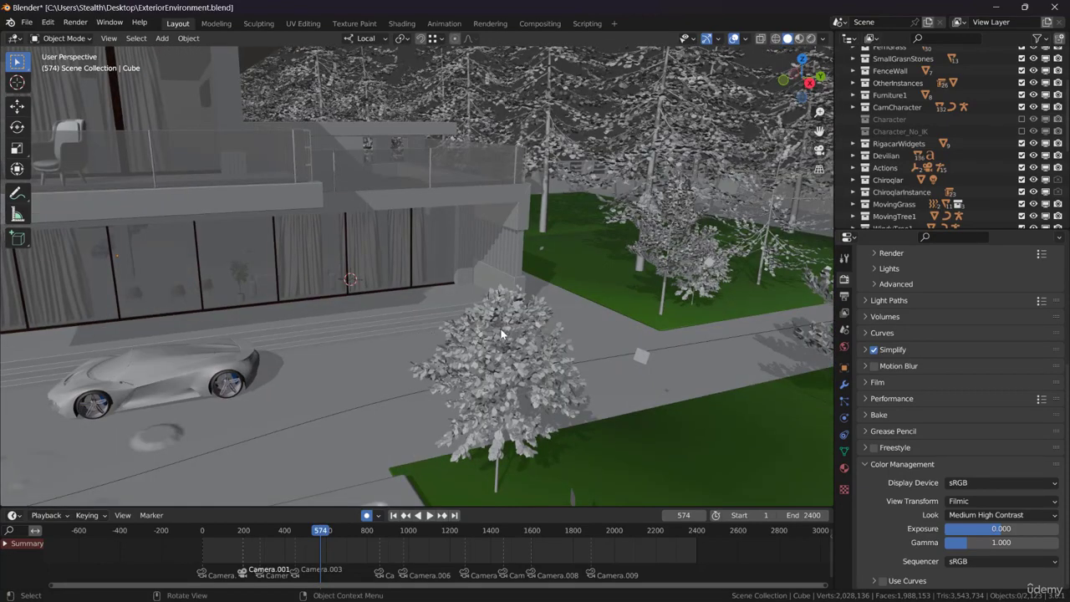
{"action": "mouse_move", "coordinate": [501, 333]}
{"action": "middle_mouse_down"}
{"action": "mouse_move", "coordinate": [569, 316]}
{"action": "mouse_move", "coordinate": [586, 337]}
{"action": "middle_mouse_up"}
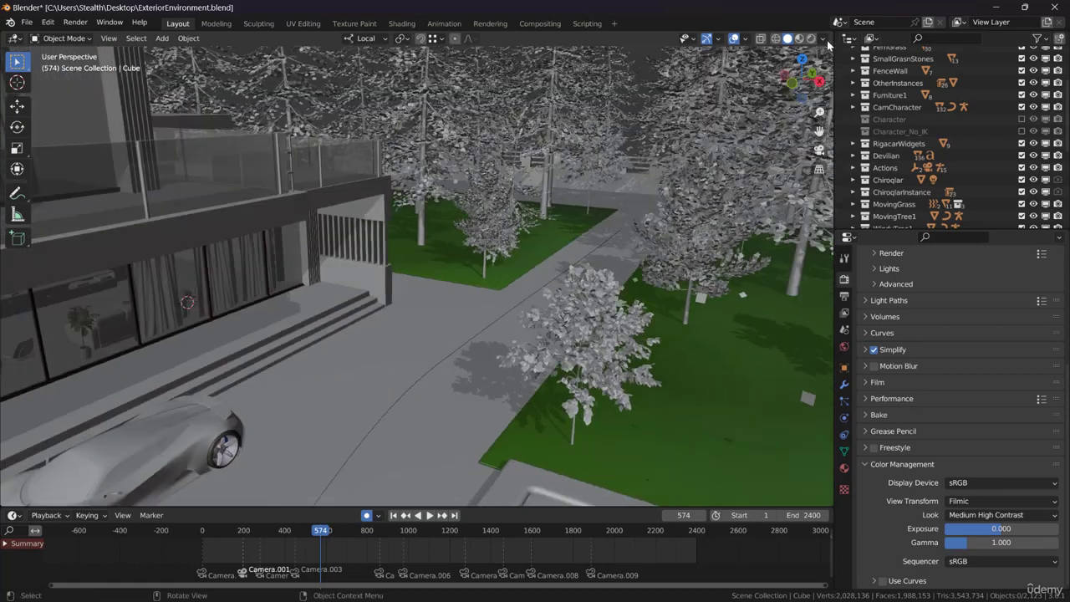
{"action": "left_click", "coordinate": [824, 39]}
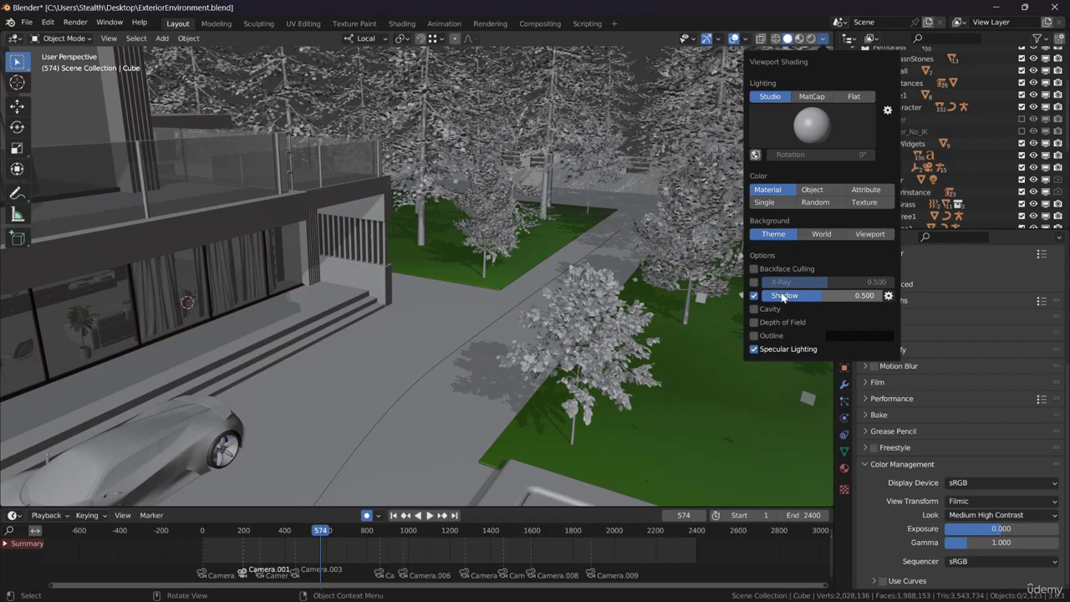
{"action": "left_click", "coordinate": [755, 297]}
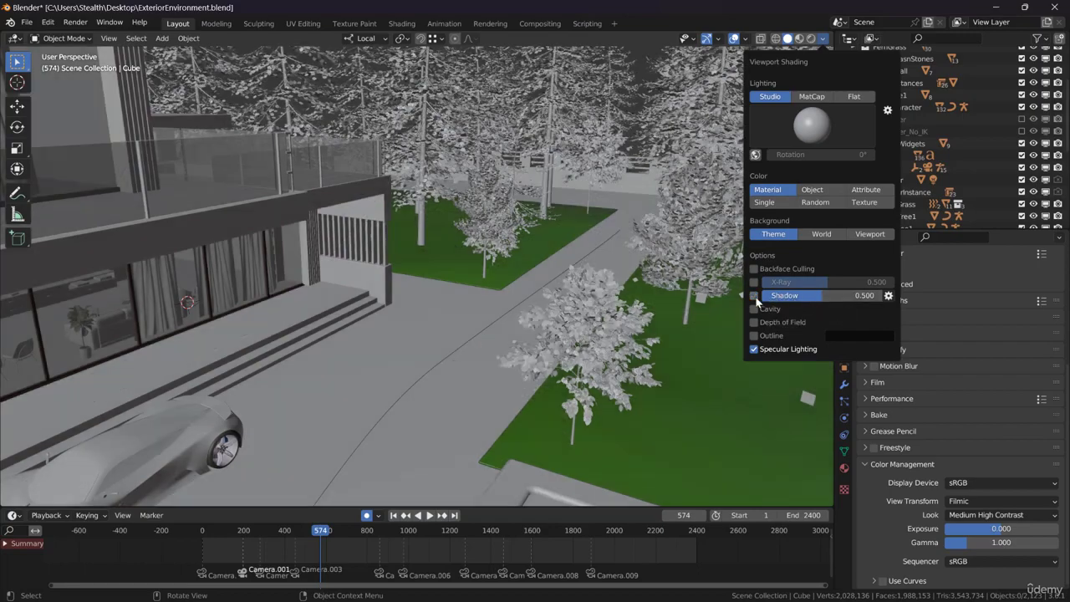
- Exclude the collections from HouseIt through CamCharacter from the view layer
{"action": "mouse_move", "coordinate": [735, 305]}
{"action": "middle_mouse_down"}
{"action": "mouse_move", "coordinate": [500, 320]}
{"action": "mouse_move", "coordinate": [535, 318]}
{"action": "middle_mouse_up"}
{"action": "scroll", "coordinate": [963, 142], "scroll_direction": "up", "scroll_amount": 3}
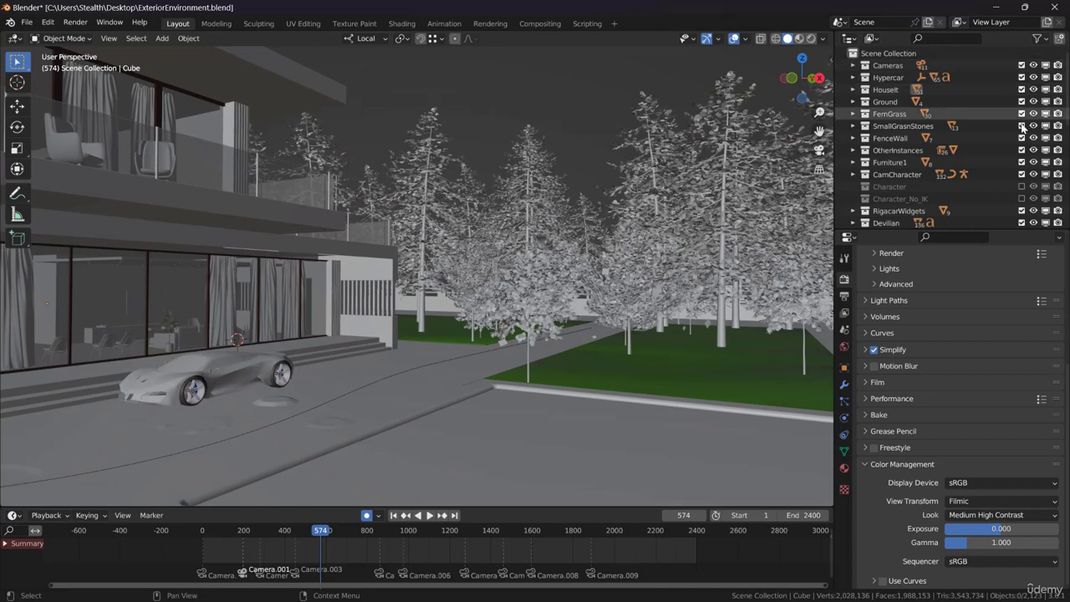
{"action": "left_click_drag", "start_coordinate": [1022, 125], "coordinate": [1022, 89]}
{"action": "left_click_drag", "start_coordinate": [1022, 174], "coordinate": [1022, 138]}
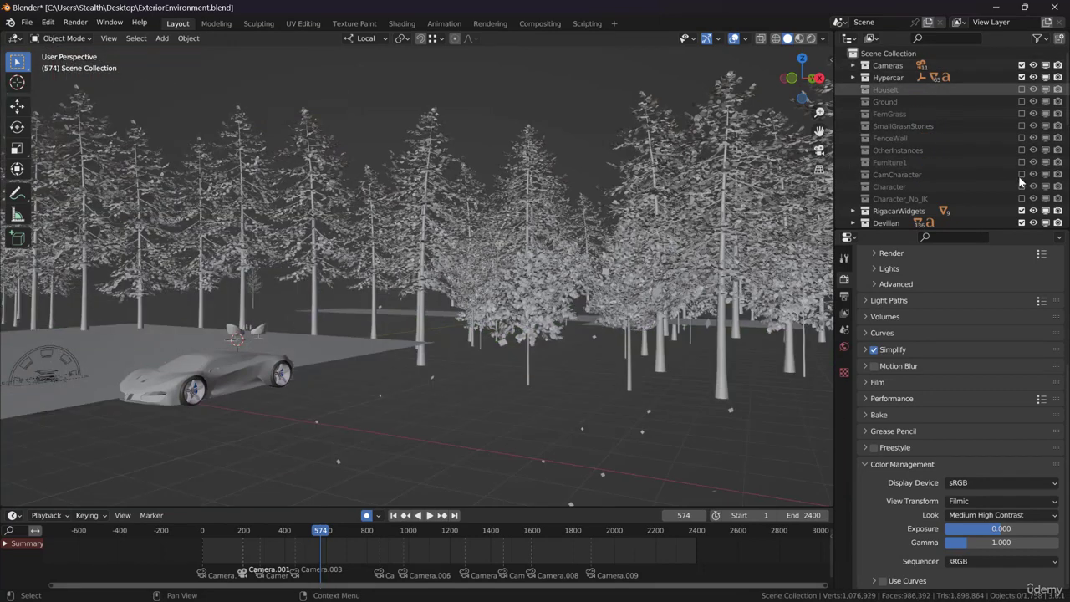
- Undo the last collection exclusions and re-enable the remaining unchecked collections, including Ground, Furniture1, CamCharacter, Character and Character_No_IK
{"action": "key", "text": "ctrl+z"}
{"action": "key", "text": "ctrl+z"}
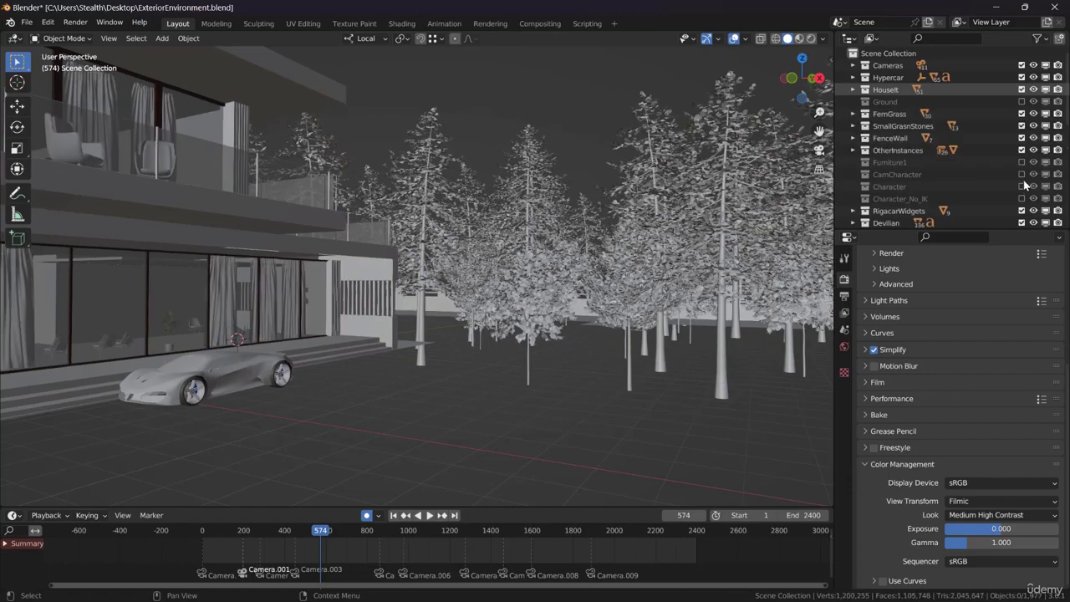
{"action": "left_click", "coordinate": [1022, 101]}
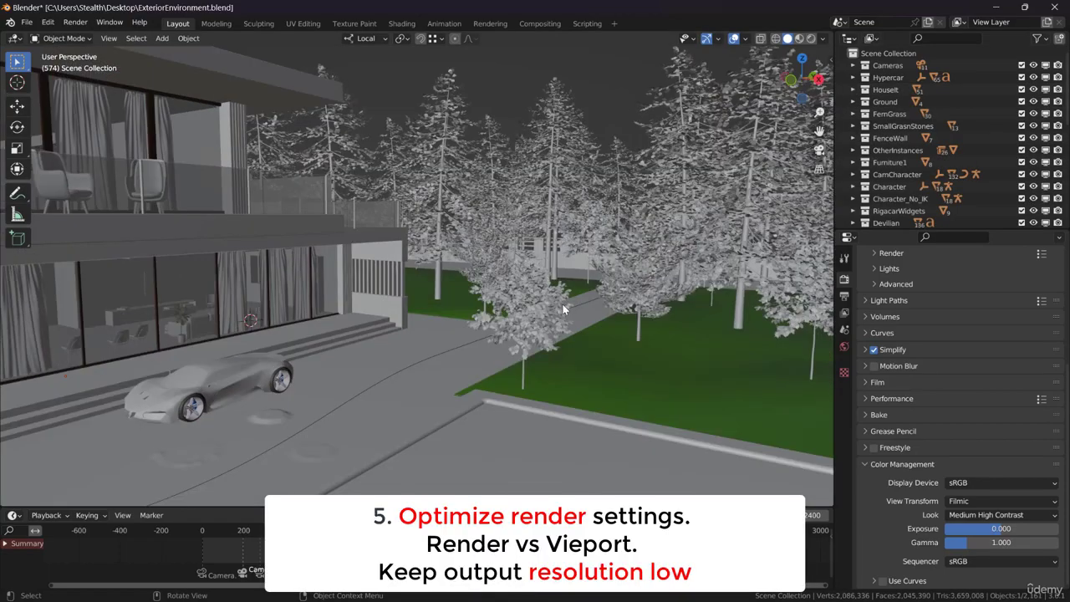
- Check the scene's output properties, including frame range and file output, and select the lawn plane
{"action": "middle_click_drag", "start_coordinate": [551, 309], "coordinate": [822, 314]}
{"action": "left_click", "coordinate": [845, 296]}
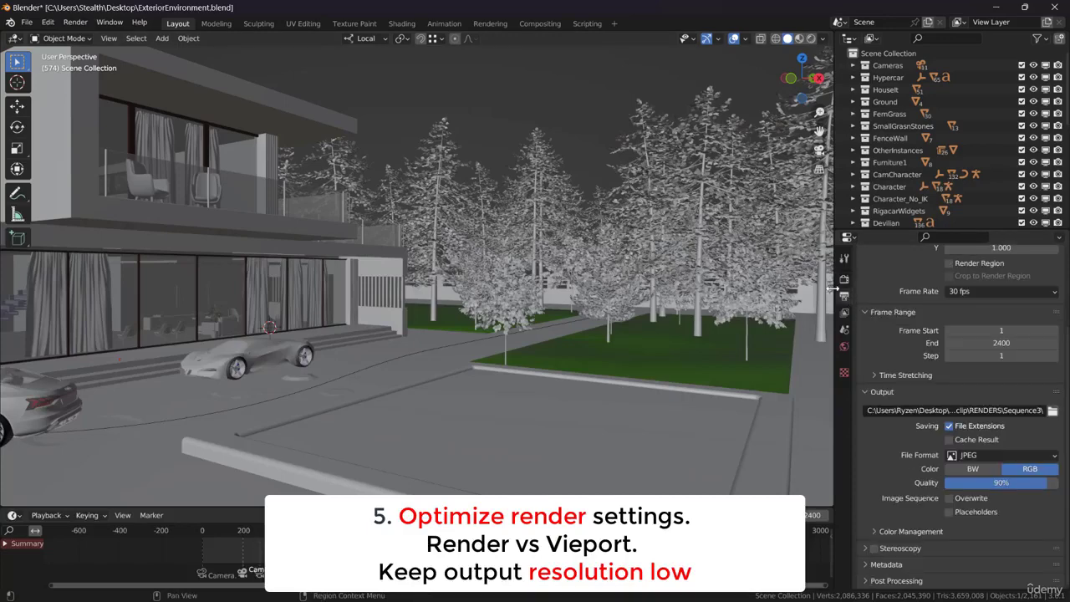
{"action": "left_click", "coordinate": [701, 354]}
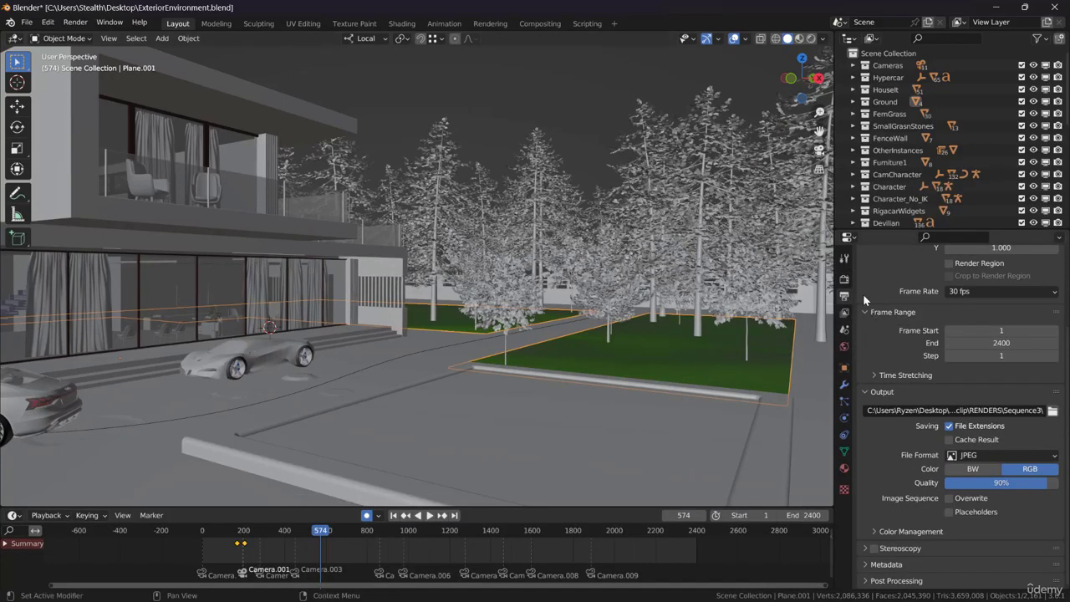
- Examine the Cycles sampling settings, comparing the Viewport samples and denoising with those for Render
{"action": "left_click", "coordinate": [843, 281]}
{"action": "middle_click_drag", "start_coordinate": [602, 328], "coordinate": [649, 332]}
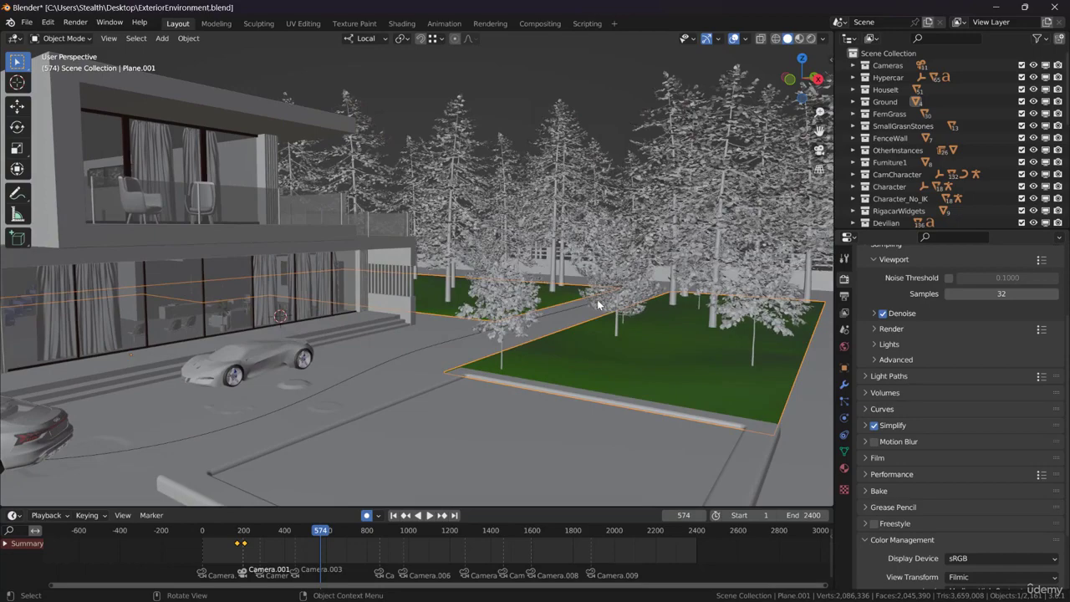
{"action": "middle_click_drag", "start_coordinate": [588, 285], "coordinate": [582, 285]}
{"action": "scroll", "coordinate": [928, 354], "scroll_direction": "up", "scroll_amount": 3}
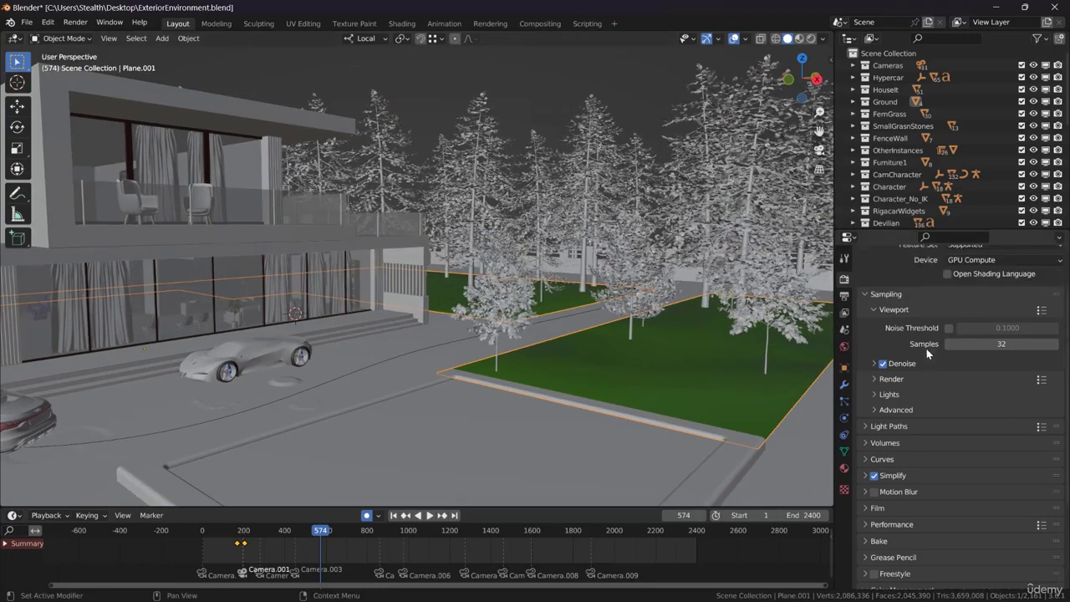
{"action": "middle_click_drag", "start_coordinate": [700, 256], "coordinate": [532, 333]}
{"action": "left_click", "coordinate": [75, 22]}
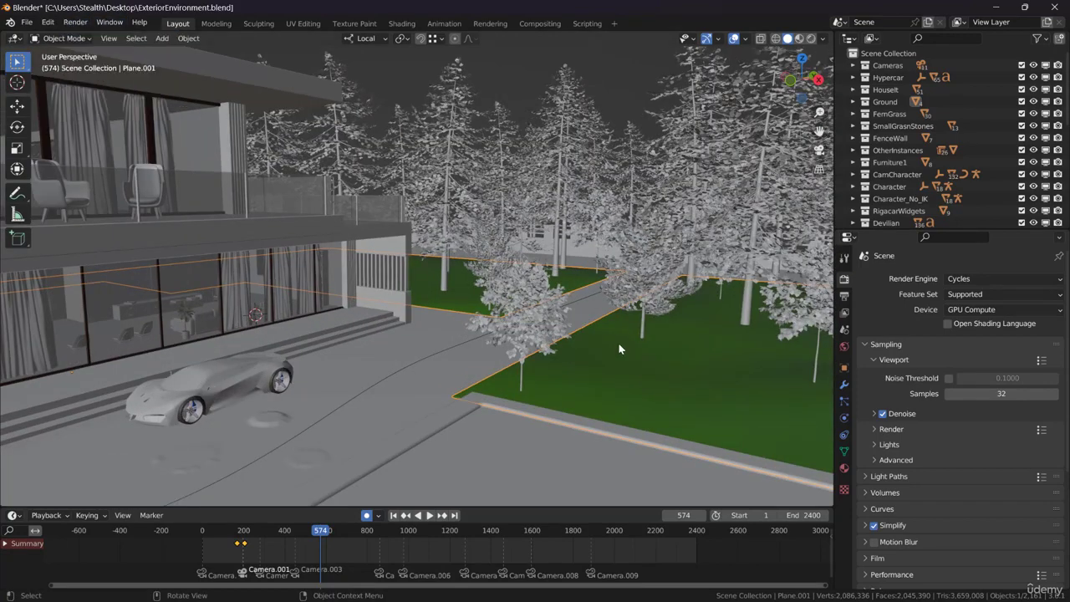
{"action": "middle_click_drag", "start_coordinate": [622, 349], "coordinate": [598, 330]}
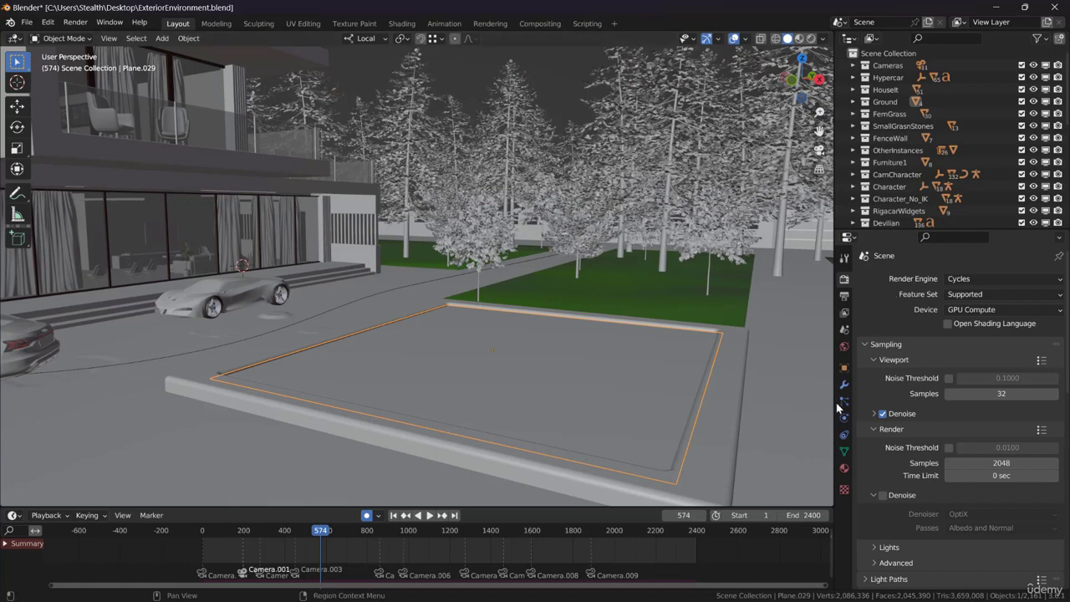
- Select the lawn and review its grass particle system's emission, render, viewport display and children display and render amounts
{"action": "left_click", "coordinate": [627, 291]}
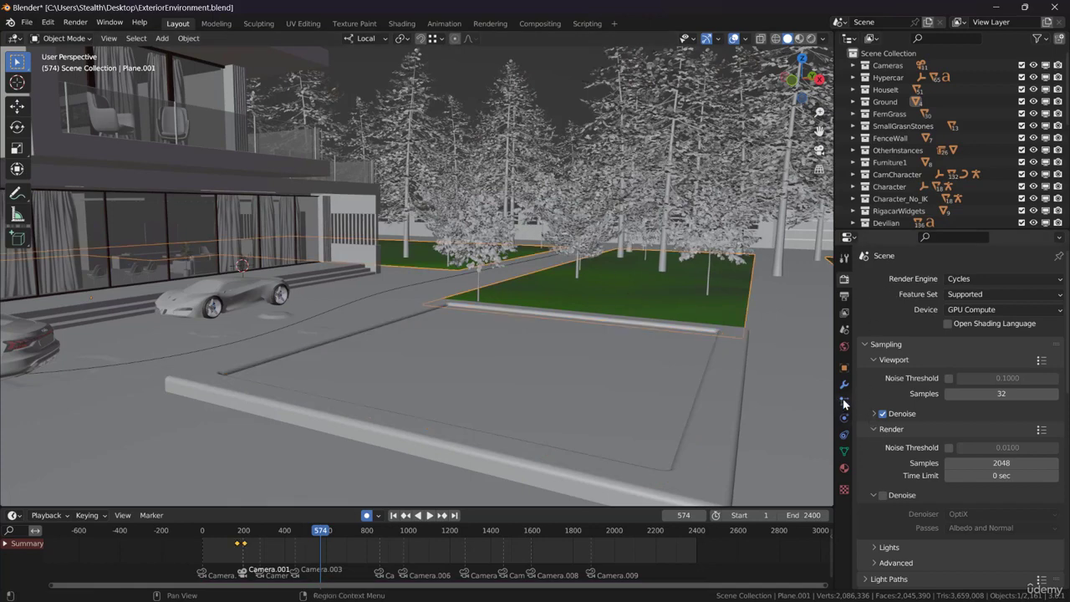
{"action": "left_click", "coordinate": [844, 401]}
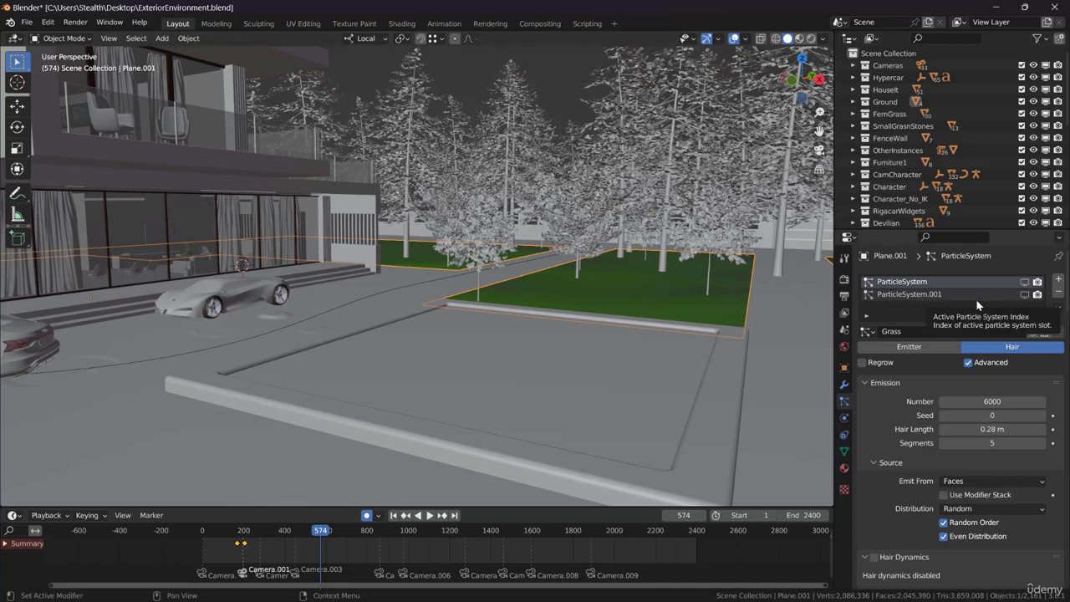
{"action": "scroll", "coordinate": [903, 403], "scroll_direction": "down", "scroll_amount": 15}
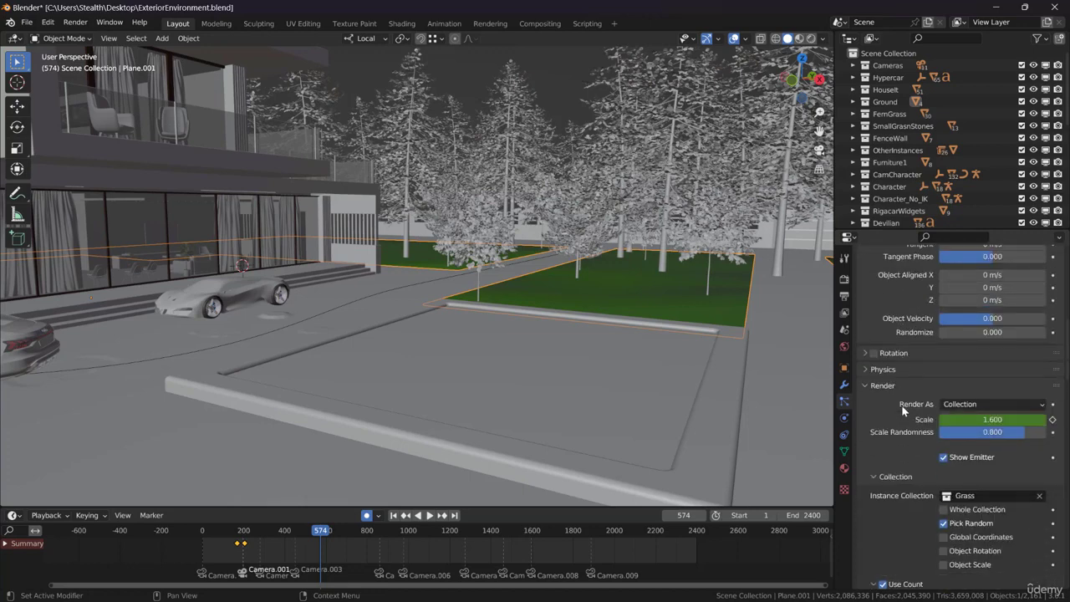
{"action": "scroll", "coordinate": [899, 443], "scroll_direction": "down", "scroll_amount": 8}
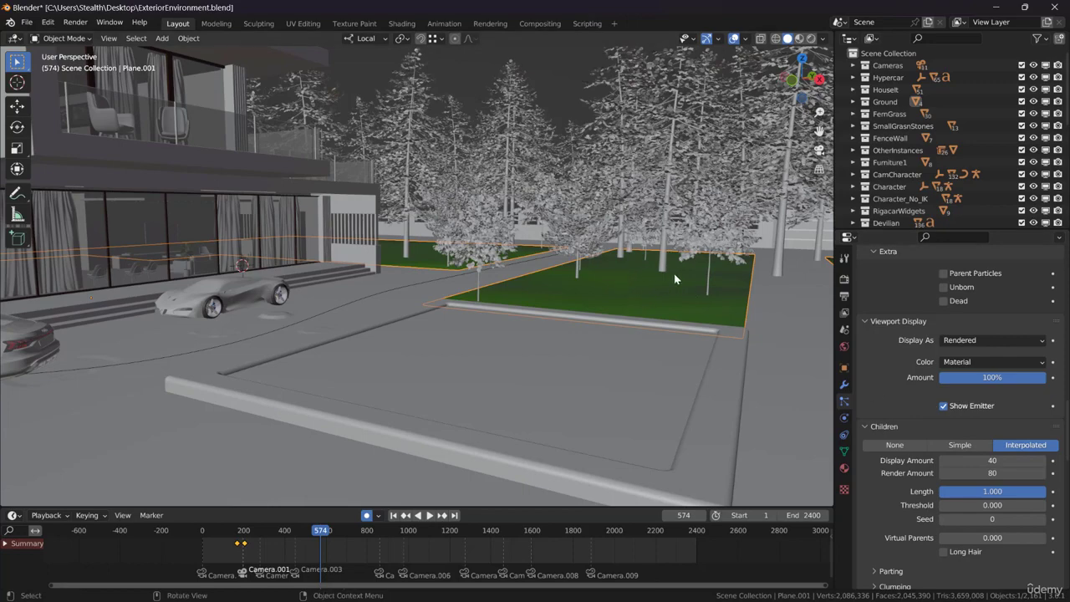
{"action": "middle_click_drag", "start_coordinate": [678, 295], "coordinate": [601, 288]}
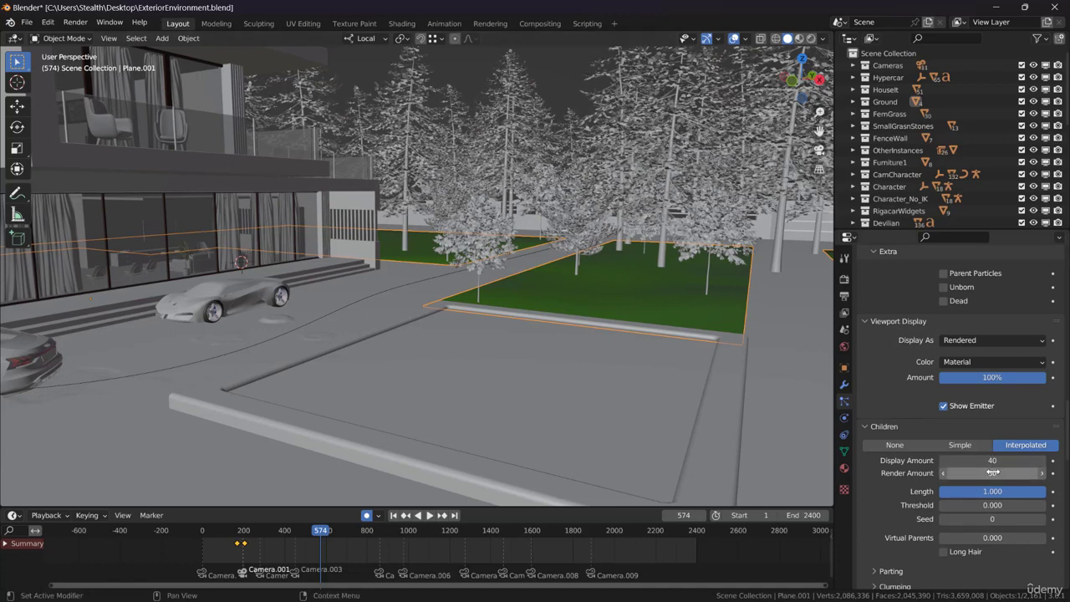
{"action": "scroll", "coordinate": [917, 391], "scroll_direction": "up", "scroll_amount": 10}
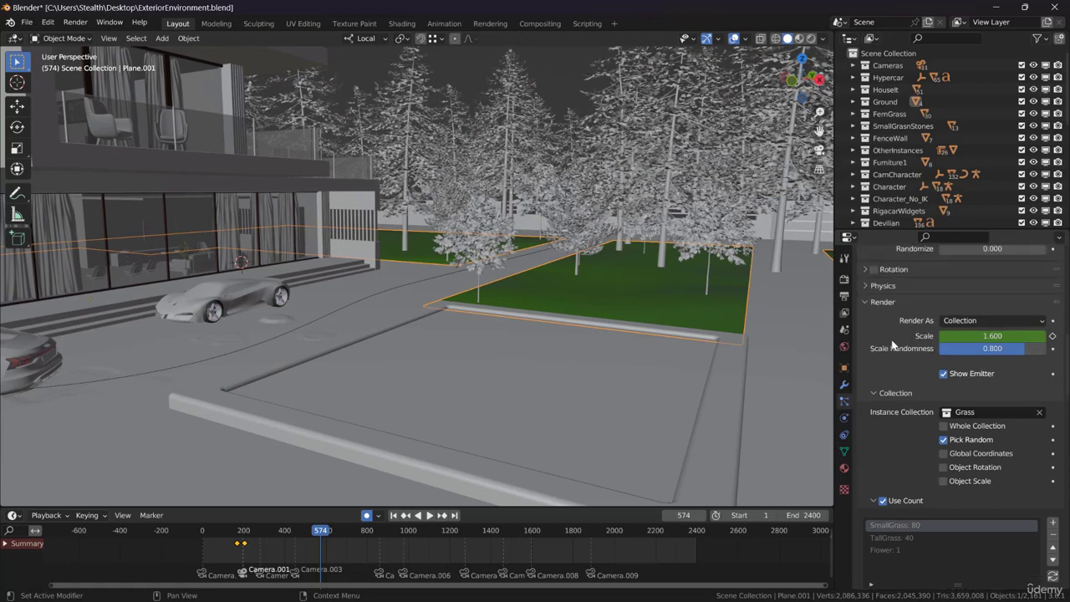
{"action": "scroll", "coordinate": [892, 341], "scroll_direction": "up", "scroll_amount": 15}
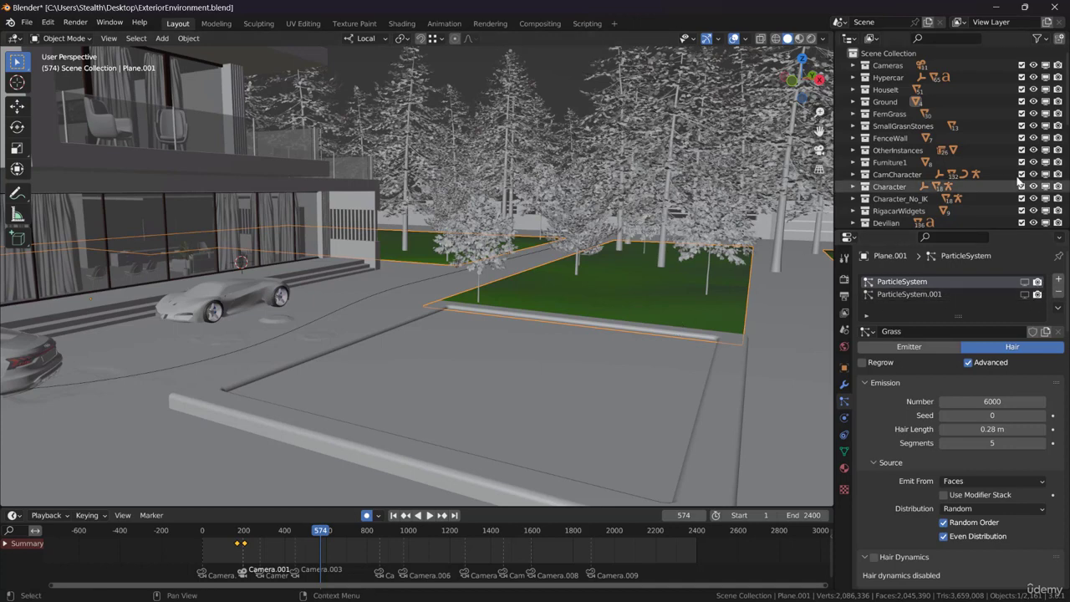
- Toggle the Hypercar collection off and back on in the viewport twice, leaving its render visibility untouched
{"action": "scroll", "coordinate": [1034, 127], "scroll_direction": "down", "scroll_amount": 6}
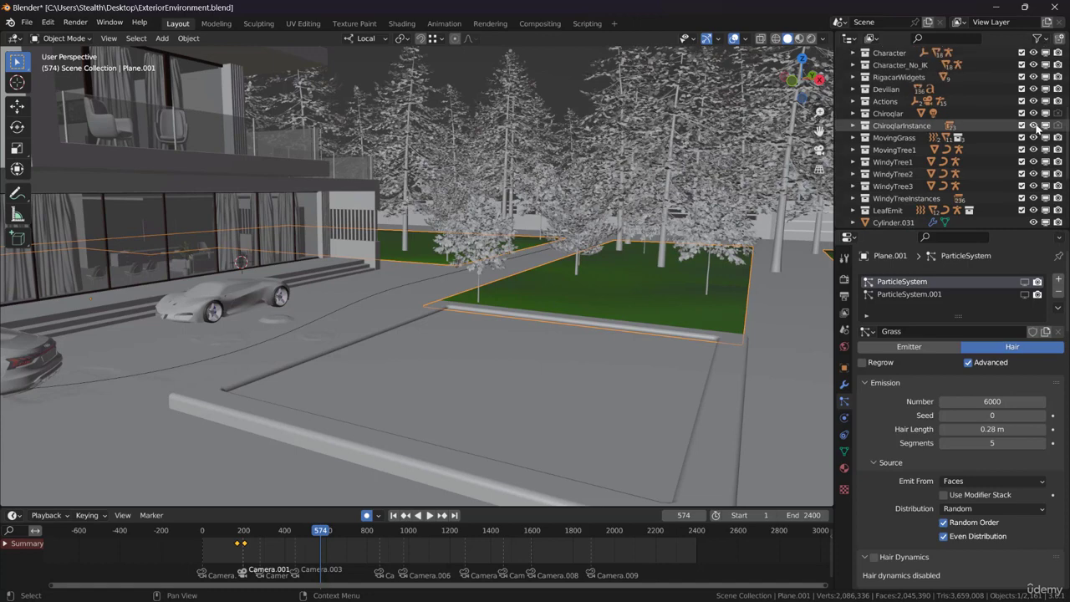
{"action": "scroll", "coordinate": [1034, 127], "scroll_direction": "up", "scroll_amount": 6}
{"action": "left_click", "coordinate": [1045, 77]}
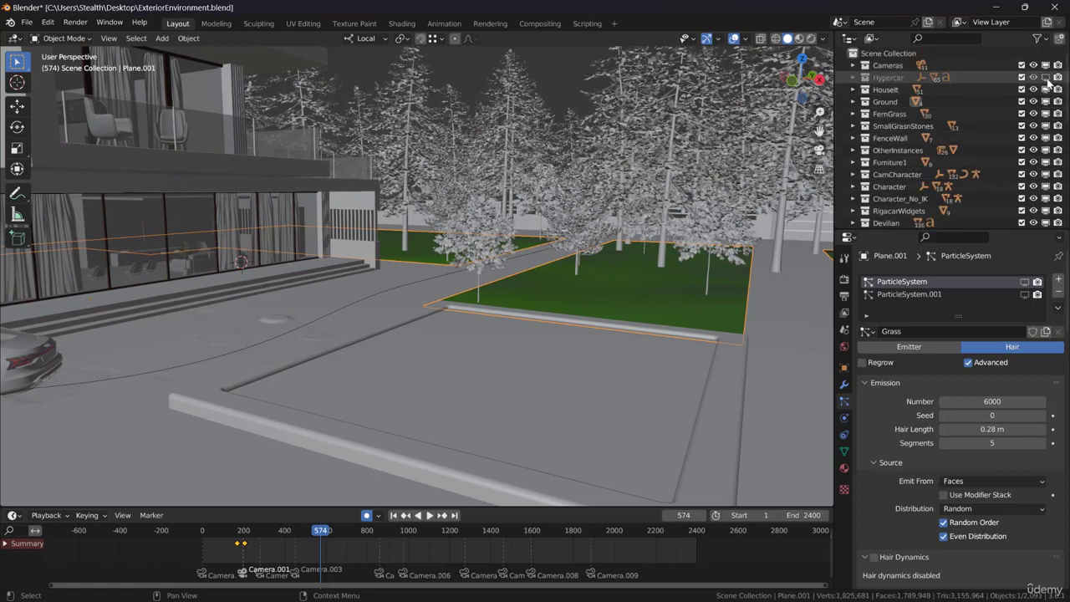
{"action": "left_click", "coordinate": [1045, 77]}
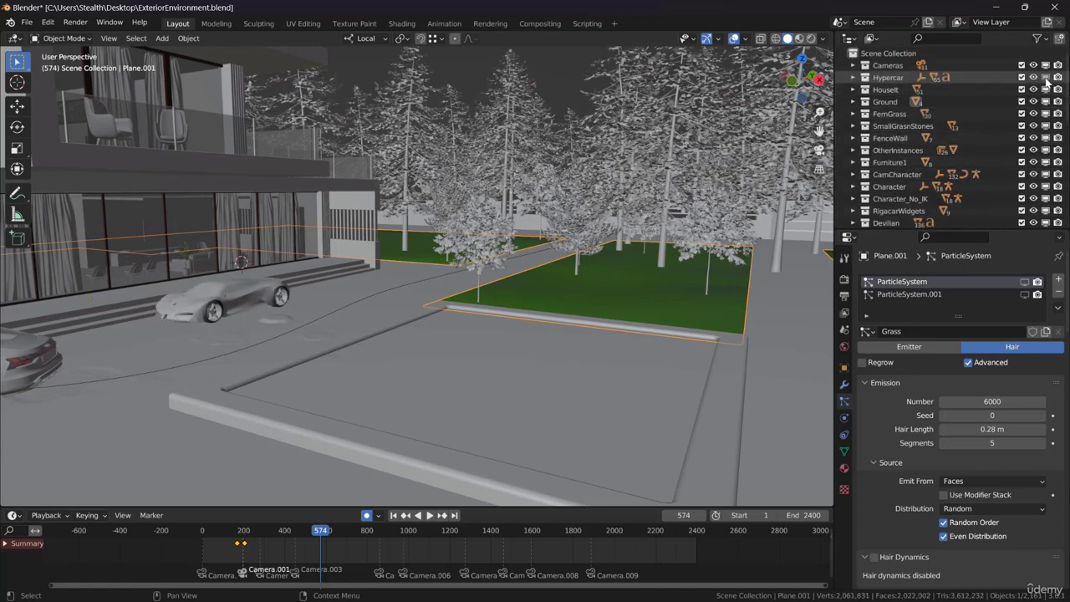
{"action": "left_click", "coordinate": [1046, 77]}
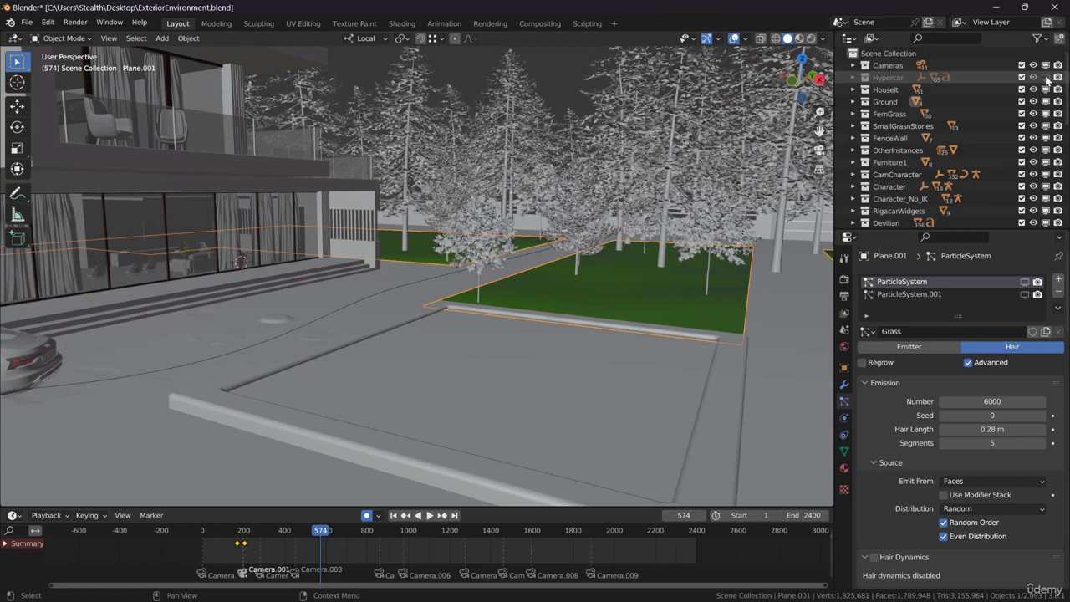
{"action": "left_click", "coordinate": [1045, 77]}
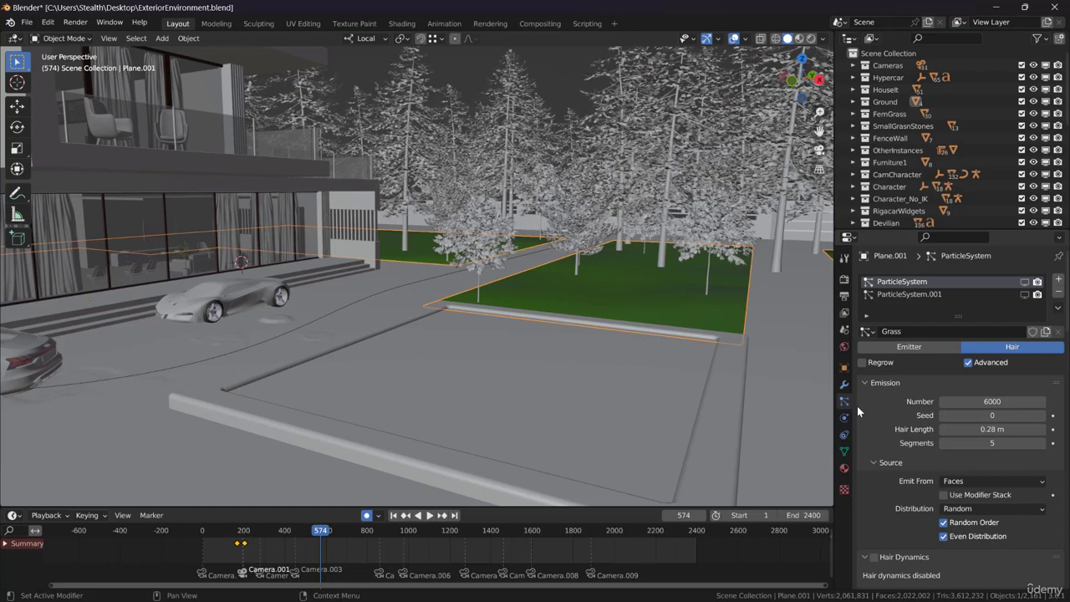
- Enable the noise threshold for the Cycles render sampling and set it to 0.1
{"action": "left_click", "coordinate": [844, 279]}
{"action": "scroll", "coordinate": [962, 418], "scroll_direction": "down", "scroll_amount": 3}
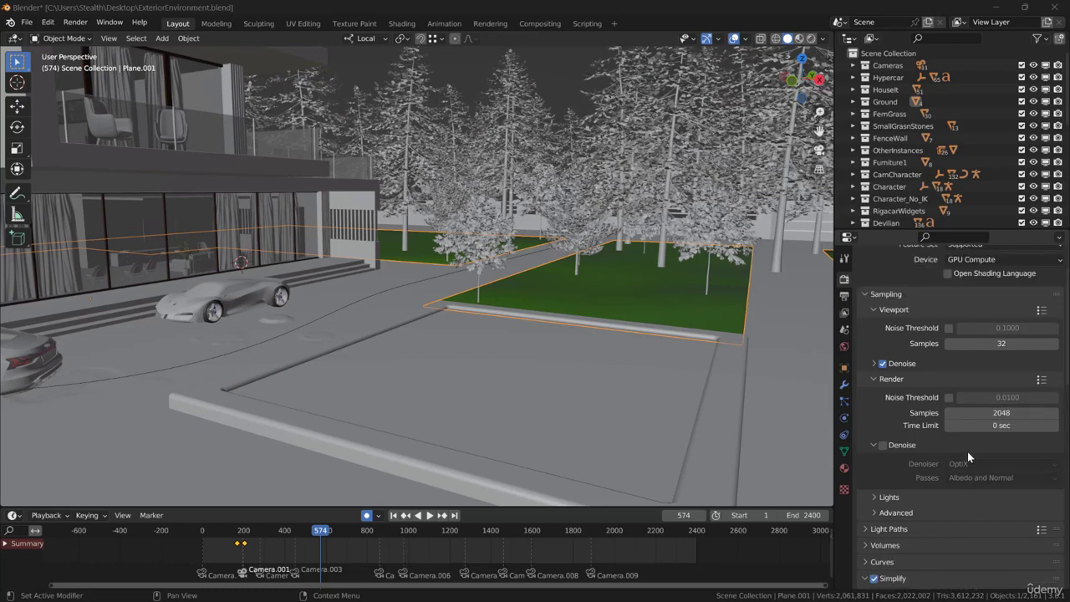
{"action": "scroll", "coordinate": [961, 418], "scroll_direction": "up", "scroll_amount": 1}
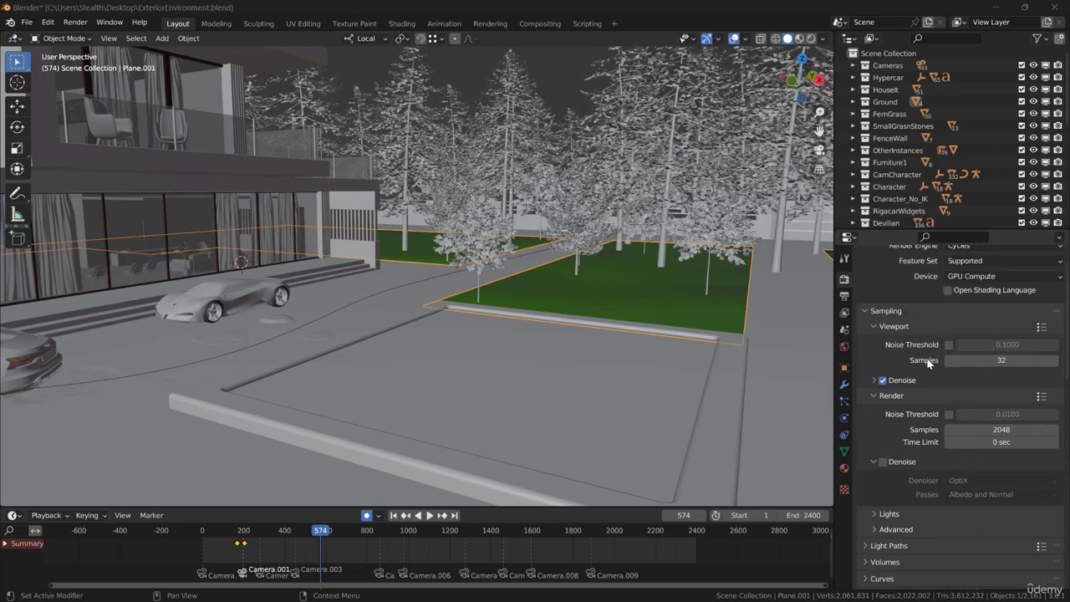
{"action": "scroll", "coordinate": [941, 328], "scroll_direction": "up", "scroll_amount": 2}
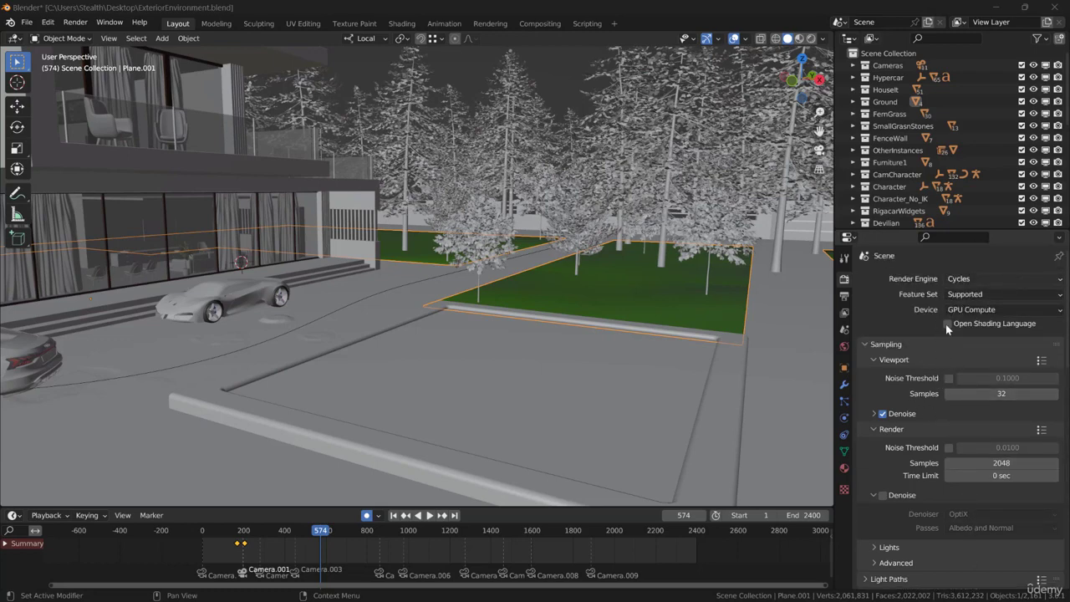
{"action": "scroll", "coordinate": [946, 324], "scroll_direction": "down", "scroll_amount": 3}
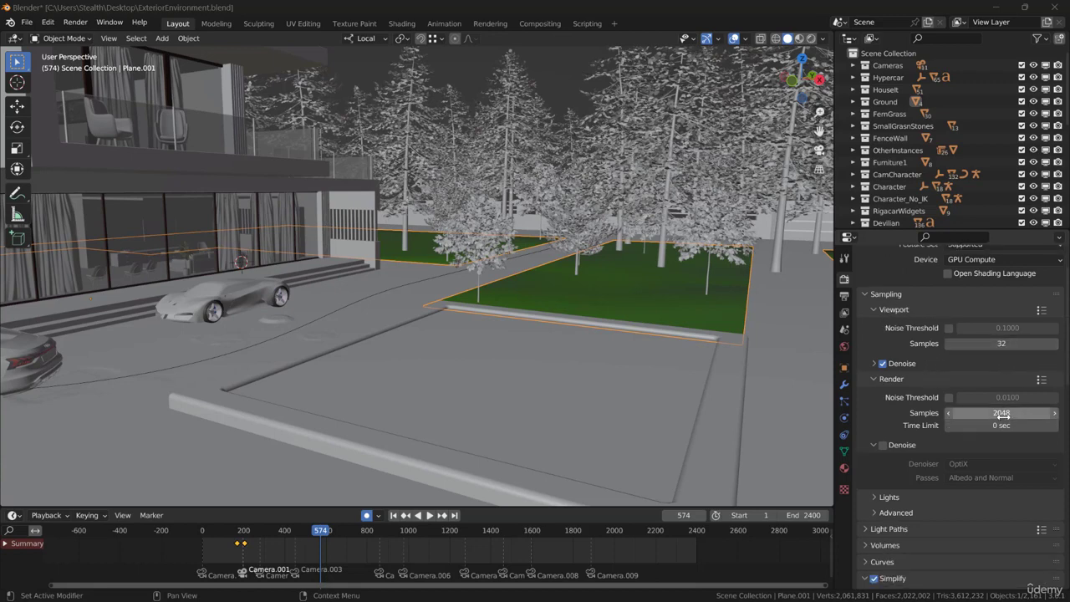
{"action": "left_click", "coordinate": [948, 397]}
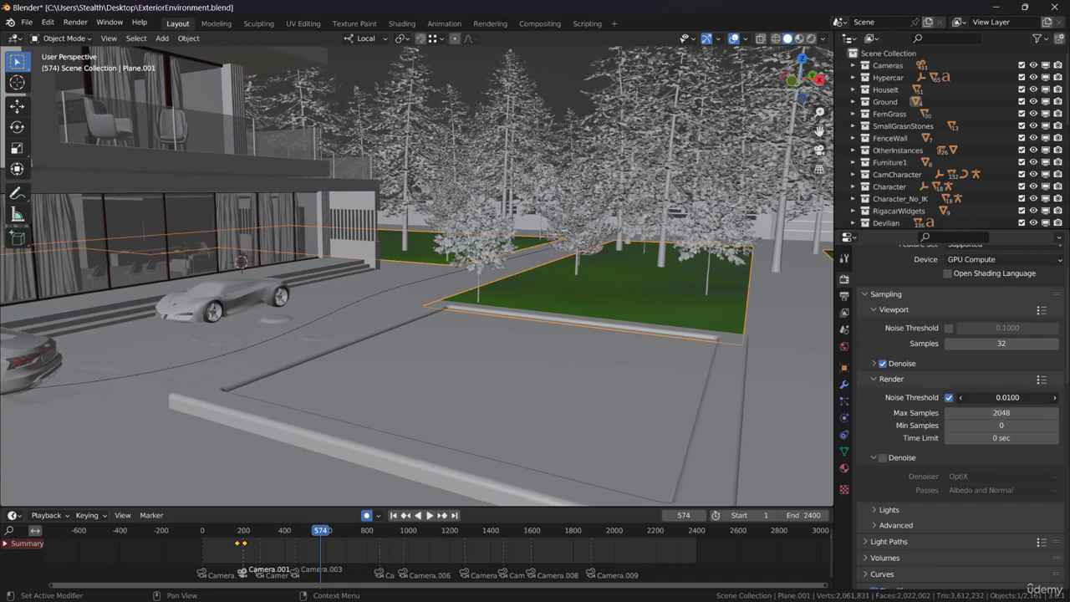
{"action": "double_click", "coordinate": [1002, 397]}
{"action": "type", "text": "0.1"}
{"action": "key", "text": "Return"}
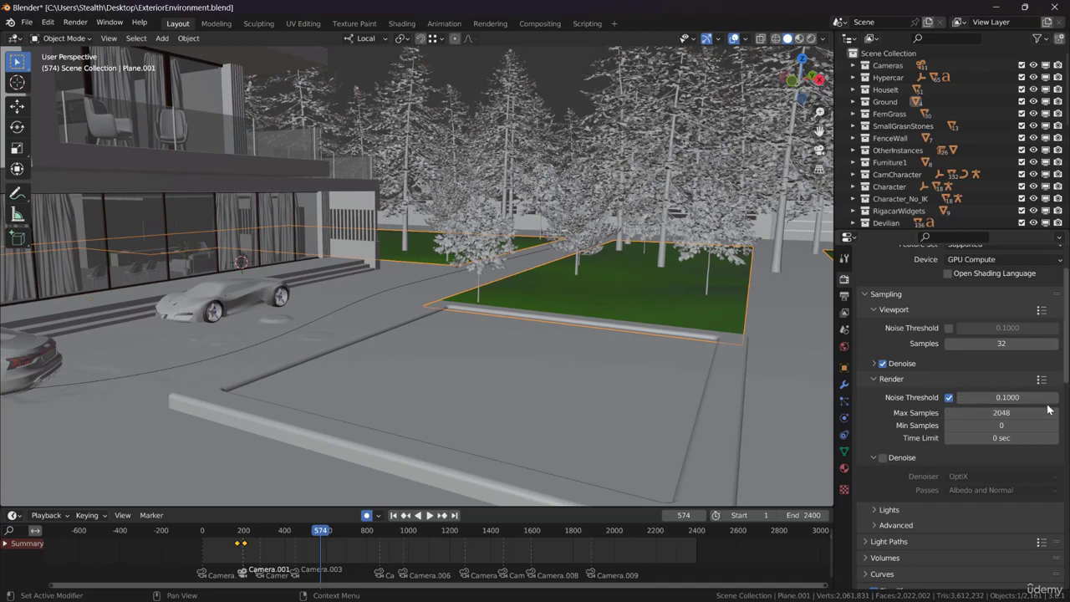
- Set the render's maximum samples to 256
{"action": "scroll", "coordinate": [999, 411], "scroll_direction": "down", "scroll_amount": 1}
{"action": "double_click", "coordinate": [999, 379]}
{"action": "type", "text": "1"}
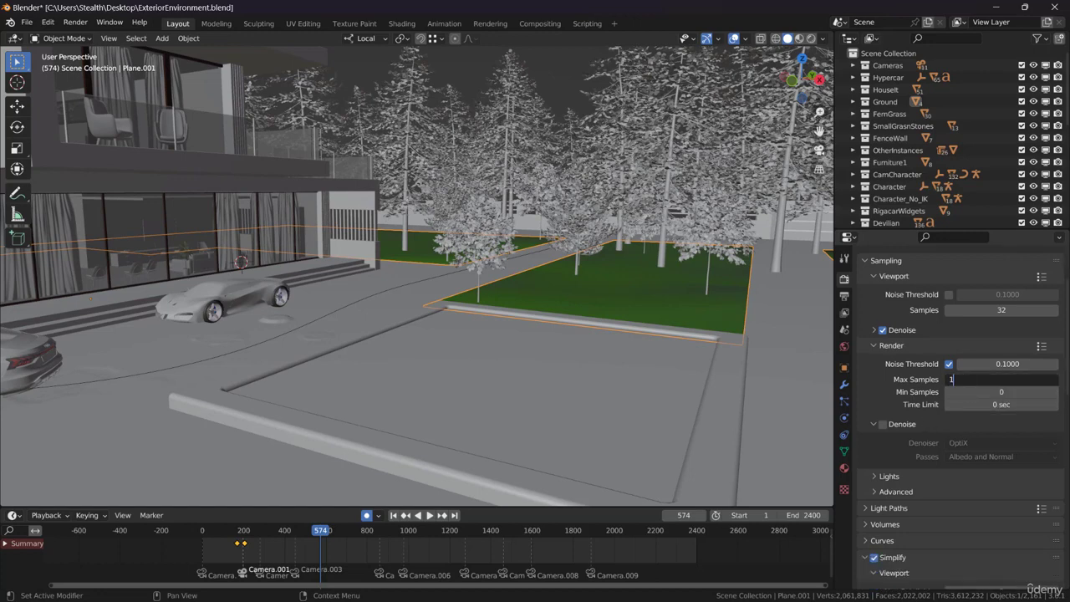
{"action": "type", "text": "28"}
{"action": "key", "text": "ctrl+a"}
{"action": "type", "text": "256"}
{"action": "key", "text": "Return"}
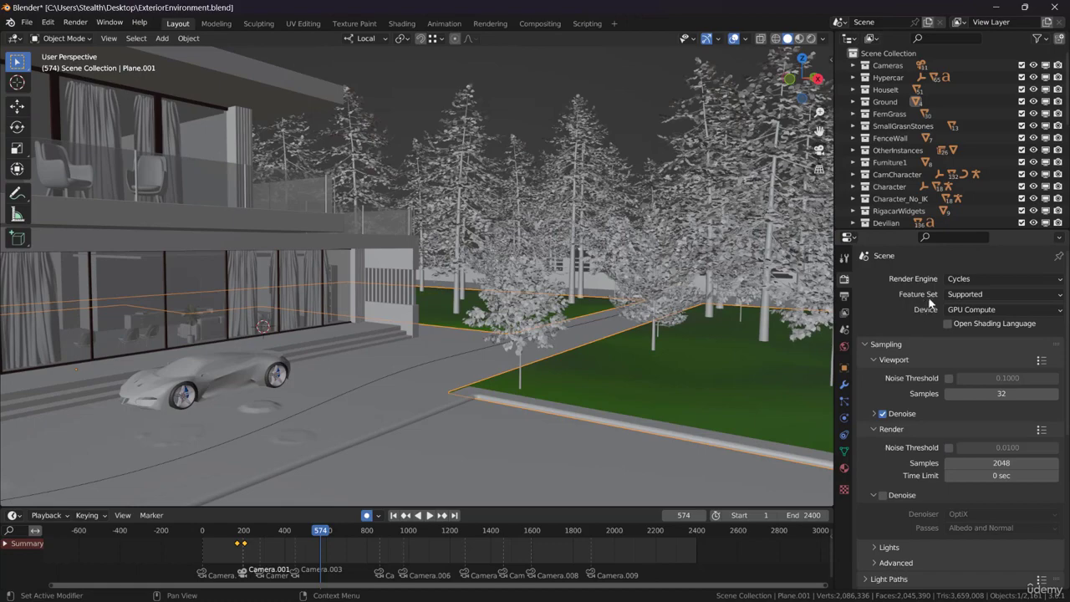
- Check the scene's output resolution, frame rate and frame range, and look over the house and lawn
{"action": "left_click", "coordinate": [844, 296]}
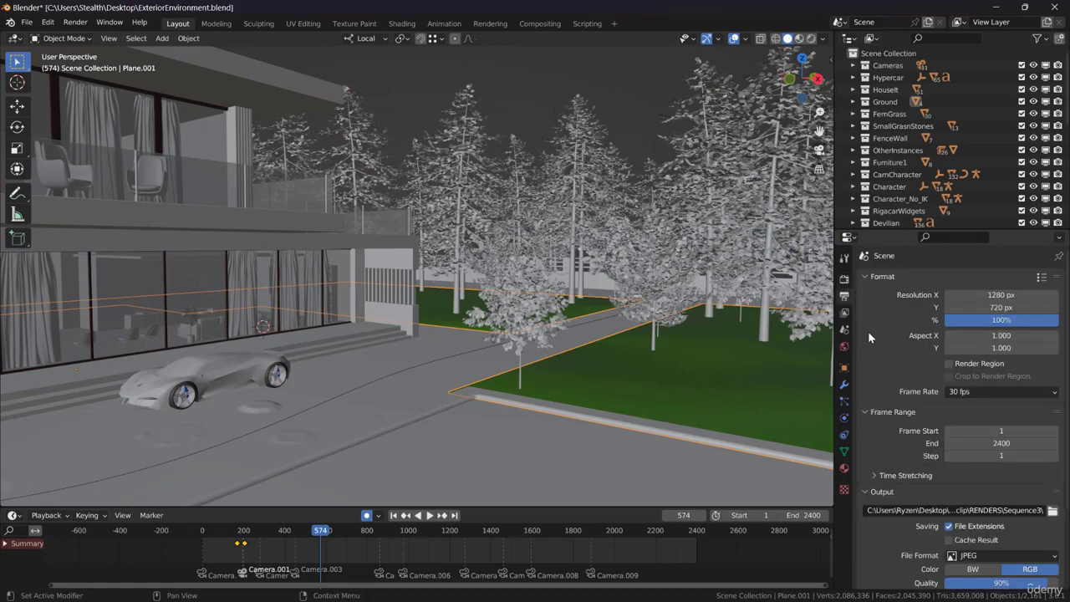
{"action": "middle_click_drag", "start_coordinate": [585, 289], "coordinate": [712, 302]}
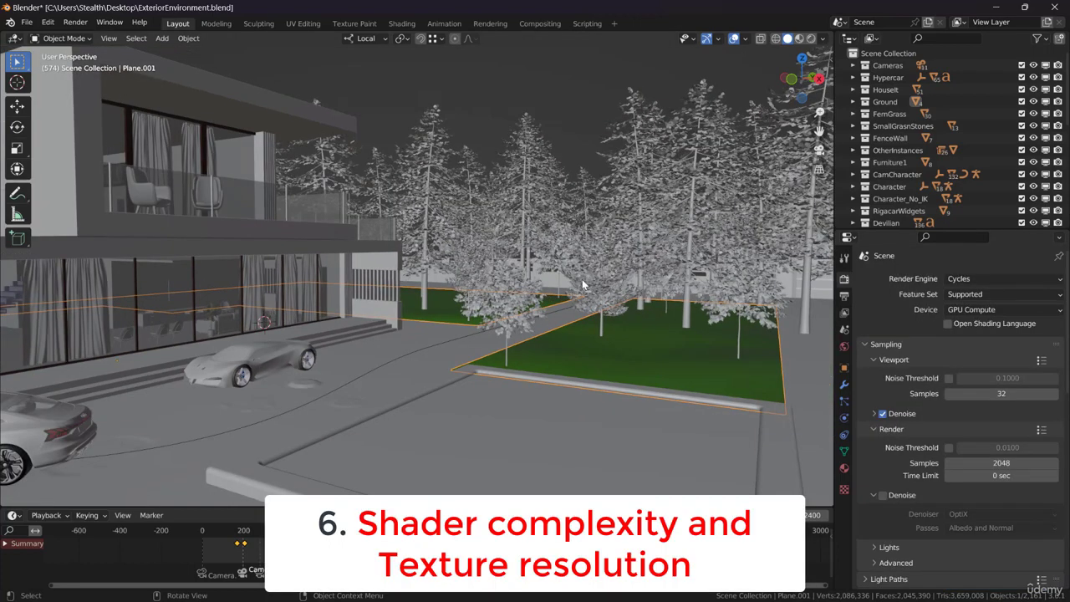
{"action": "mouse_move", "coordinate": [570, 294]}
{"action": "middle_mouse_down"}
{"action": "mouse_move", "coordinate": [556, 306]}
{"action": "mouse_move", "coordinate": [566, 307]}
{"action": "middle_mouse_up"}
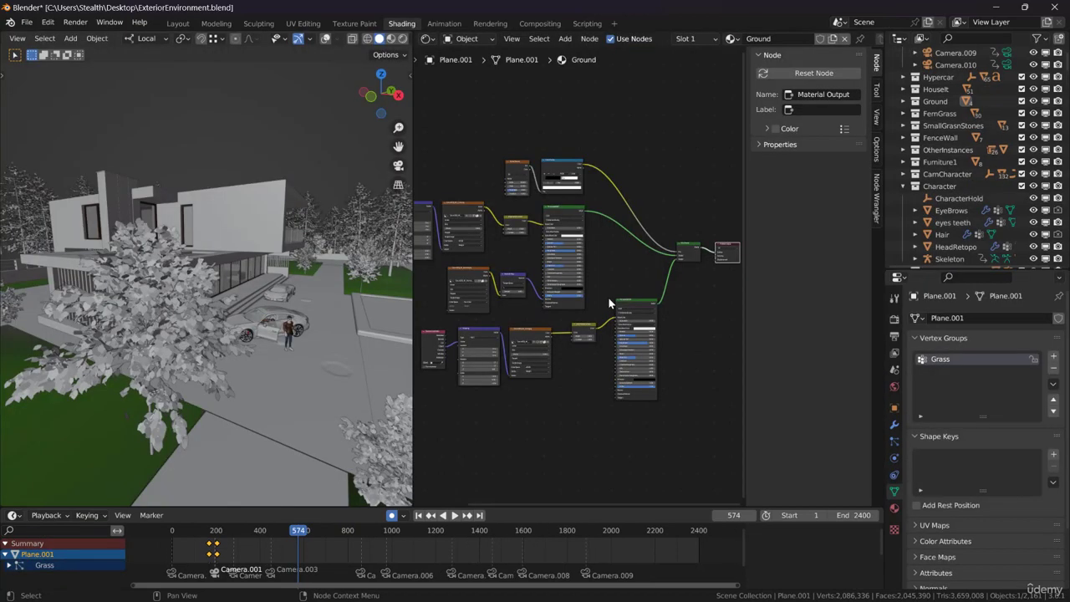
- Examine the Ground material's shader node tree, from its texture nodes to the Material Output
{"action": "scroll", "coordinate": [611, 300], "scroll_direction": "up", "scroll_amount": 3}
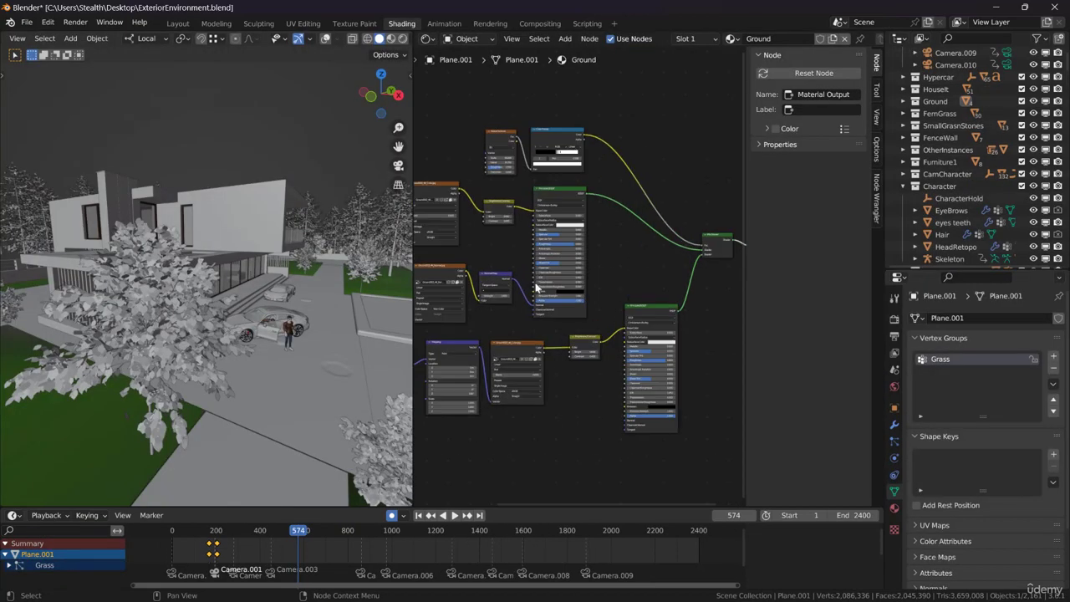
{"action": "scroll", "coordinate": [602, 257], "scroll_direction": "down", "scroll_amount": 2}
{"action": "middle_click_drag", "start_coordinate": [602, 257], "coordinate": [561, 261]}
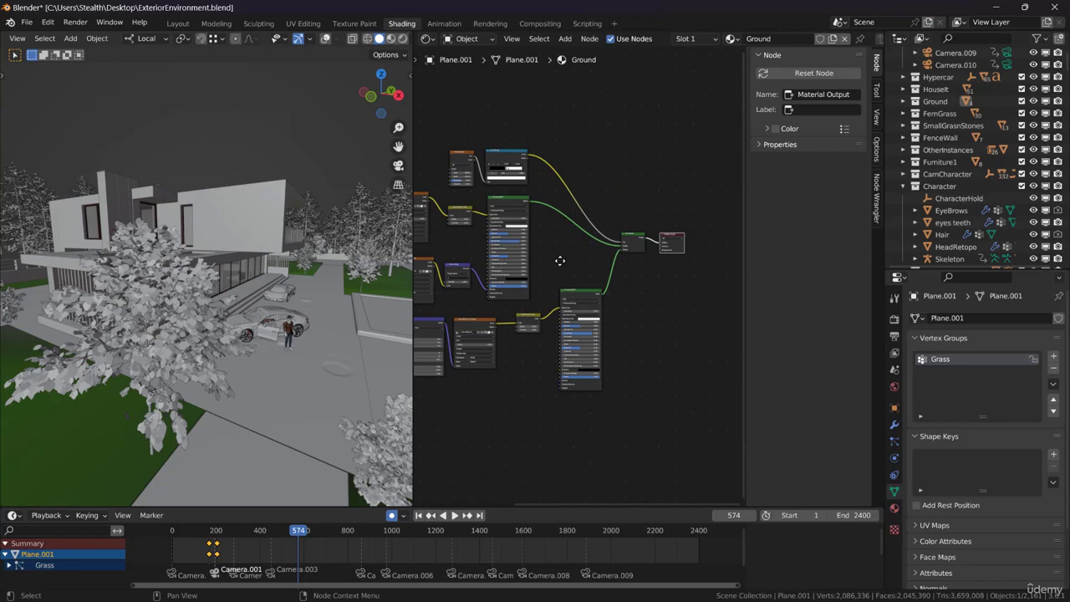
{"action": "middle_click_drag", "start_coordinate": [511, 308], "coordinate": [549, 279]}
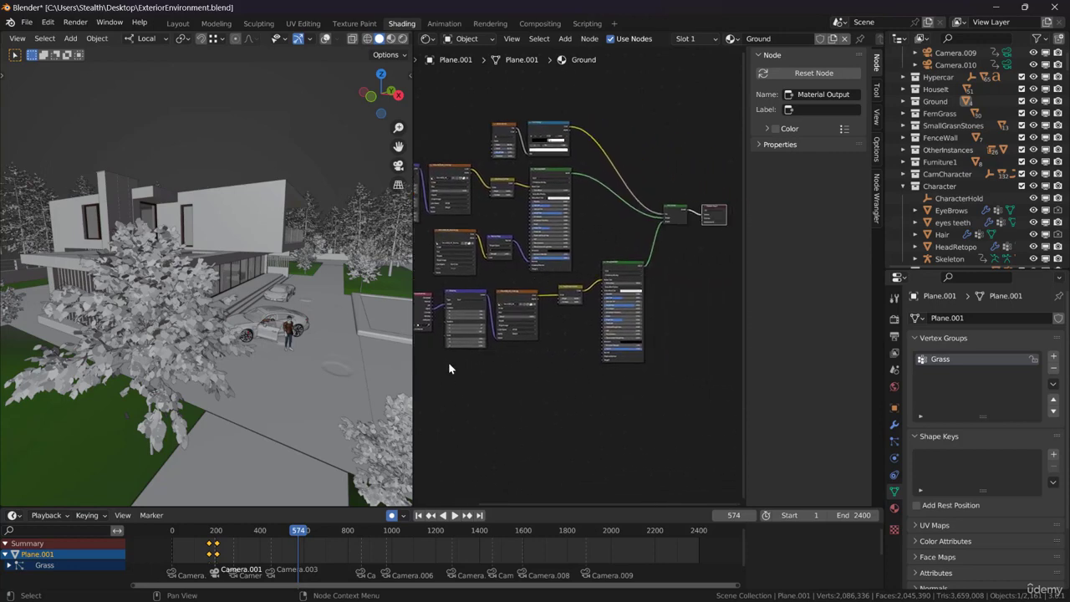
{"action": "scroll", "coordinate": [301, 364], "scroll_direction": "down", "scroll_amount": 5}
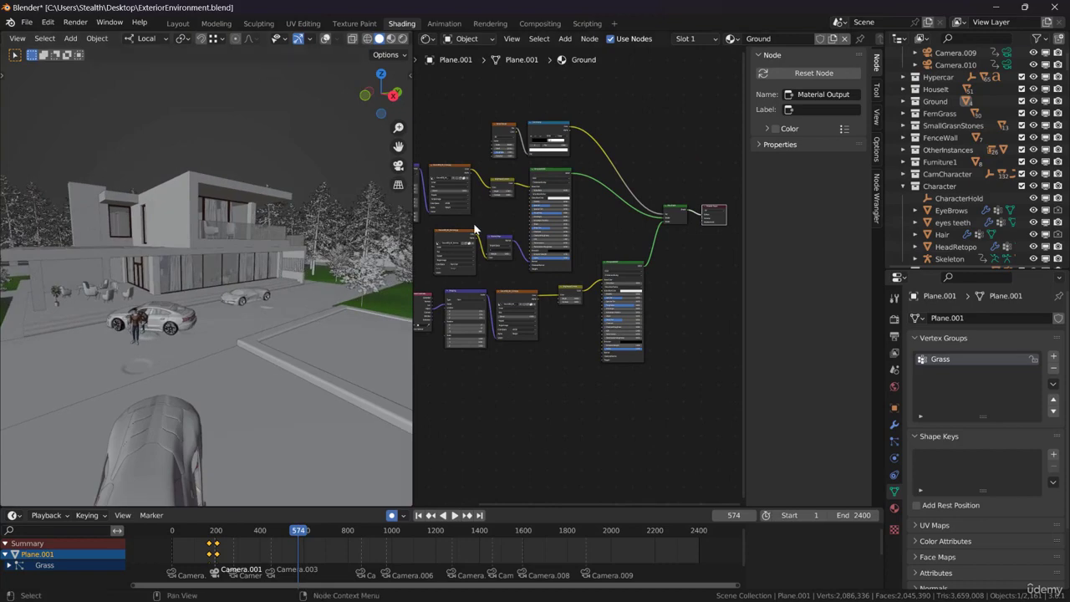
- Return to the Layout workspace and examine the World surface settings, including the cape_hill_4k.exr environment texture
{"action": "left_click", "coordinate": [178, 23]}
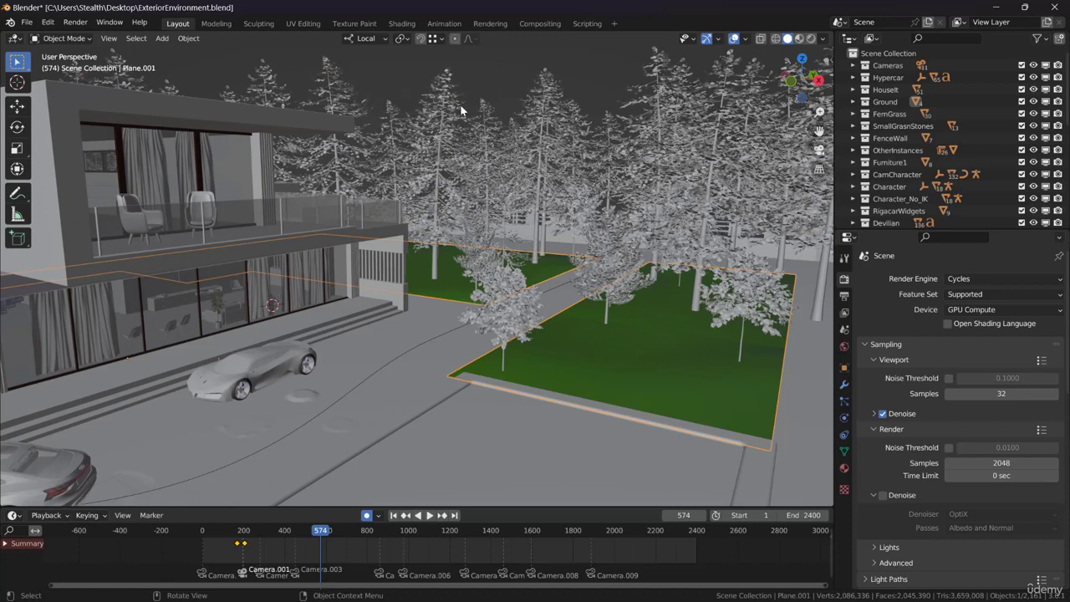
{"action": "middle_click_drag", "start_coordinate": [460, 110], "coordinate": [463, 186]}
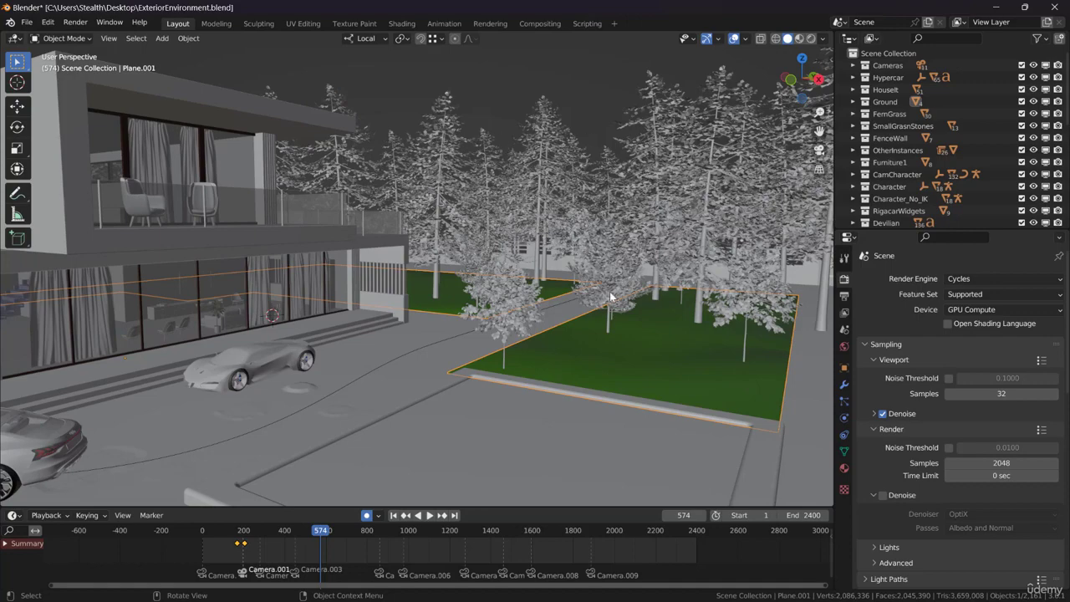
{"action": "middle_click_drag", "start_coordinate": [623, 309], "coordinate": [610, 289]}
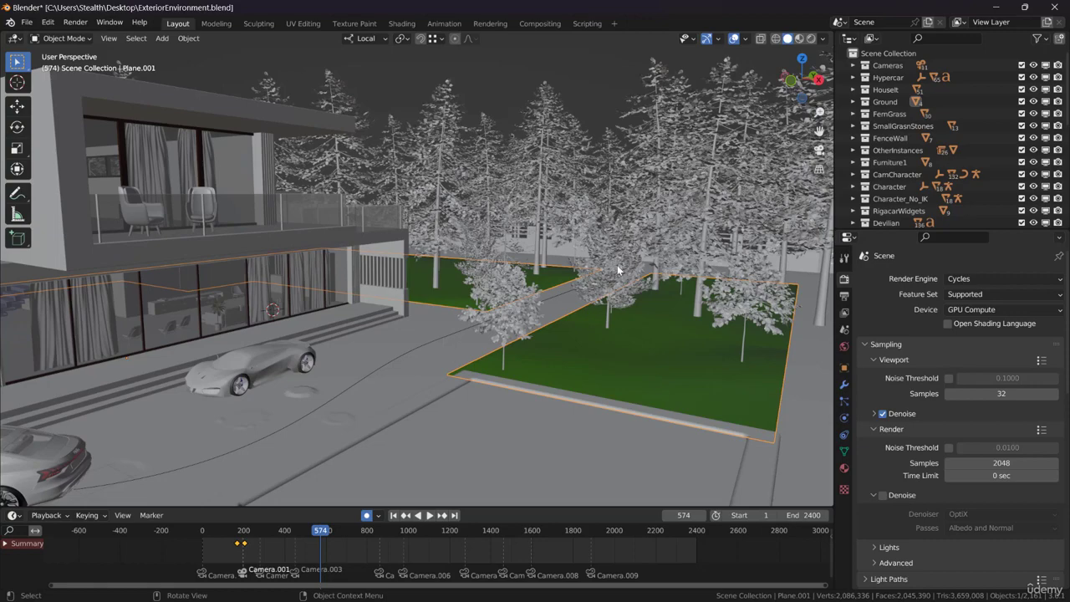
{"action": "middle_click_drag", "start_coordinate": [618, 265], "coordinate": [539, 273]}
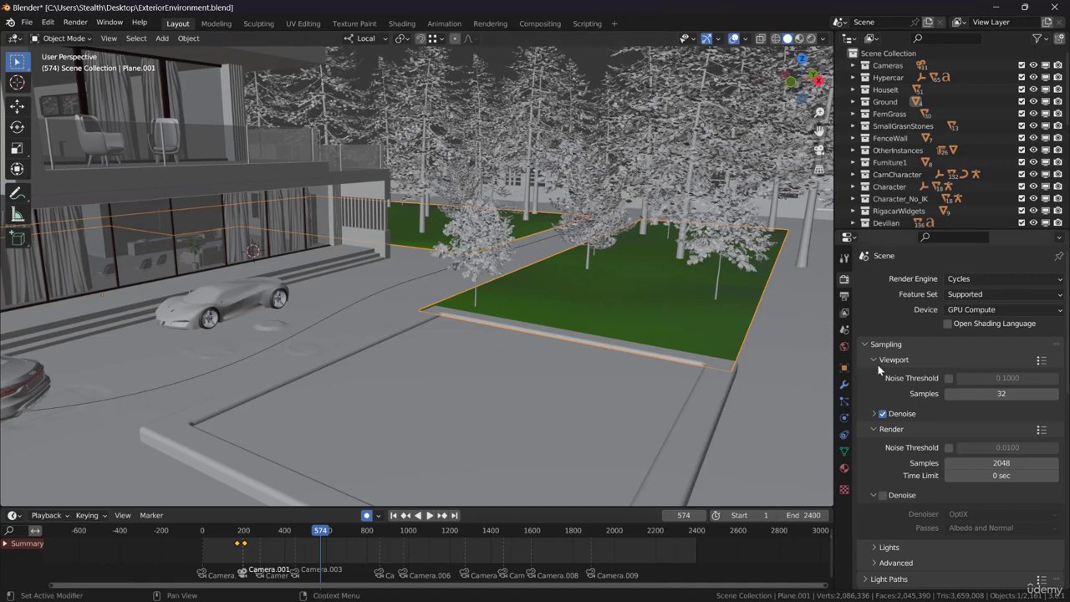
{"action": "left_click", "coordinate": [844, 347]}
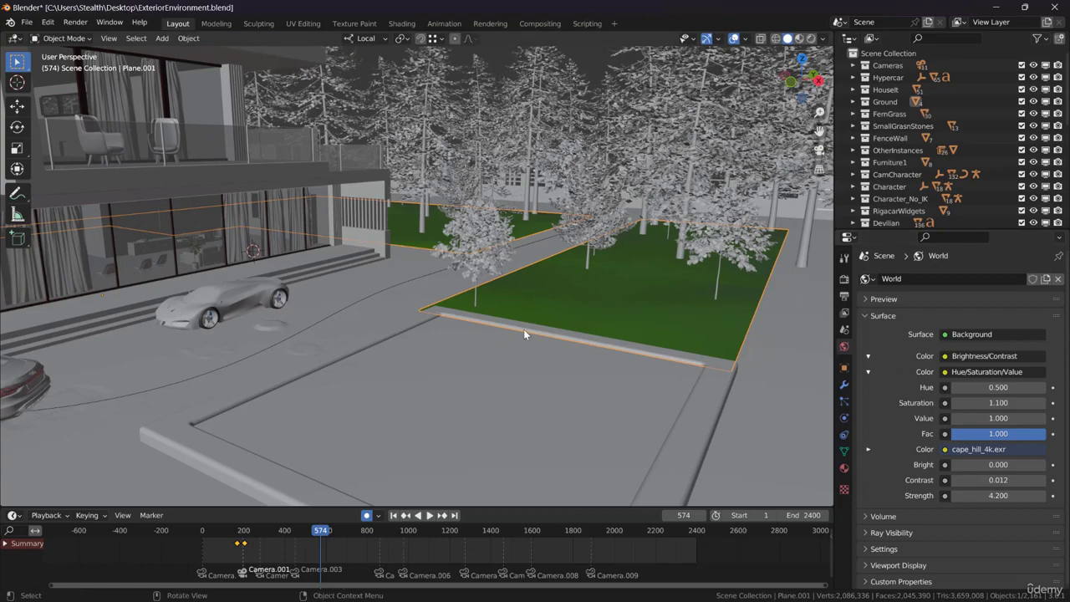
{"action": "middle_click_drag", "start_coordinate": [521, 332], "coordinate": [499, 157]}
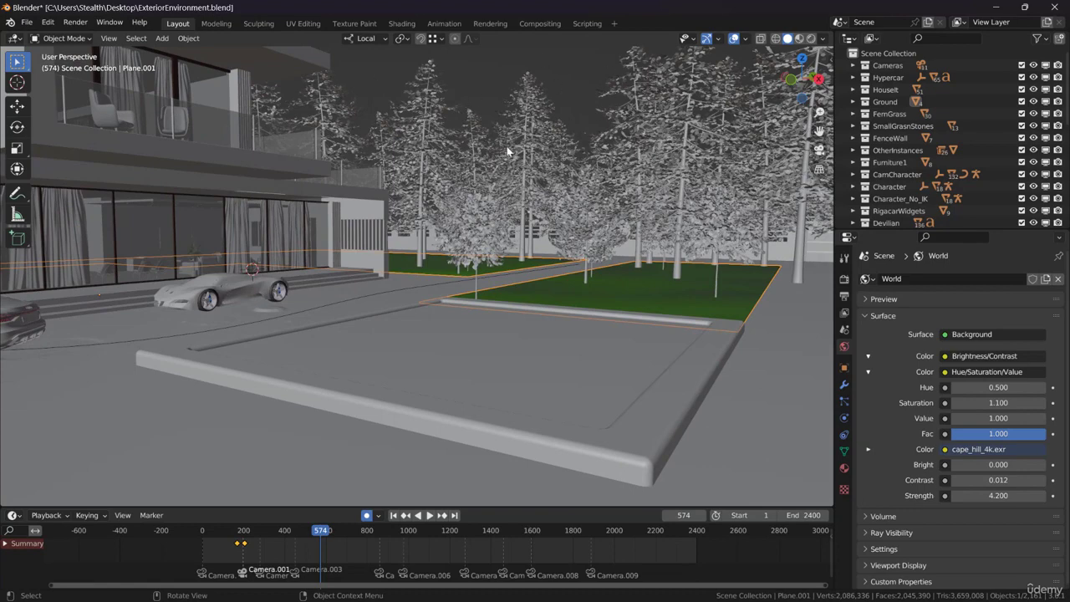
{"action": "middle_click_drag", "start_coordinate": [548, 209], "coordinate": [624, 238]}
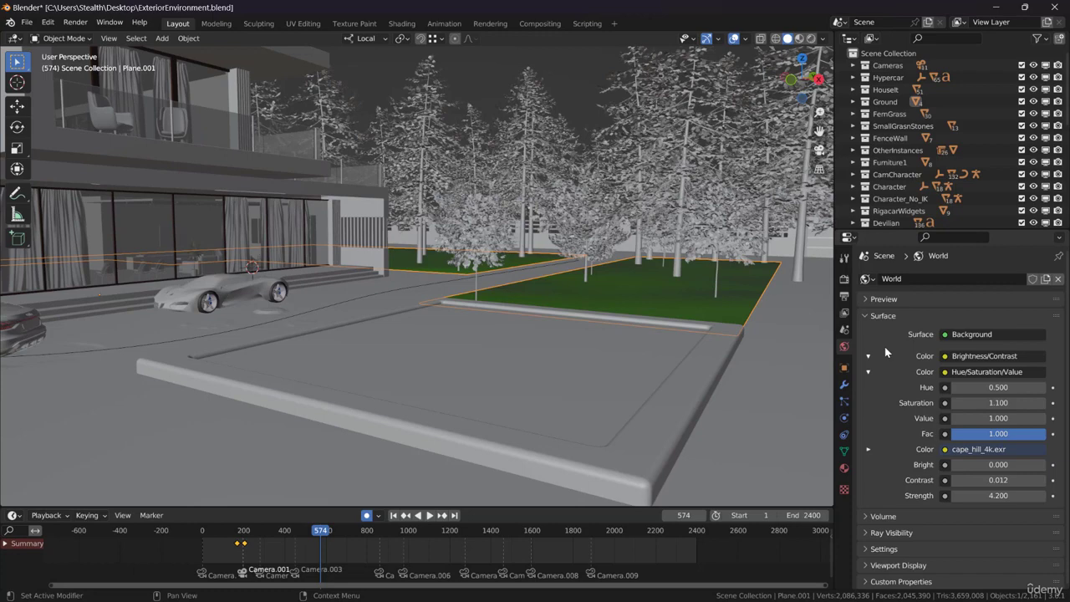
- Select the plane inside the rectangular basin and review its Dynamic Paint canvas physics settings and modifier
{"action": "middle_click_drag", "start_coordinate": [585, 305], "coordinate": [581, 330]}
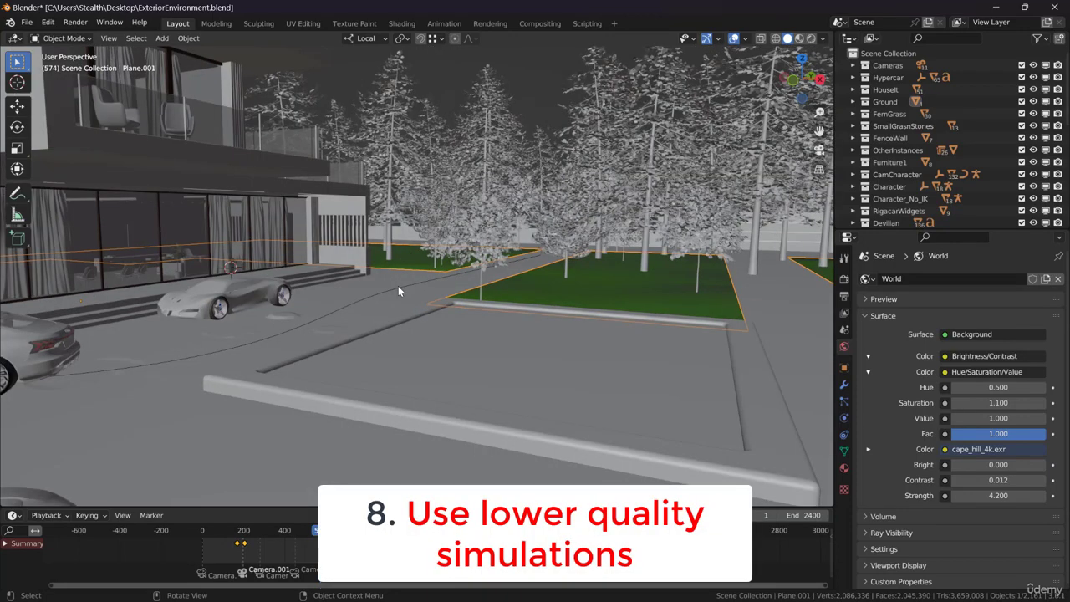
{"action": "left_click", "coordinate": [600, 361]}
{"action": "left_click", "coordinate": [843, 435]}
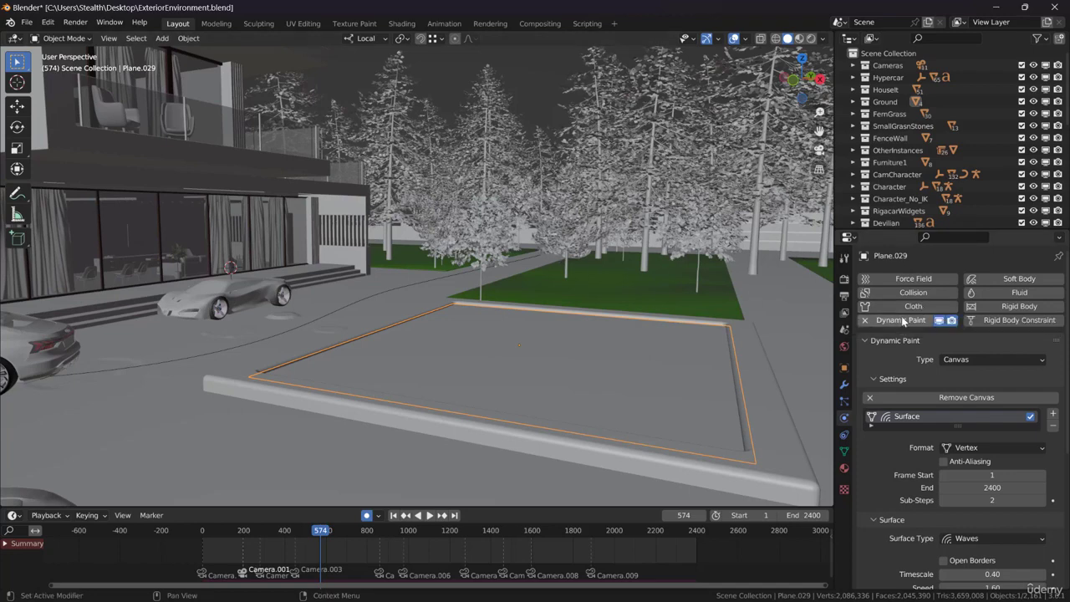
{"action": "middle_click_drag", "start_coordinate": [629, 309], "coordinate": [618, 332]}
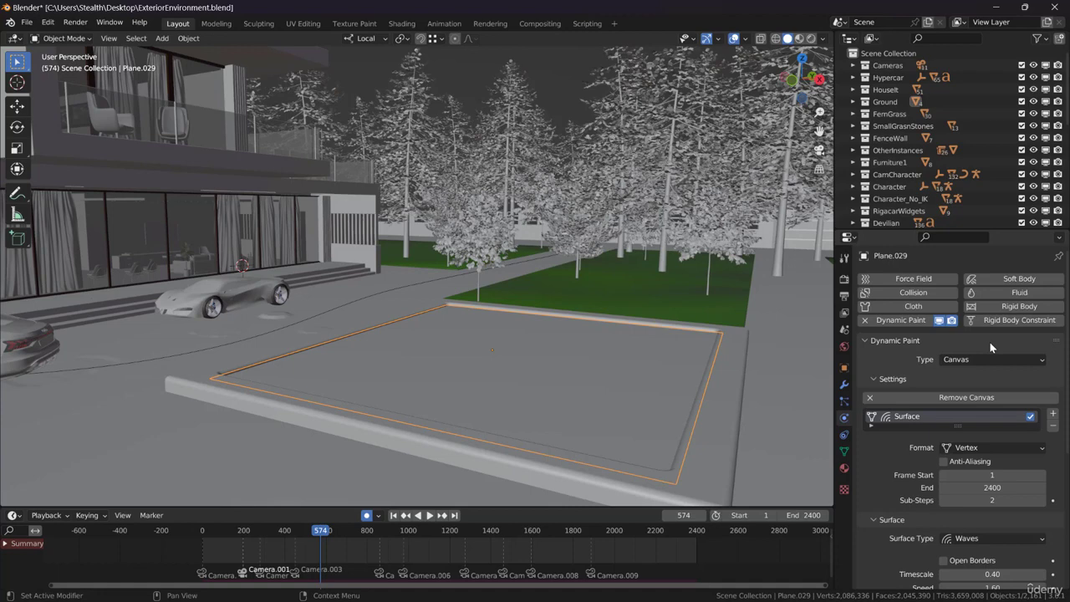
{"action": "left_click", "coordinate": [843, 384]}
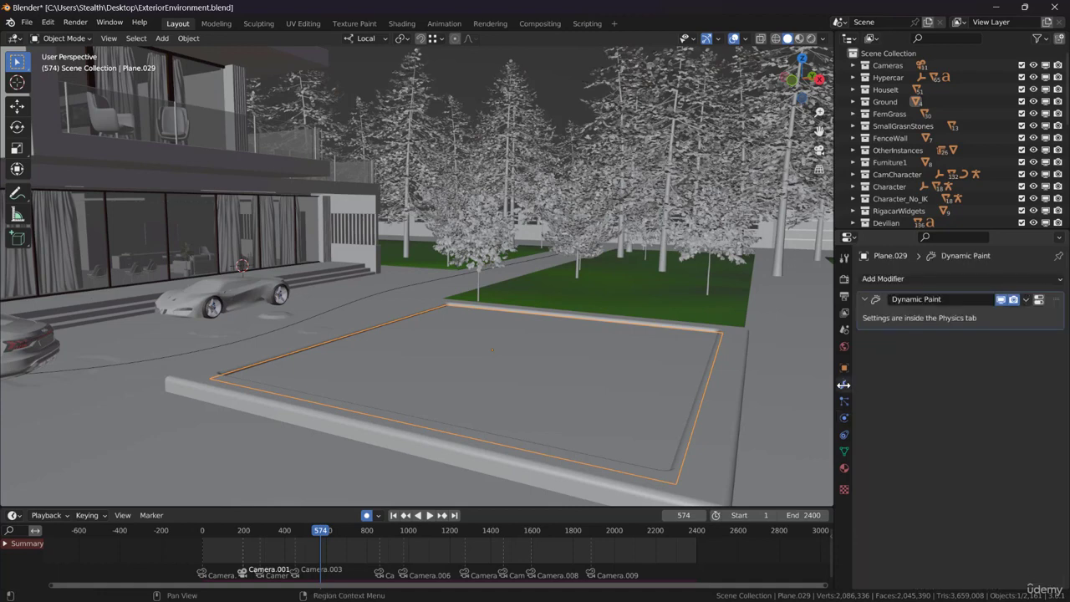